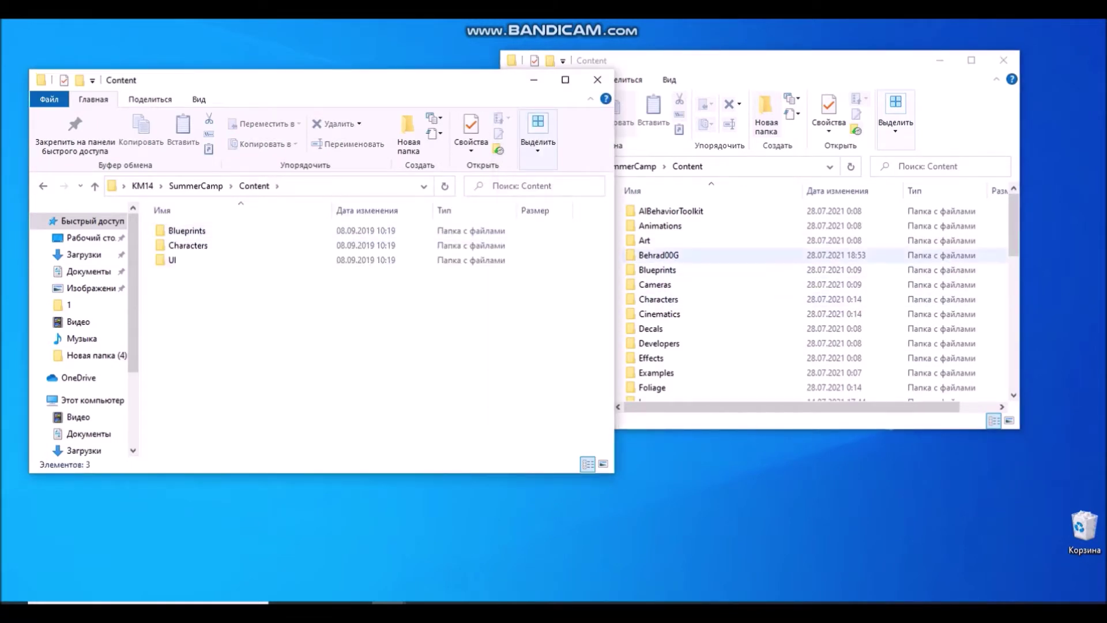
- Open the Blueprints\AI folder in both Content windows and shift the KM14 window aside to uncover the other one
{"action": "left_click", "coordinate": [680, 269]}
{"action": "double_click", "coordinate": [658, 270]}
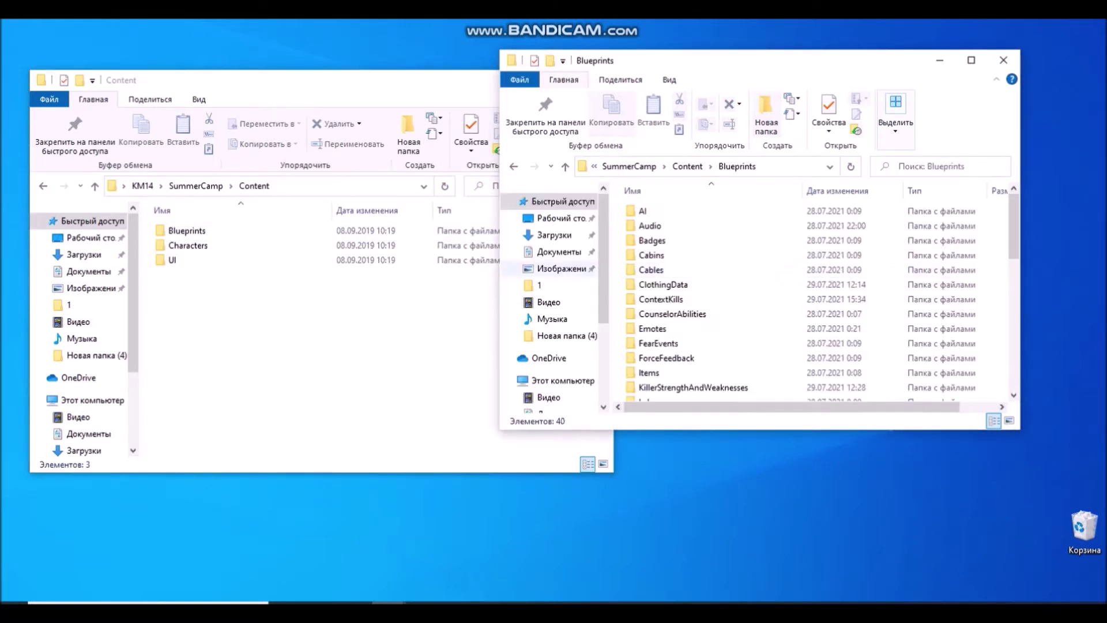
{"action": "double_click", "coordinate": [187, 230]}
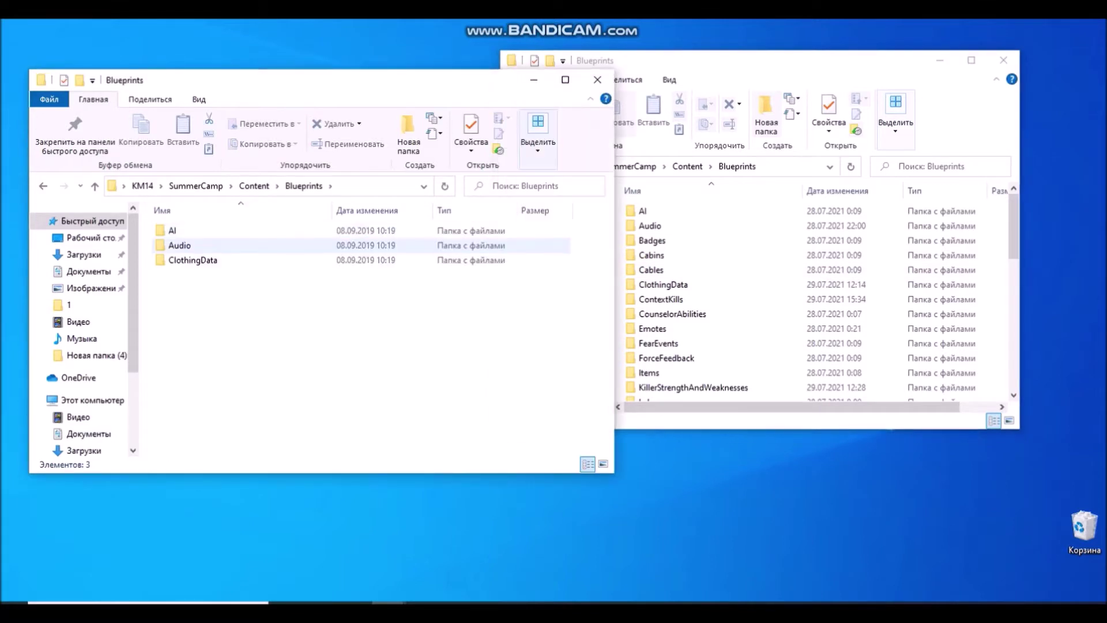
{"action": "left_click", "coordinate": [649, 211]}
{"action": "double_click", "coordinate": [646, 212]}
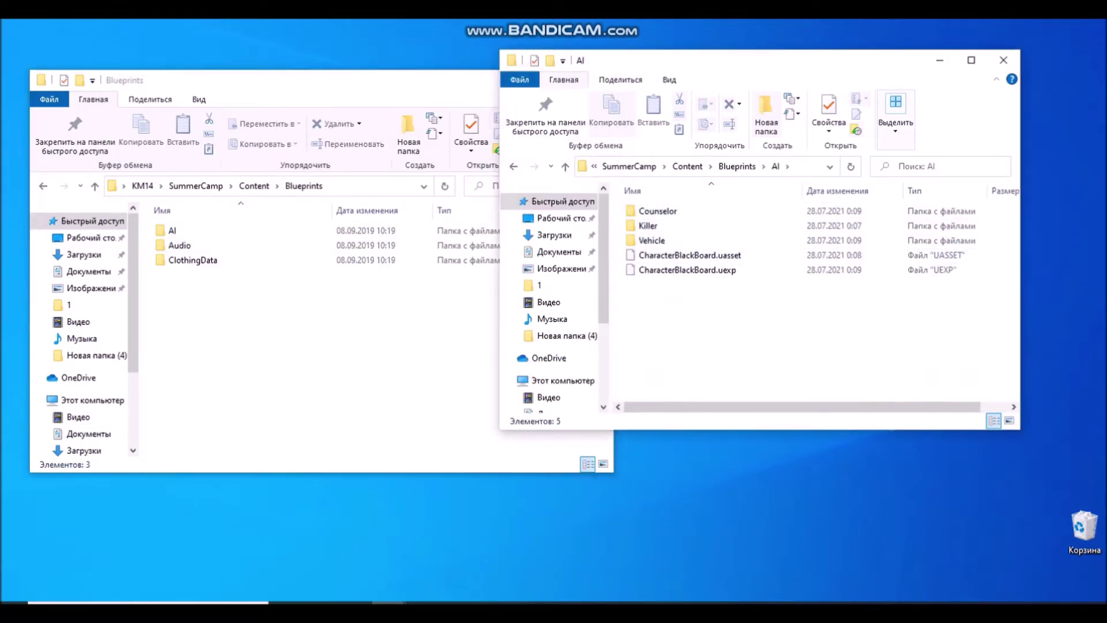
{"action": "double_click", "coordinate": [173, 230]}
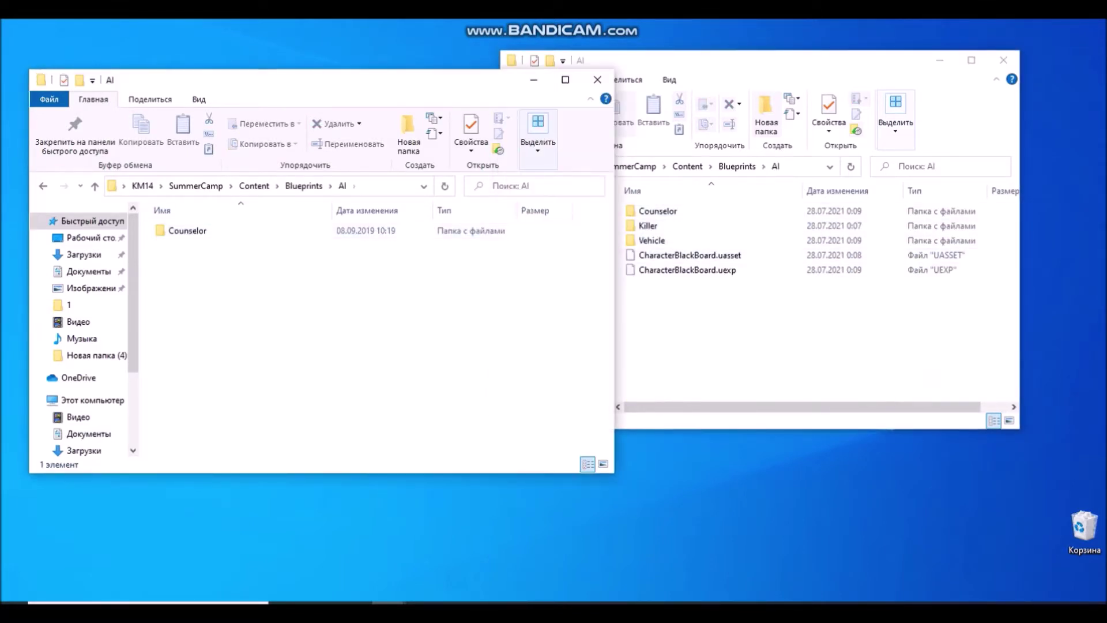
{"action": "left_click_drag", "start_coordinate": [290, 90], "coordinate": [256, 64]}
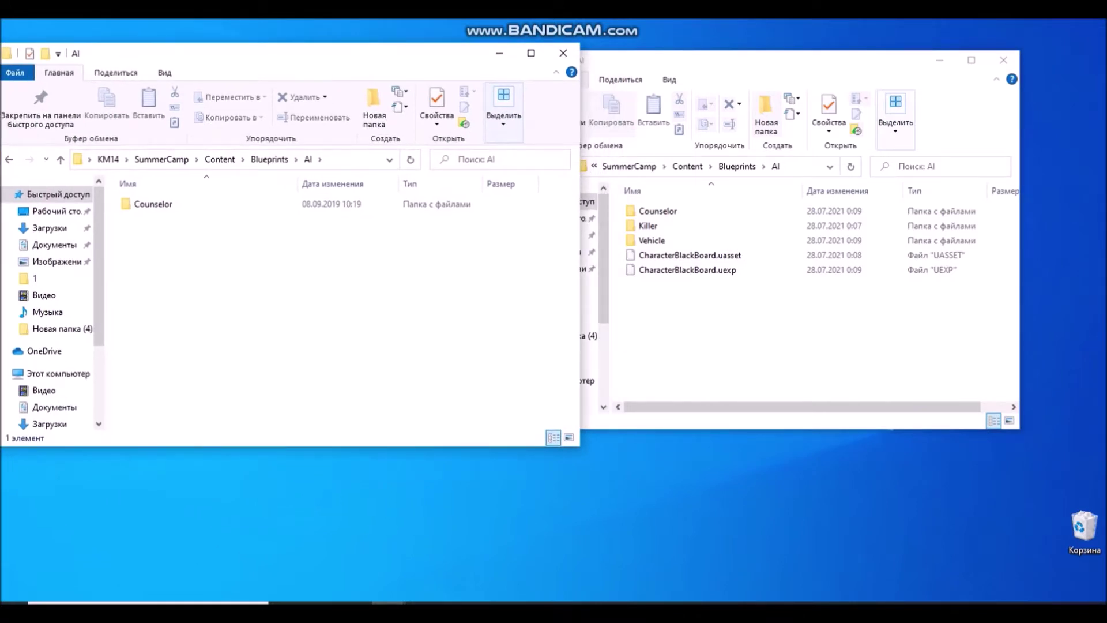
- Move BT_SittingLoop_Deafened.uasset and .uexp from KM14's Counselor\TestBehaviorTrees\General into the matching folder of the other window, replacing the existing files
{"action": "double_click", "coordinate": [657, 211]}
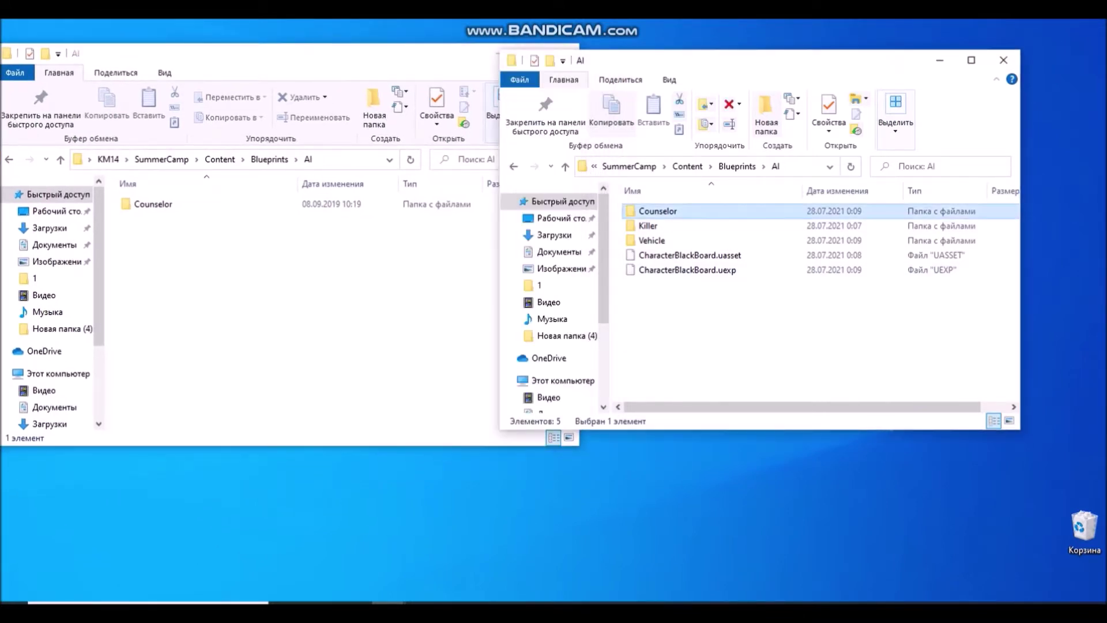
{"action": "double_click", "coordinate": [153, 204]}
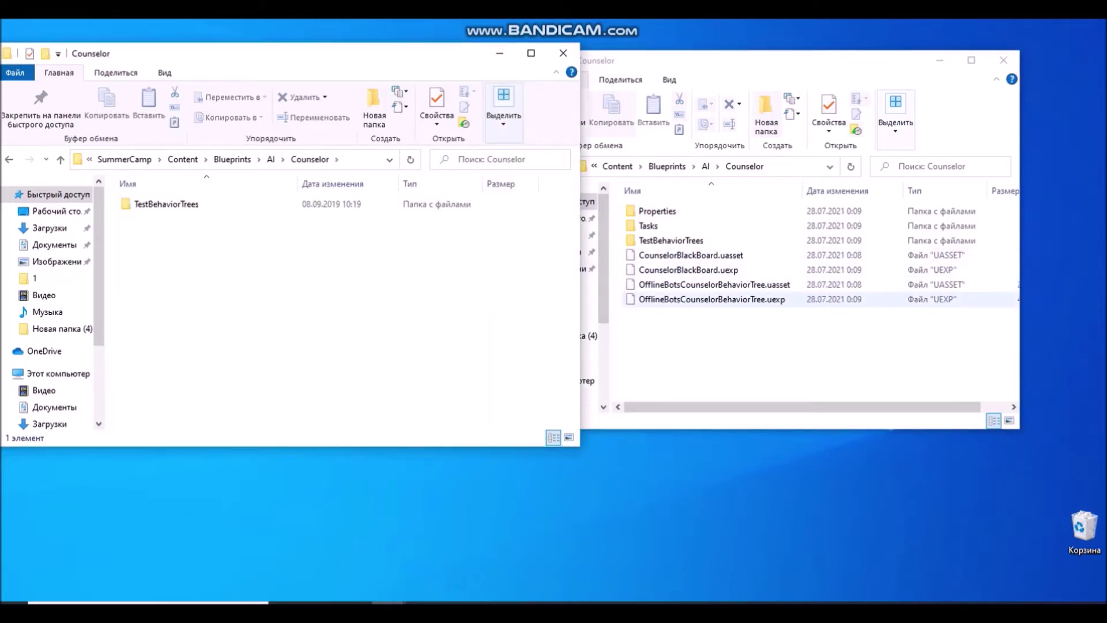
{"action": "double_click", "coordinate": [671, 240]}
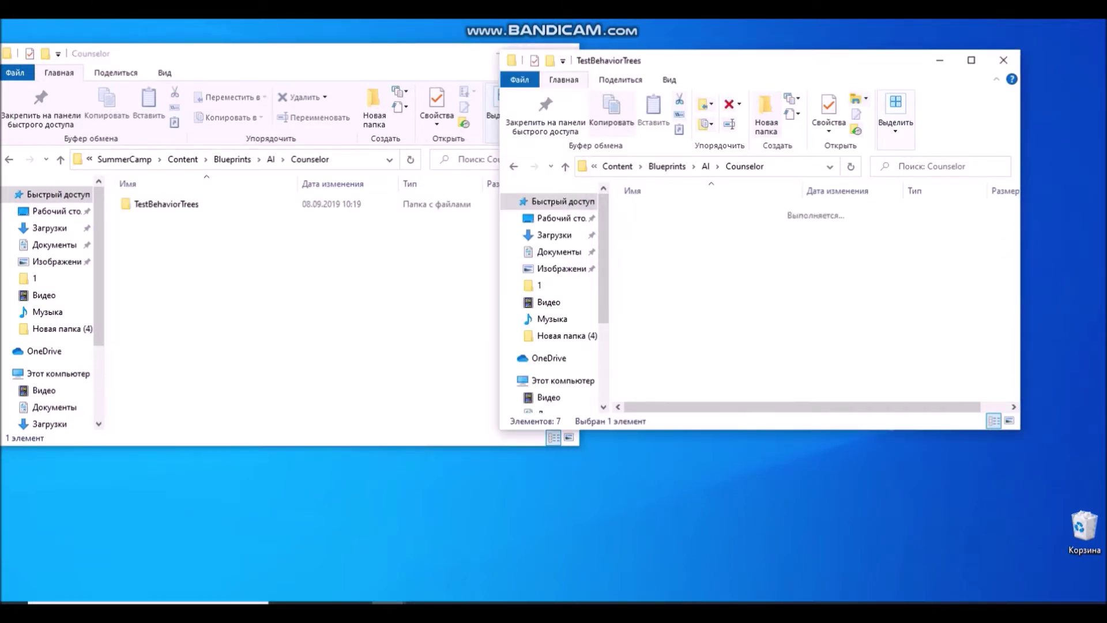
{"action": "double_click", "coordinate": [166, 204]}
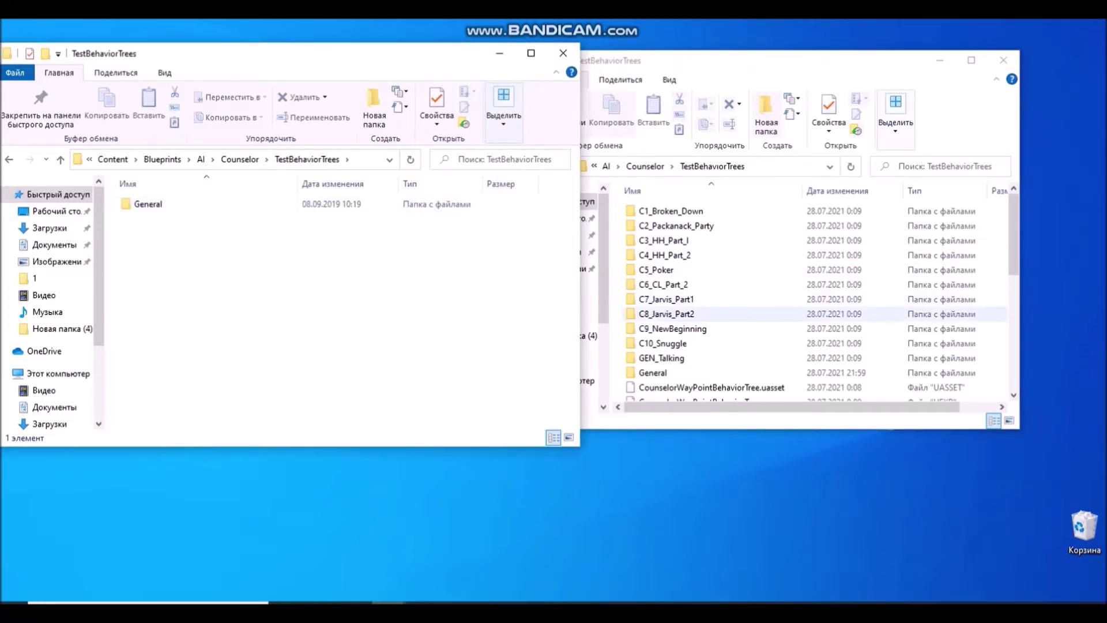
{"action": "double_click", "coordinate": [653, 373]}
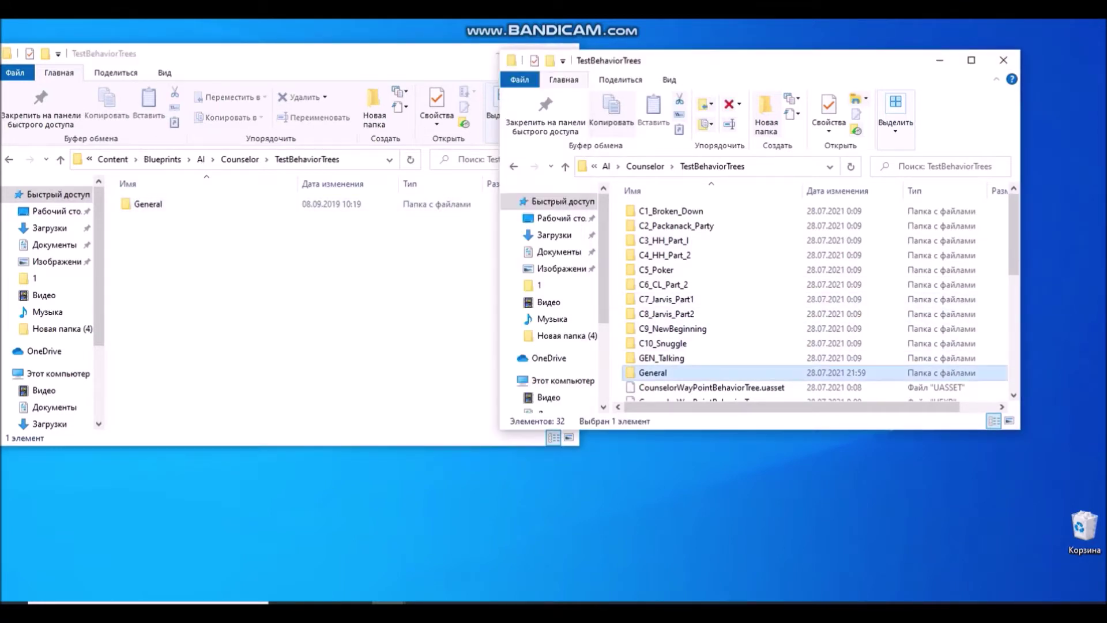
{"action": "left_click", "coordinate": [148, 204]}
{"action": "key", "text": "Return"}
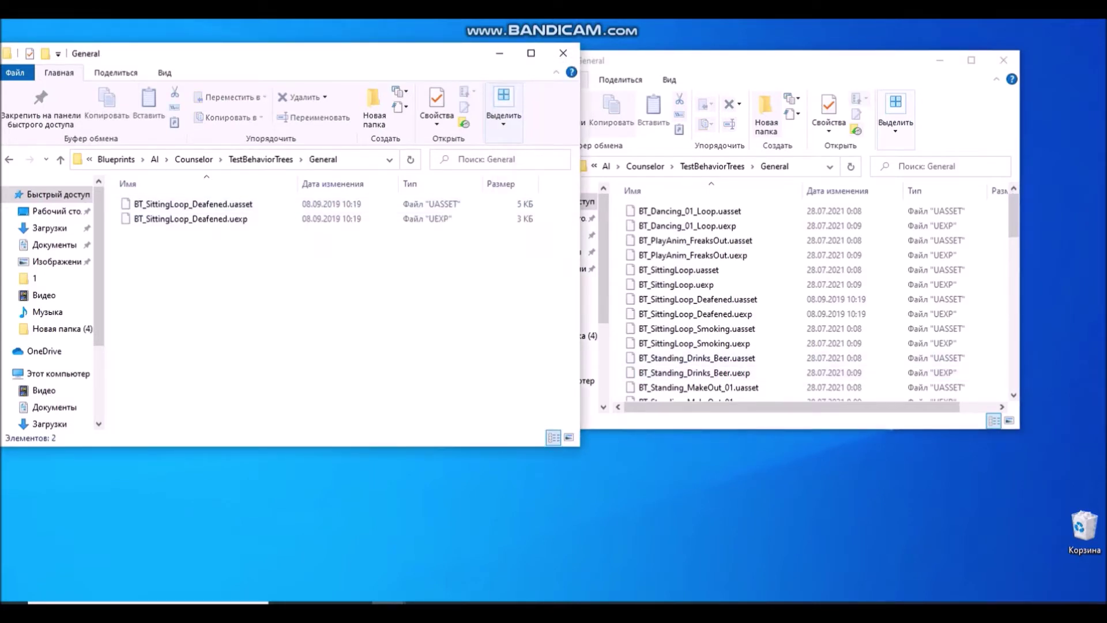
{"action": "left_click_drag", "start_coordinate": [206, 268], "coordinate": [807, 303]}
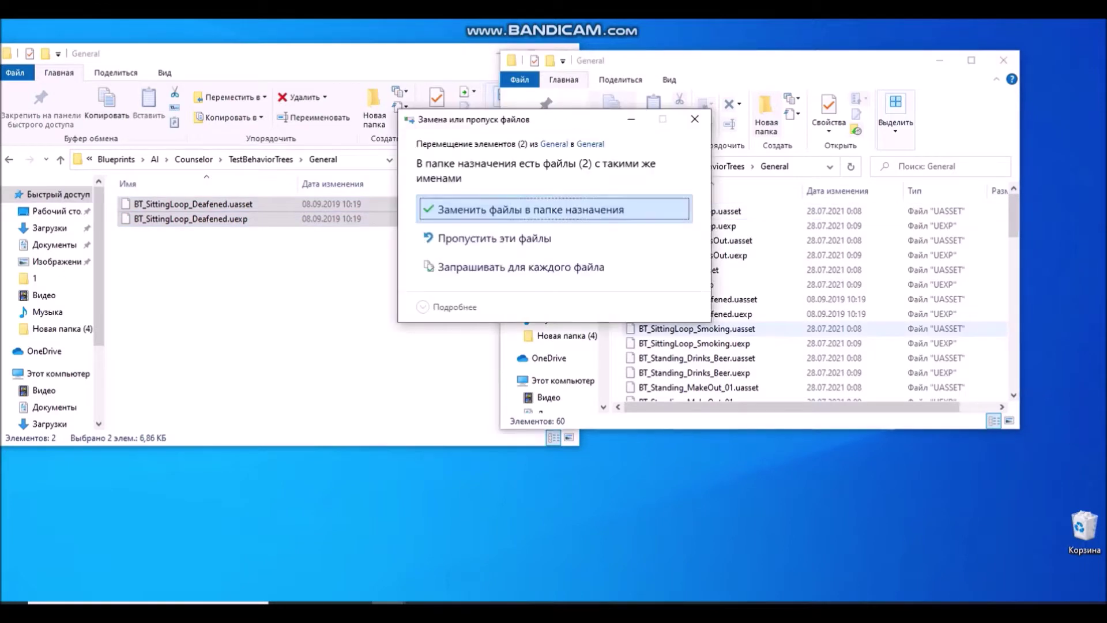
{"action": "left_click", "coordinate": [531, 209]}
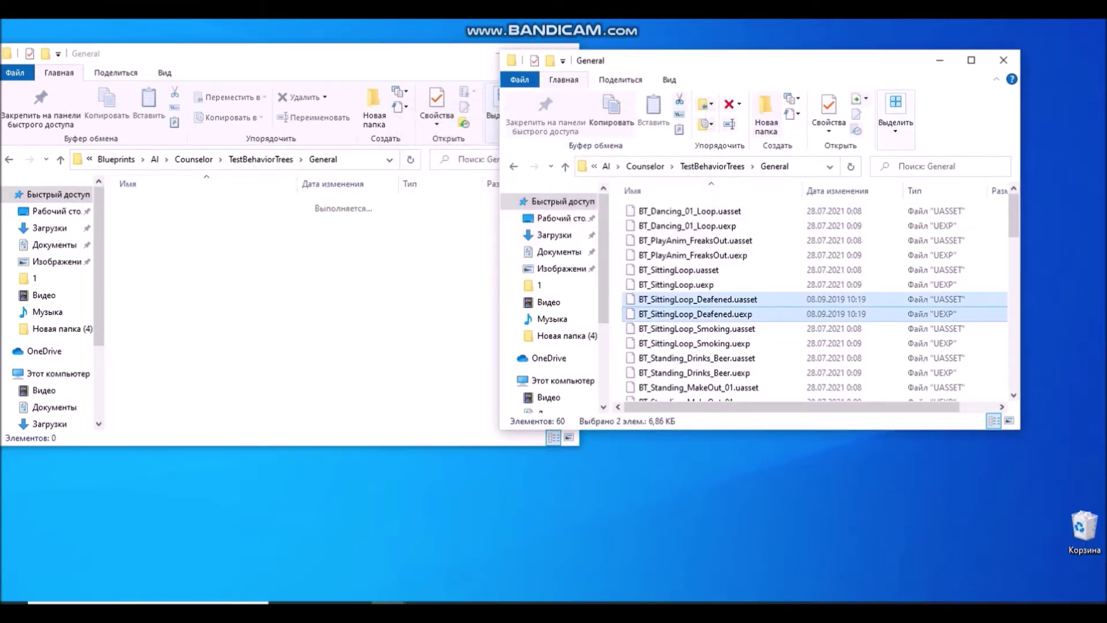
- Return to KM14's Blueprints folder and delete its AI folder
{"action": "left_click", "coordinate": [9, 159]}
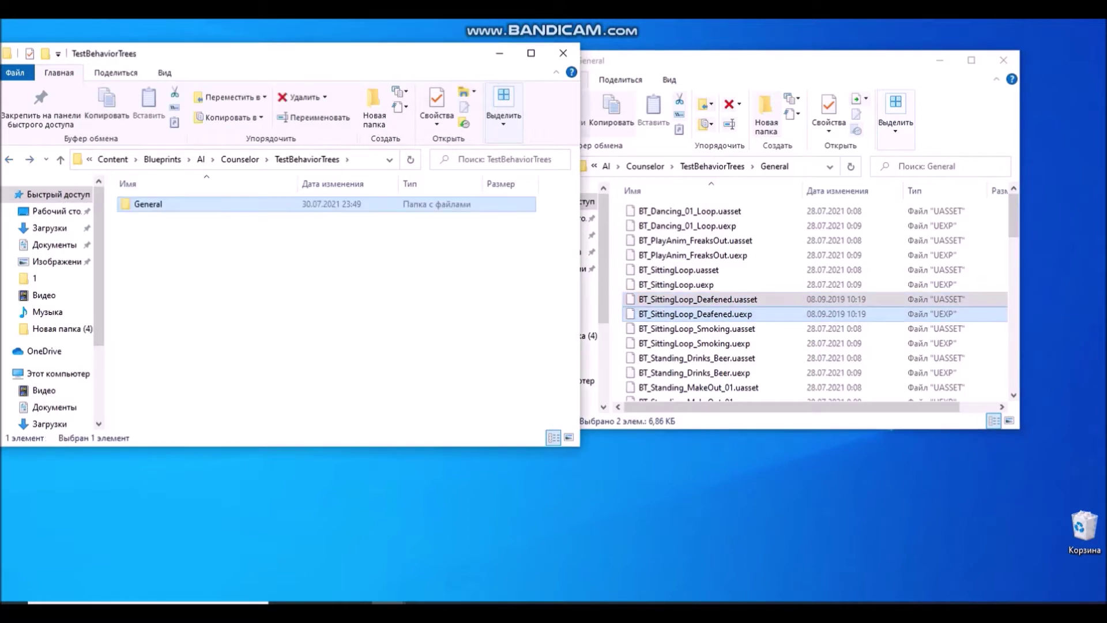
{"action": "key", "text": "alt+Tab"}
{"action": "key", "text": "Up"}
{"action": "key", "text": "alt+Up"}
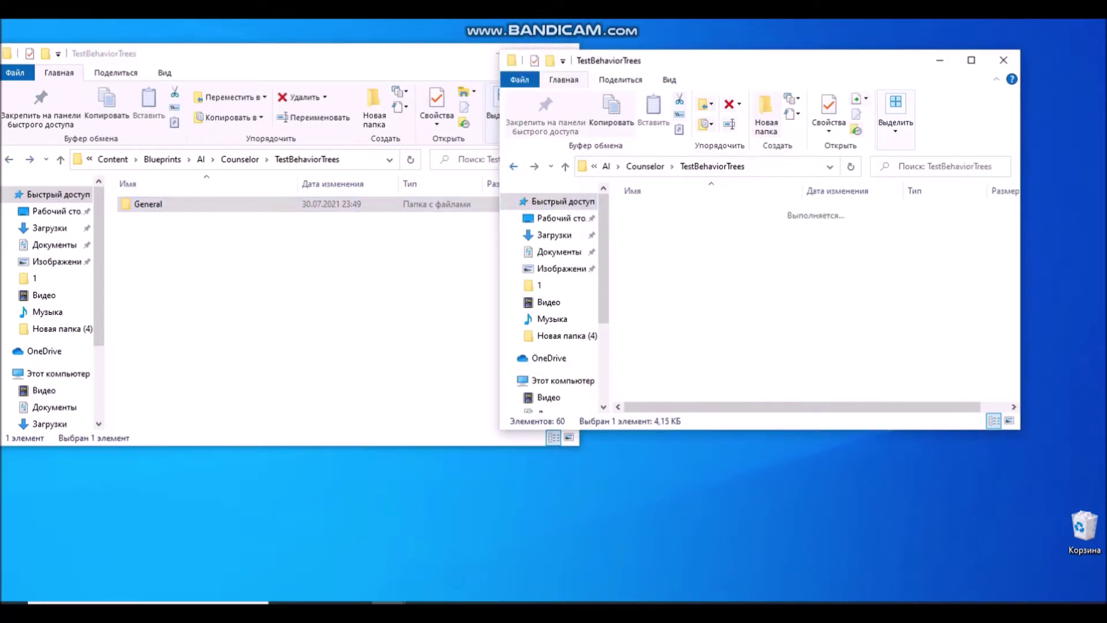
{"action": "key", "text": "alt+Up"}
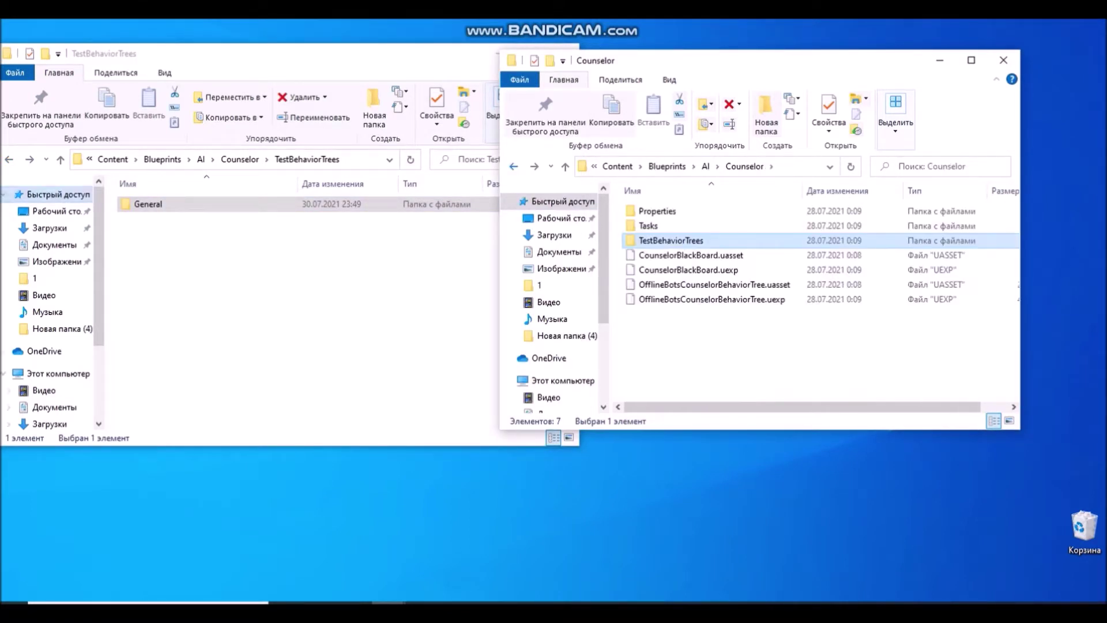
{"action": "key", "text": "alt+Tab"}
{"action": "key", "text": "alt+Up"}
{"action": "key", "text": "alt+Up"}
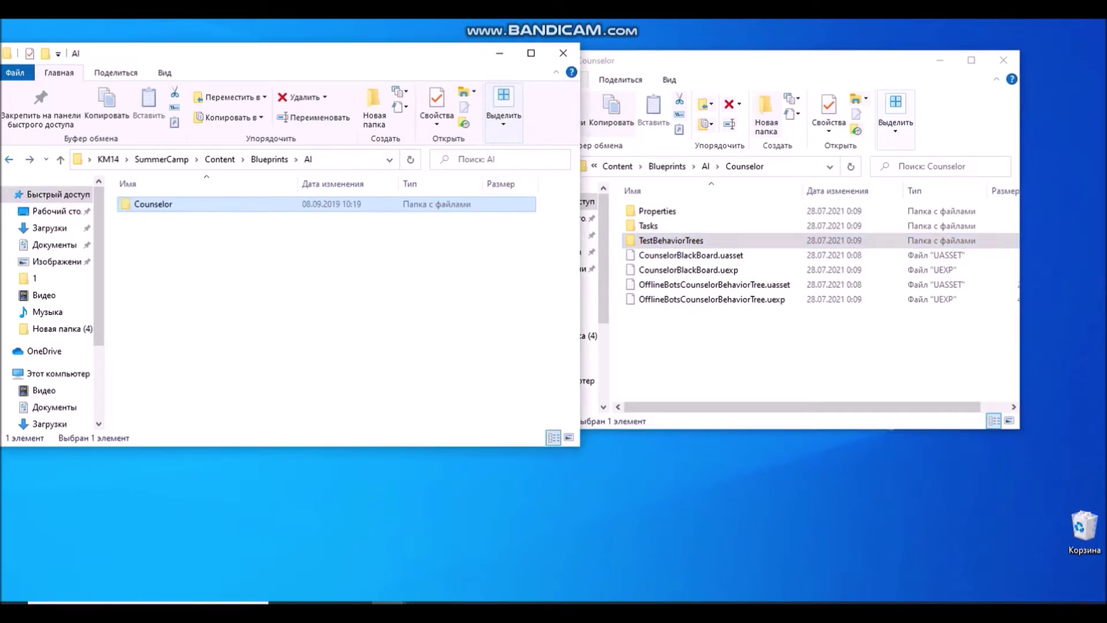
{"action": "key", "text": "alt+Up"}
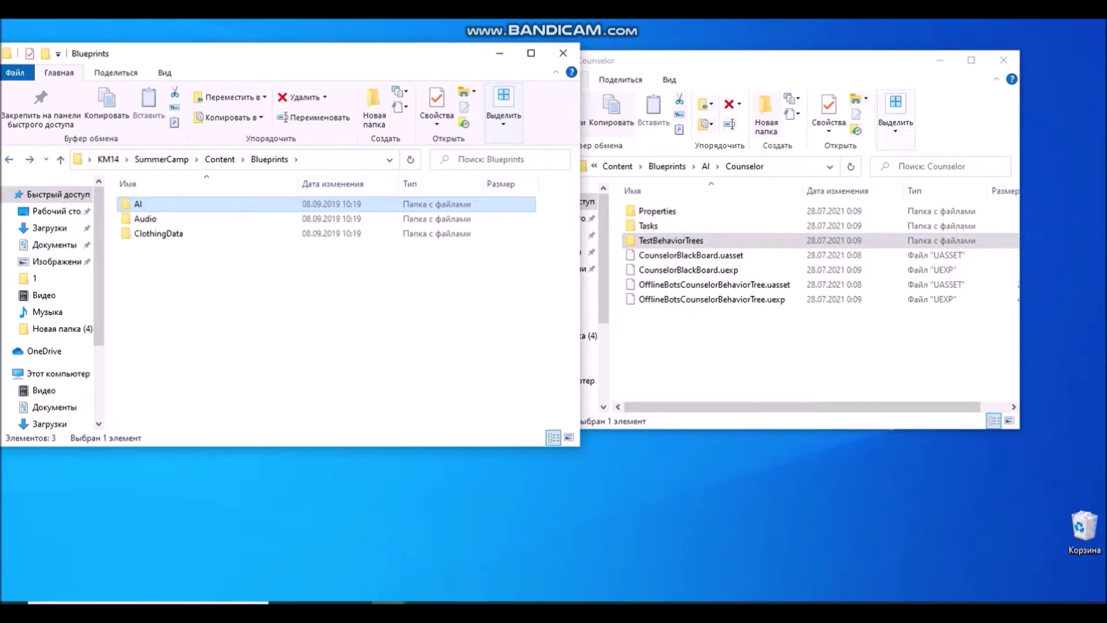
{"action": "right_click", "coordinate": [165, 206]}
{"action": "key", "text": "Return"}
- Move KayEmVoiceOver.uasset and KayEmVoiceOver.uexp from KM14's Blueprints\Audio folder into the destination Blueprints\Audio folder, replacing the existing files
{"action": "key", "text": "alt+Tab"}
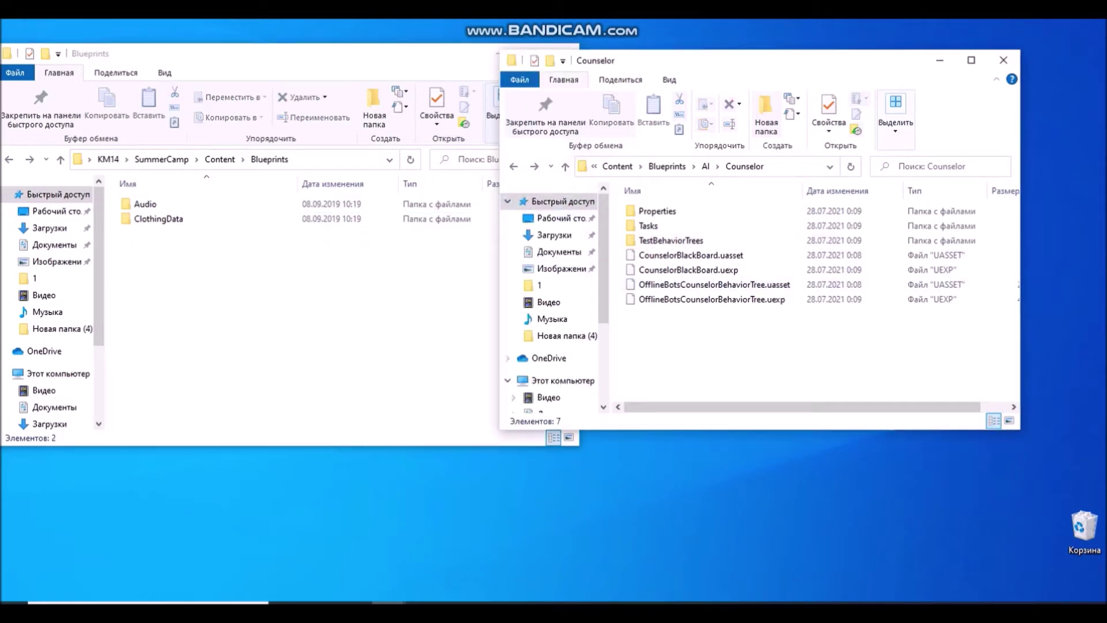
{"action": "key", "text": "alt+Up"}
{"action": "key", "text": "alt+Up"}
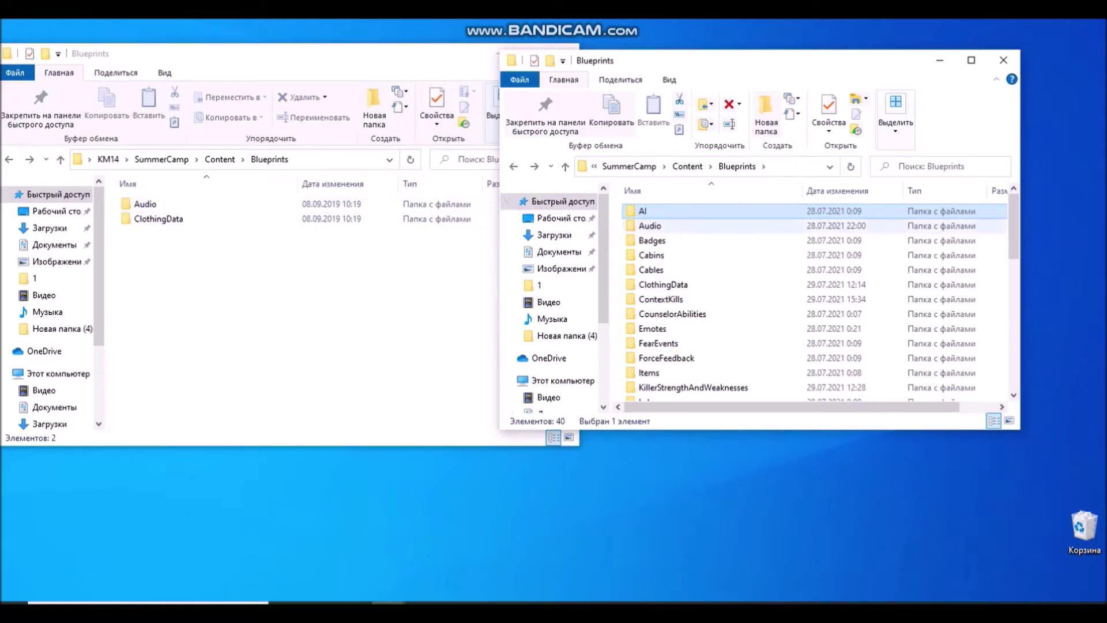
{"action": "left_click", "coordinate": [650, 226]}
{"action": "double_click", "coordinate": [651, 226]}
{"action": "double_click", "coordinate": [146, 204]}
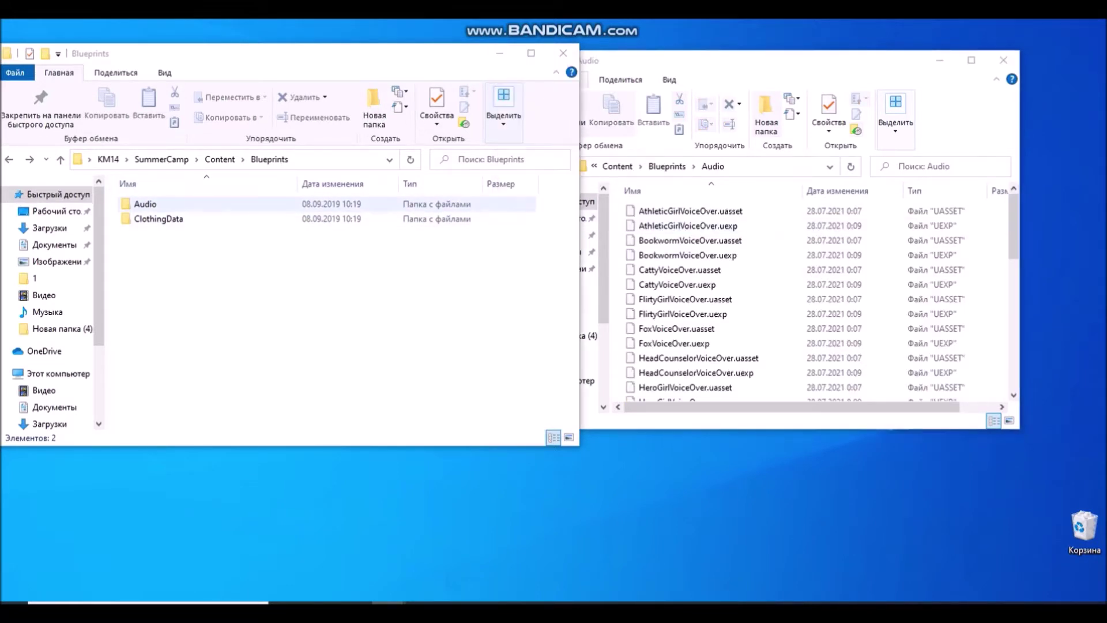
{"action": "left_click_drag", "start_coordinate": [168, 257], "coordinate": [804, 312]}
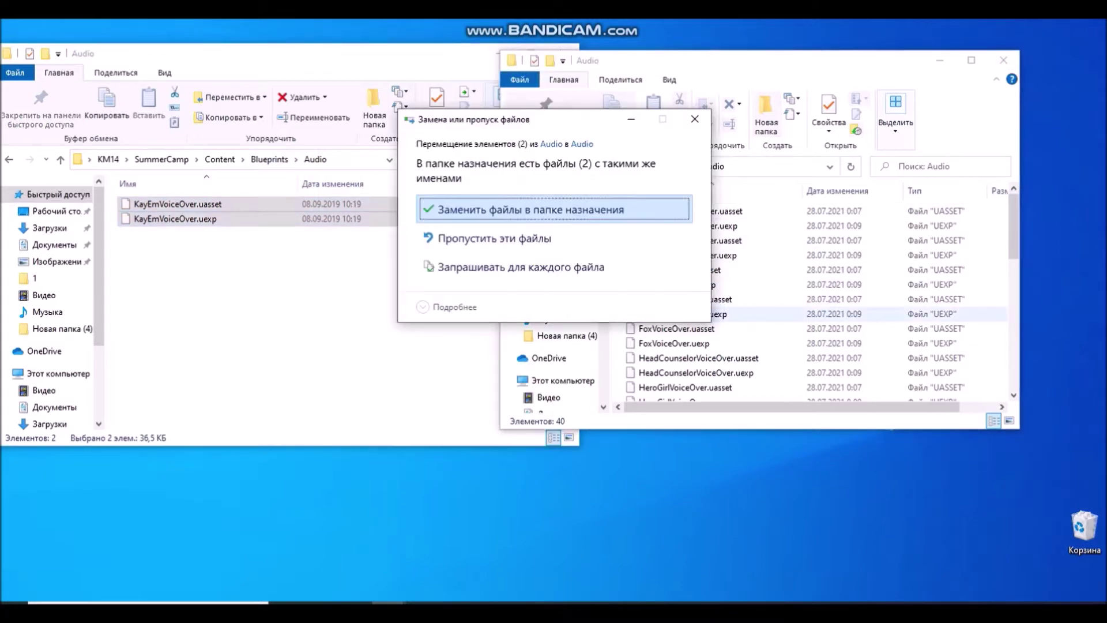
{"action": "left_click", "coordinate": [531, 210]}
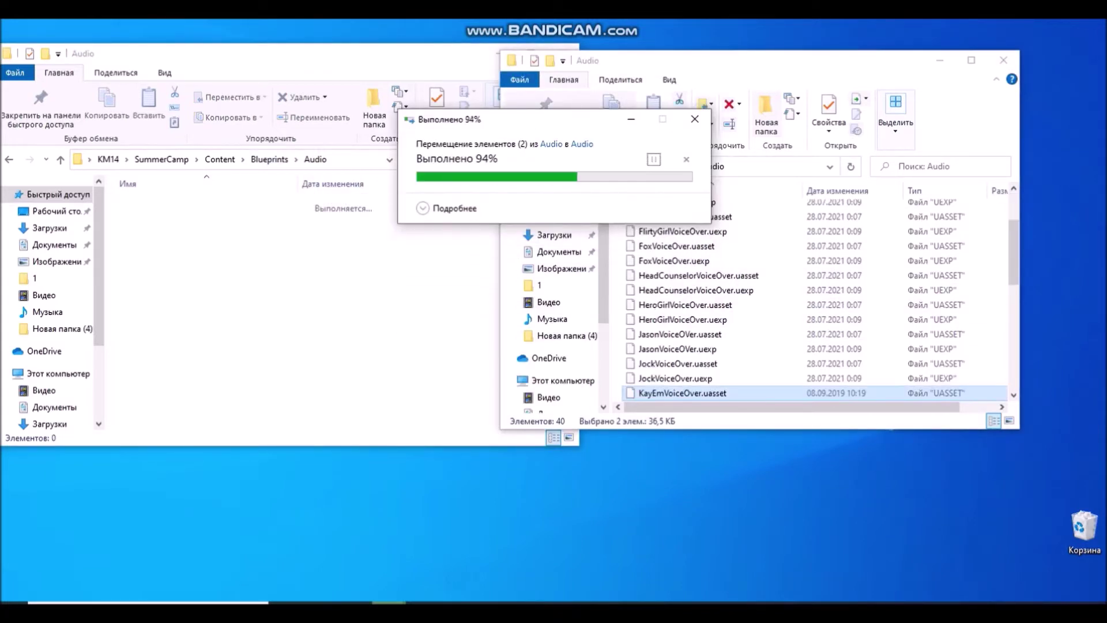
- Return both windows to Blueprints and open the ClothingData folder in each
{"action": "left_click", "coordinate": [9, 159]}
{"action": "left_click", "coordinate": [750, 260]}
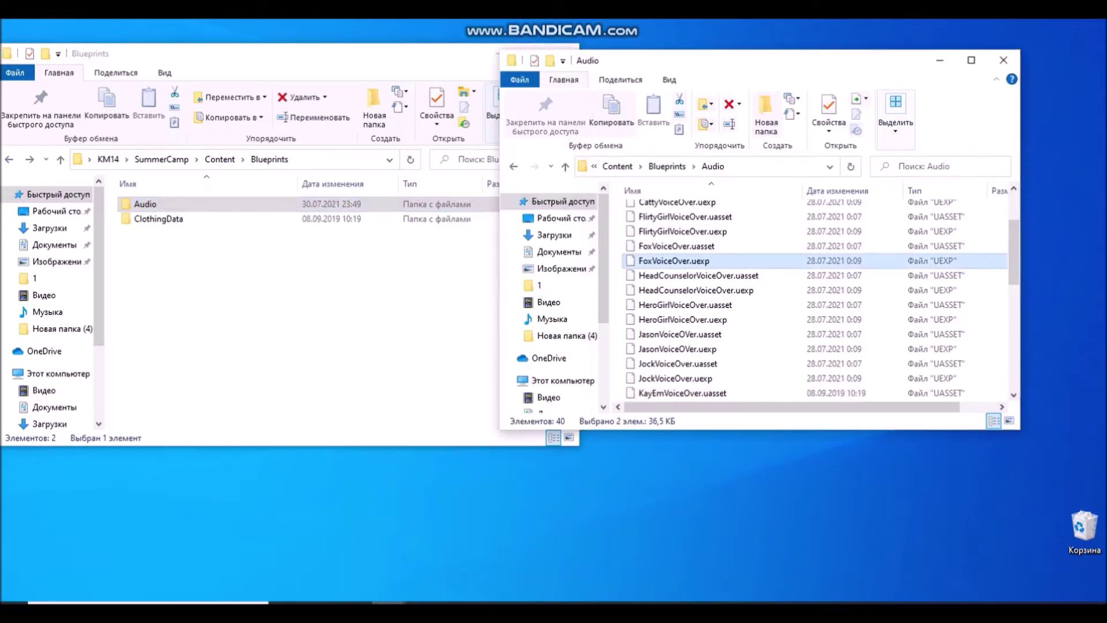
{"action": "key", "text": "alt+Left"}
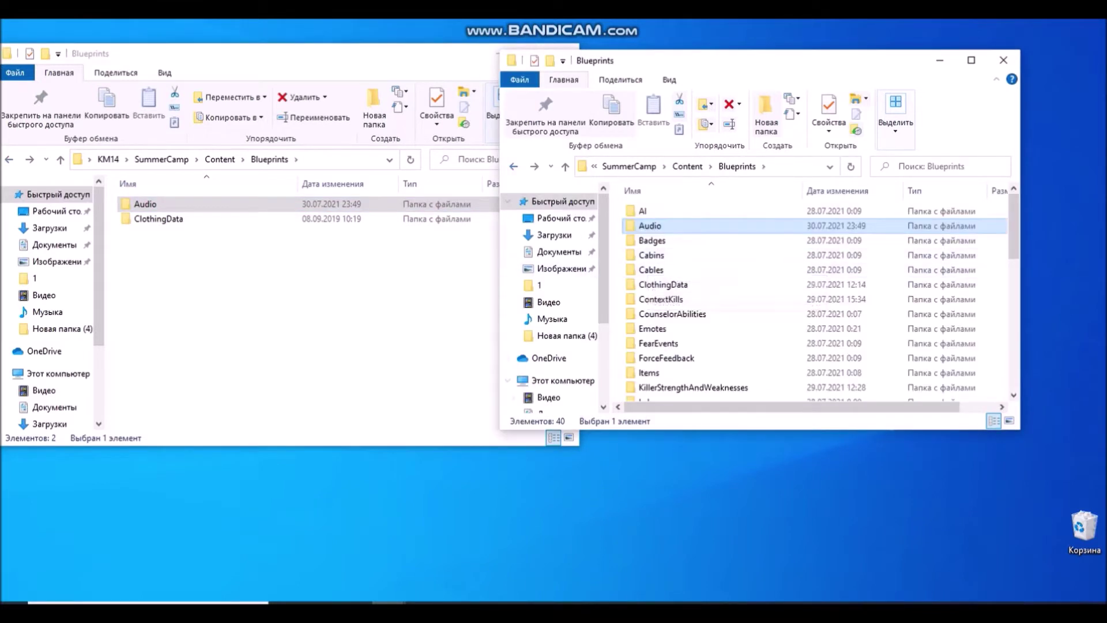
{"action": "double_click", "coordinate": [664, 285]}
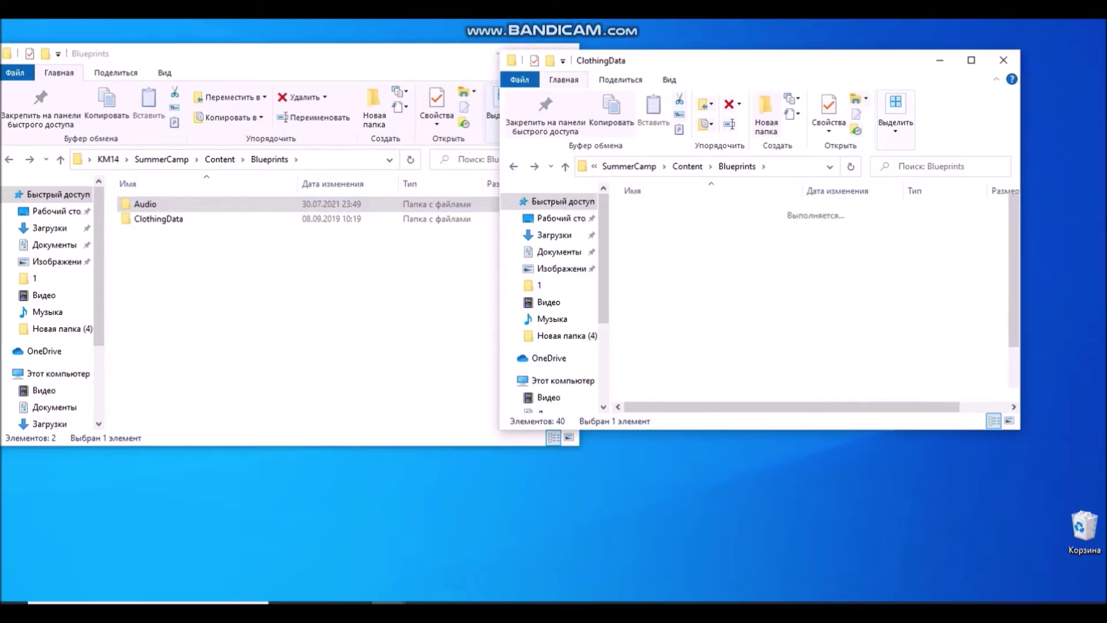
{"action": "double_click", "coordinate": [159, 219]}
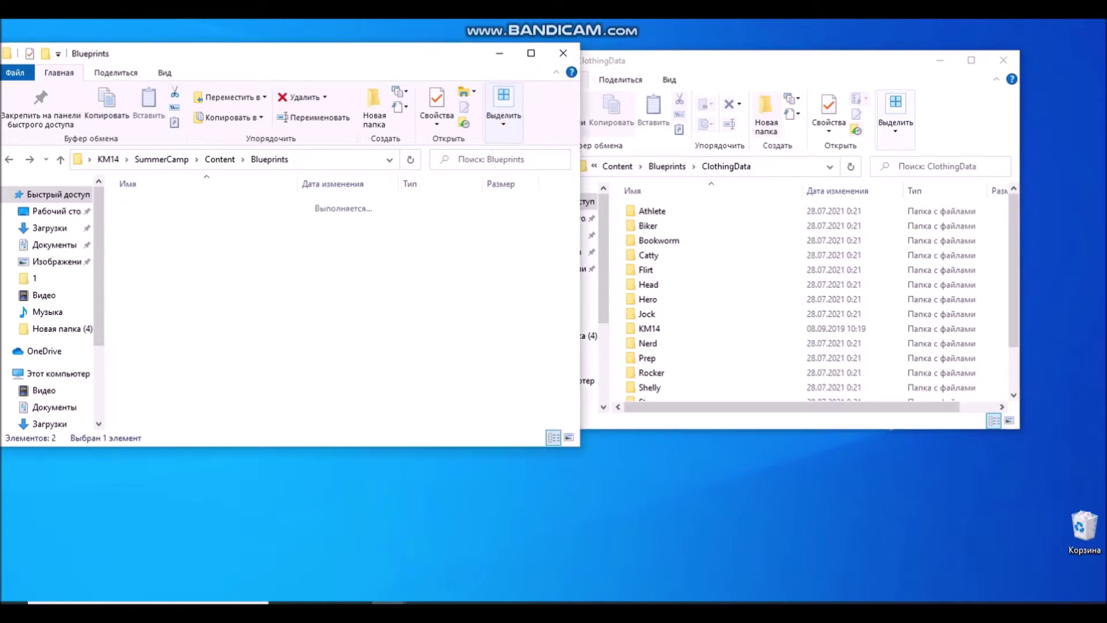
- Delete the existing KM14 folder from the destination ClothingData folder
{"action": "left_click", "coordinate": [651, 328]}
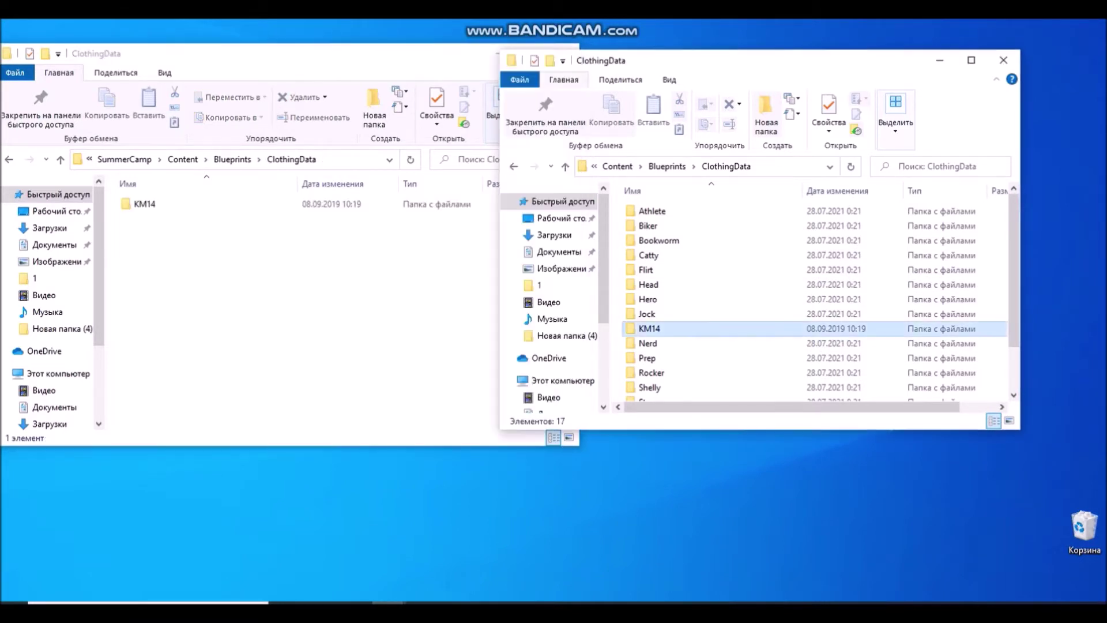
{"action": "right_click", "coordinate": [674, 331]}
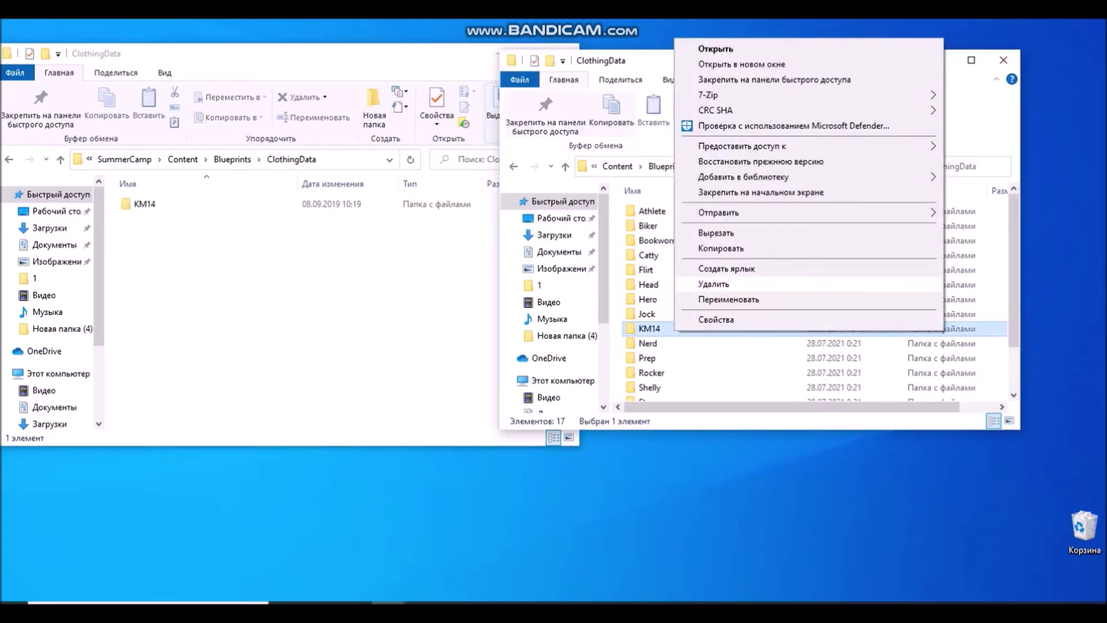
{"action": "key", "text": "Return"}
{"action": "key", "text": "alt+Tab"}
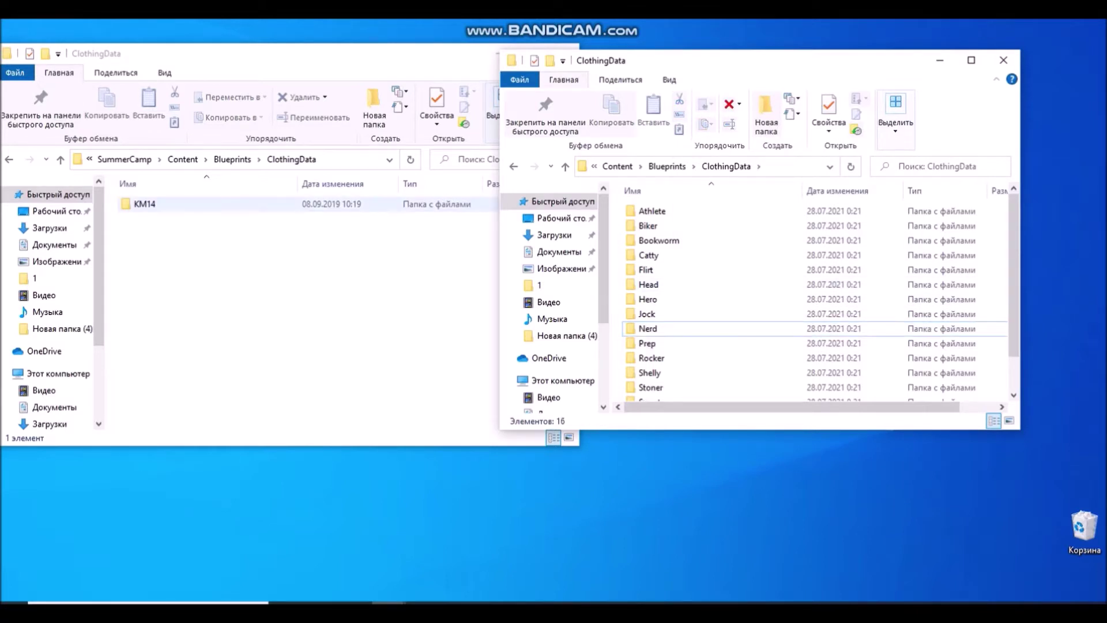
- Enlarge the destination window and move the mod's KM14 folder into its ClothingData folder
{"action": "left_click_drag", "start_coordinate": [189, 204], "coordinate": [294, 283]}
{"action": "scroll", "coordinate": [807, 300], "scroll_direction": "down", "scroll_amount": 1}
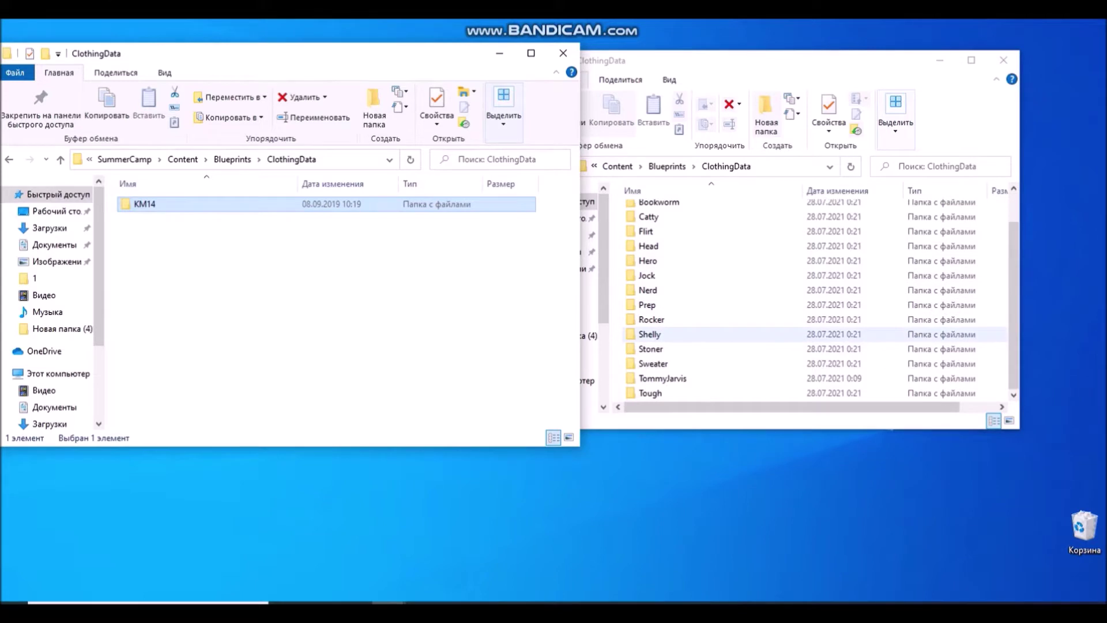
{"action": "left_click_drag", "start_coordinate": [1020, 429], "coordinate": [1068, 533]}
{"action": "left_click_drag", "start_coordinate": [144, 203], "coordinate": [773, 459]}
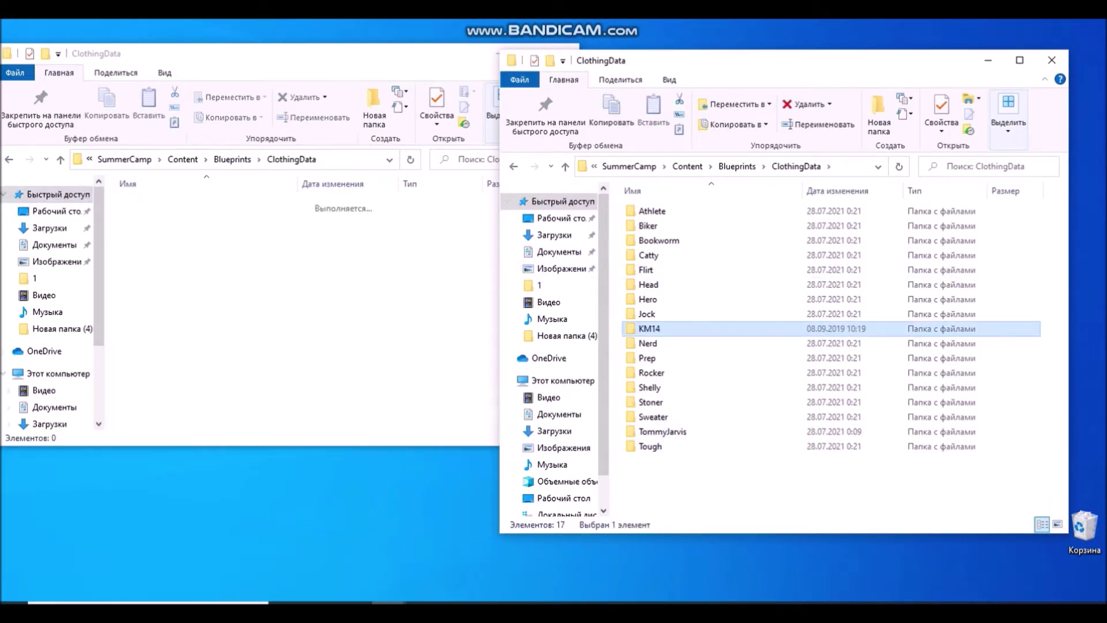
- Return both windows to Blueprints and delete the emptied ClothingData folder from the KM14 mod's Blueprints
{"action": "left_click", "coordinate": [8, 159]}
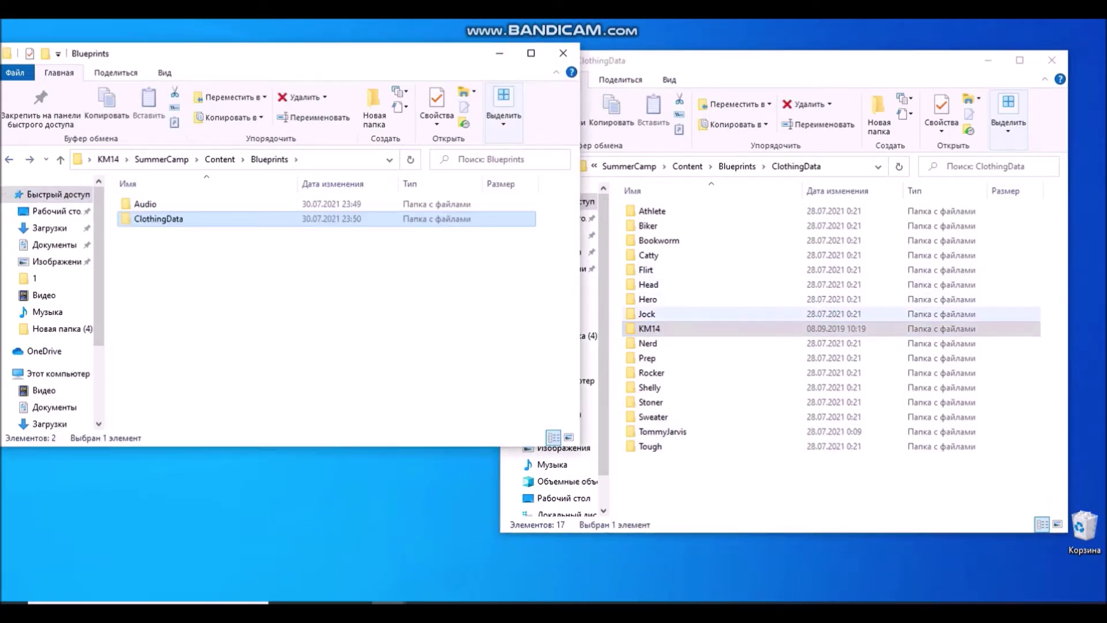
{"action": "left_click", "coordinate": [767, 484]}
{"action": "left_click", "coordinate": [513, 167]}
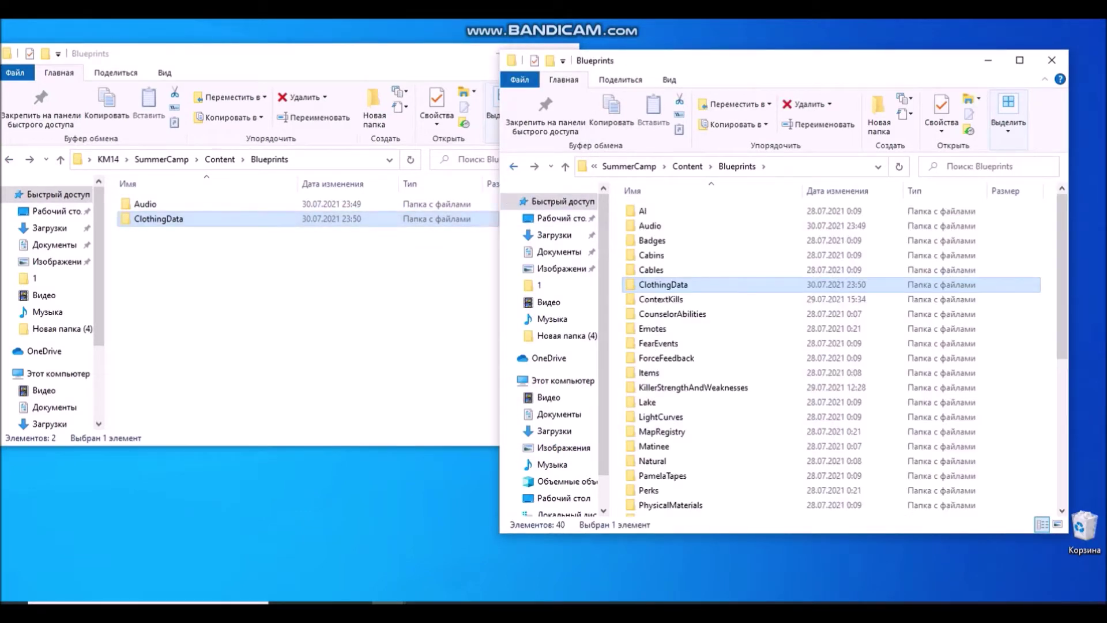
{"action": "left_click", "coordinate": [214, 220]}
{"action": "right_click", "coordinate": [214, 222]}
{"action": "left_click", "coordinate": [254, 470]}
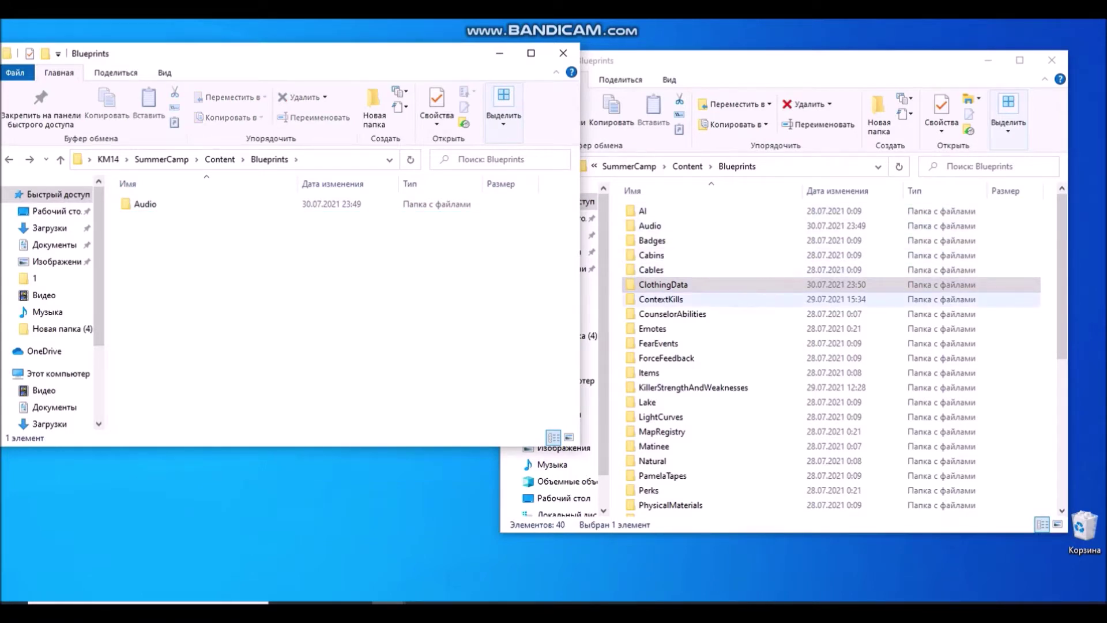
- Open the Audio folder inside Blueprints in both the game and the mod windows to compare their contents
{"action": "left_click", "coordinate": [661, 299]}
{"action": "left_click", "coordinate": [514, 167]}
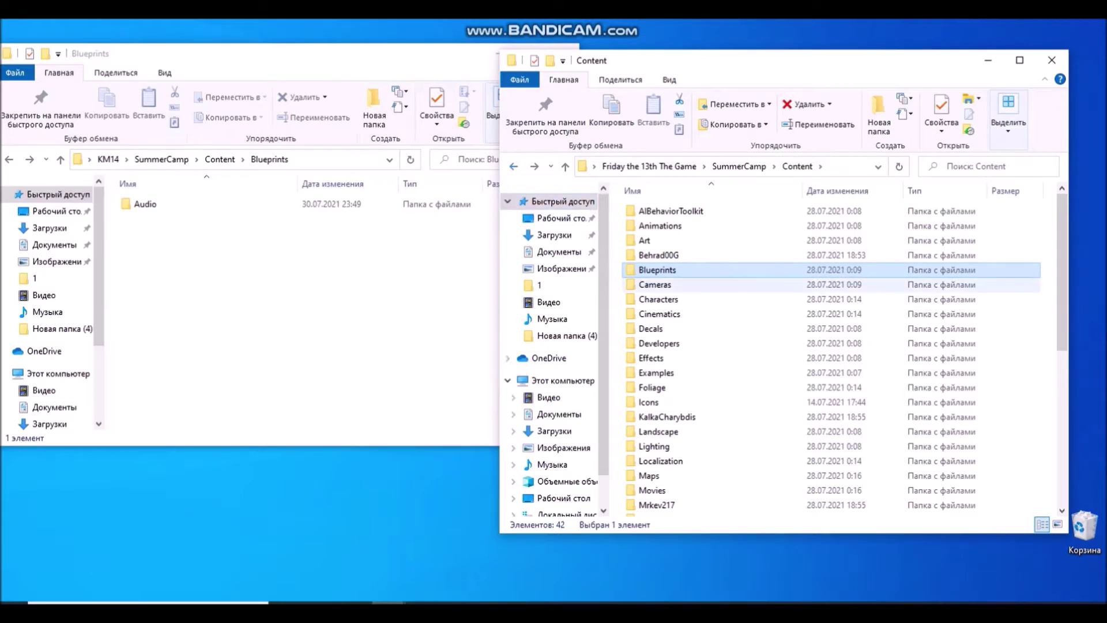
{"action": "key", "text": "Return"}
{"action": "key", "text": "Up"}
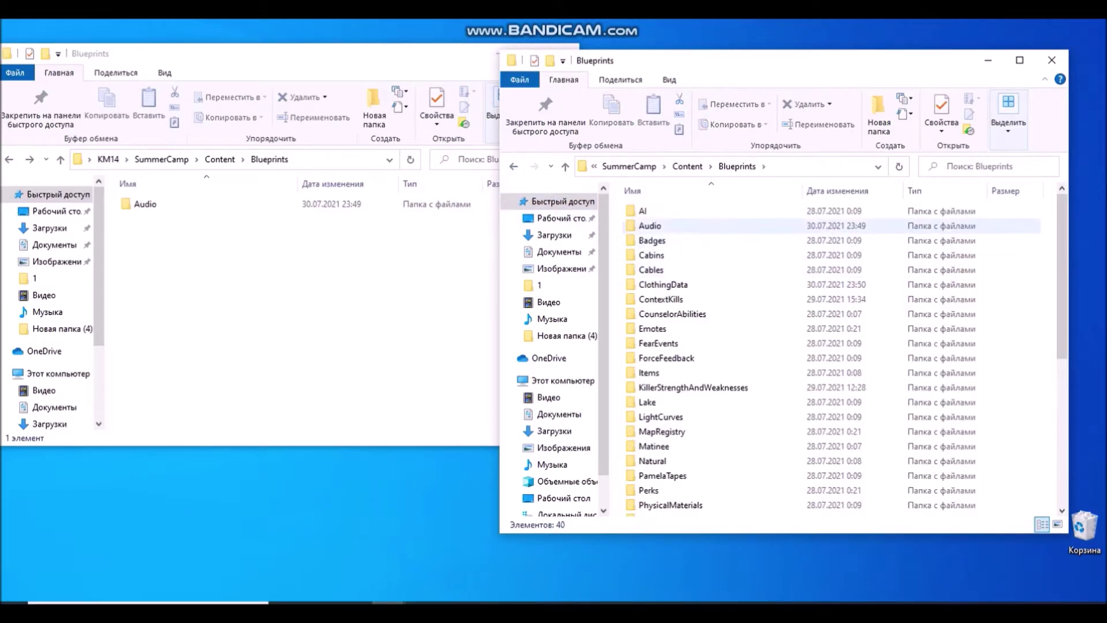
{"action": "double_click", "coordinate": [649, 226]}
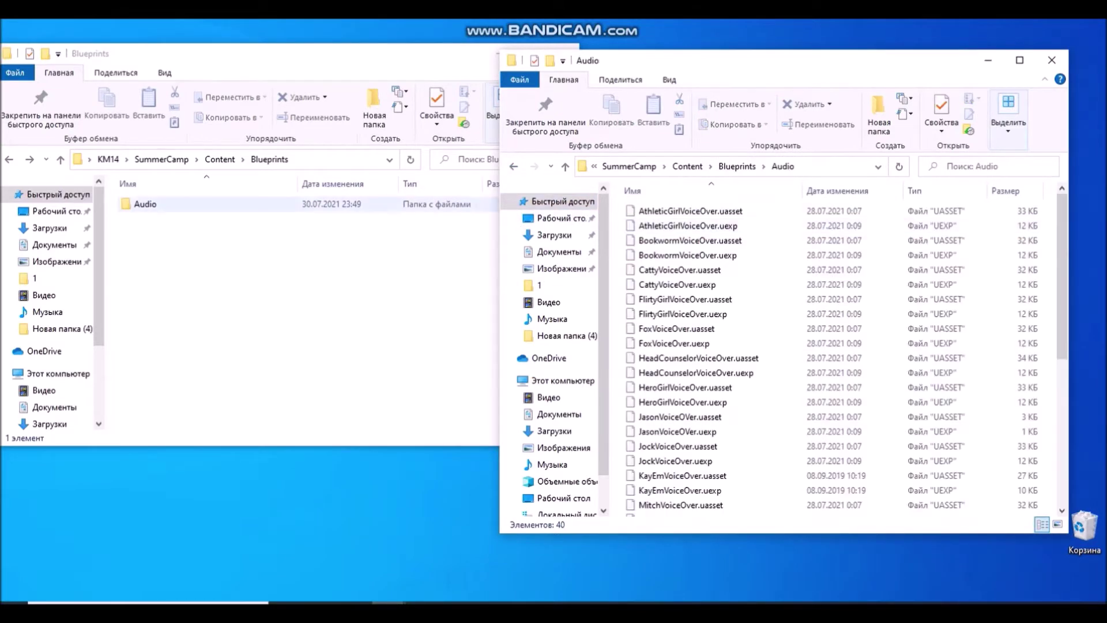
{"action": "double_click", "coordinate": [145, 204]}
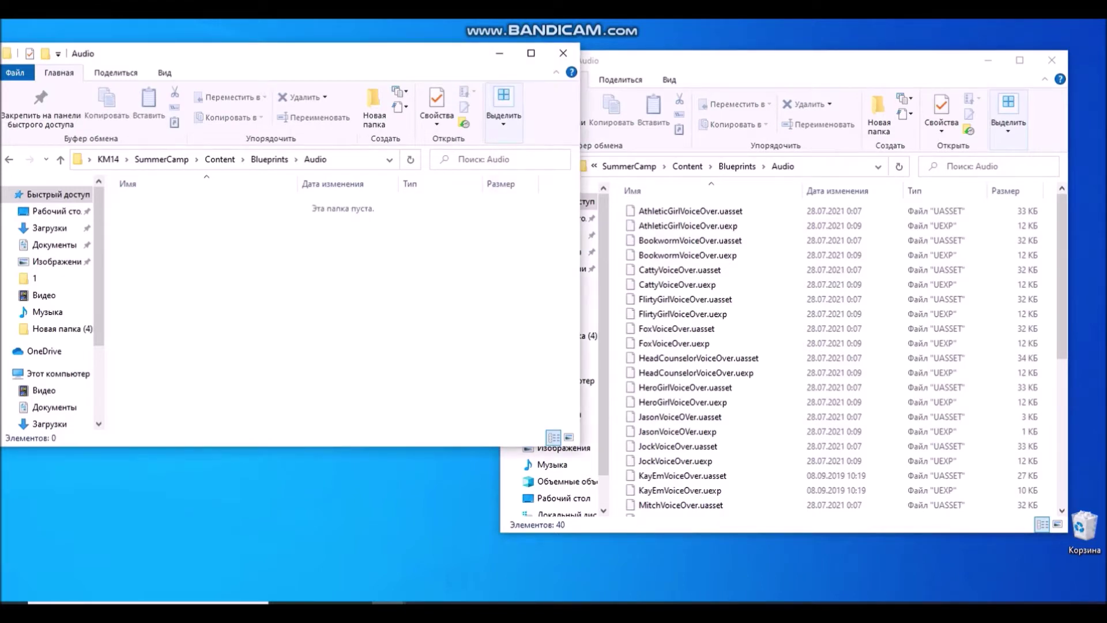
- Return both the mod window and the game window from Audio to their Content folders
{"action": "left_click", "coordinate": [8, 160]}
{"action": "left_click", "coordinate": [9, 159]}
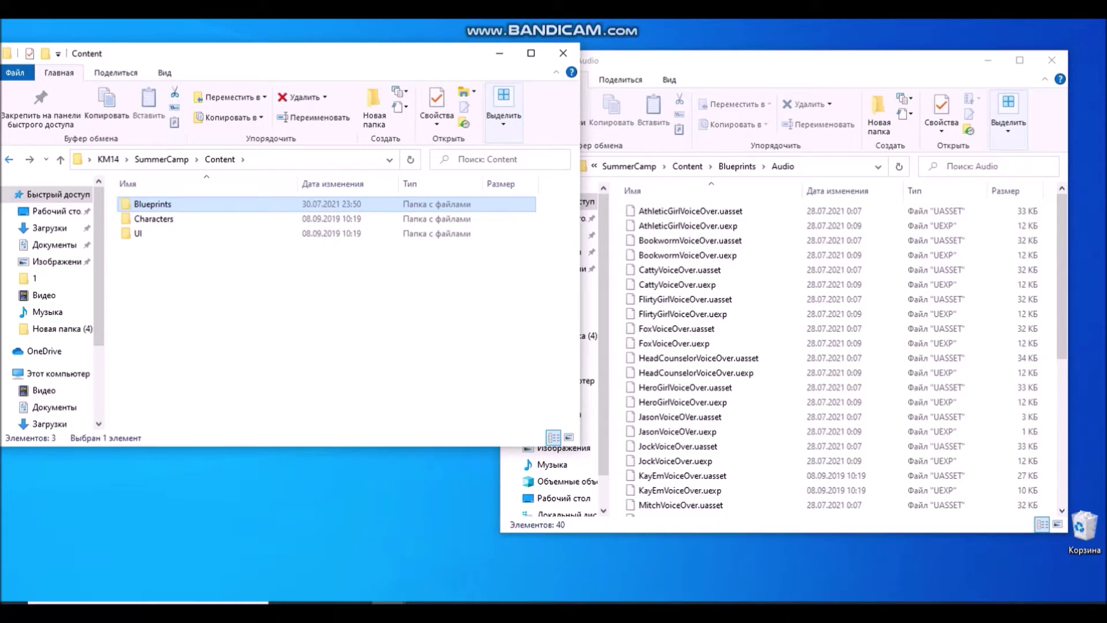
{"action": "left_click", "coordinate": [686, 255]}
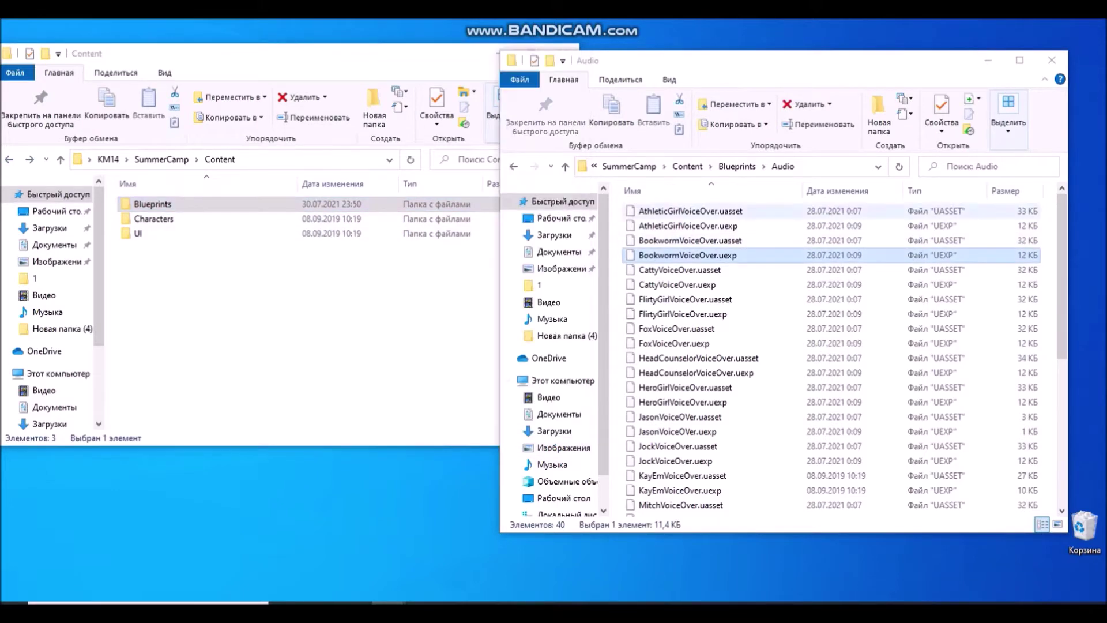
{"action": "key", "text": "BackSpace"}
{"action": "key", "text": "BackSpace"}
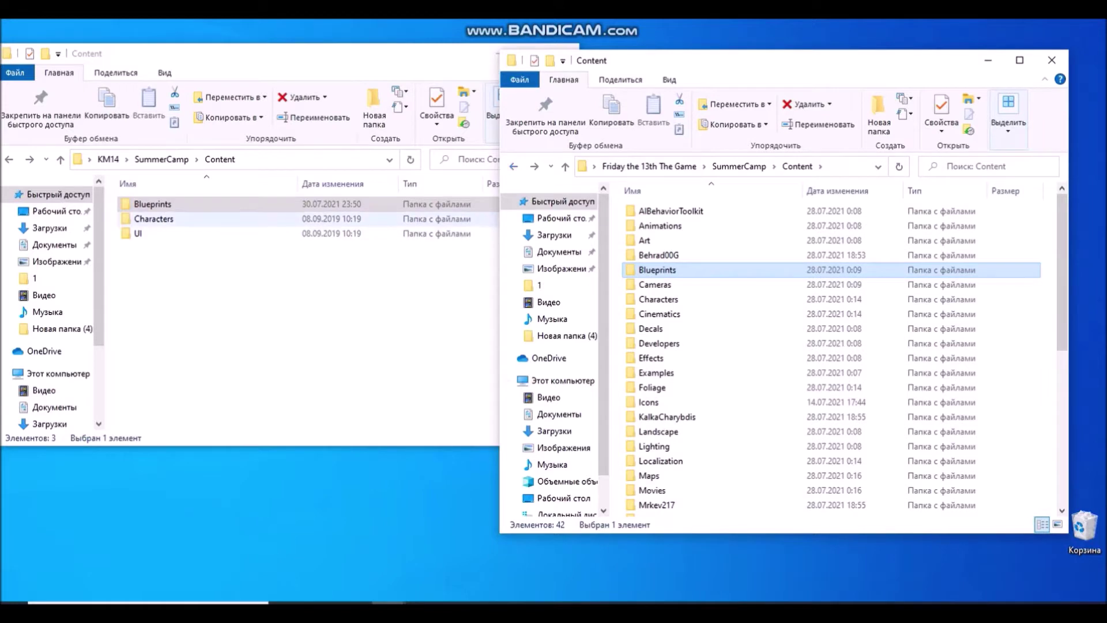
- Open the Characters folder and its Counselors subfolder in both the mod and the game windows
{"action": "double_click", "coordinate": [154, 218]}
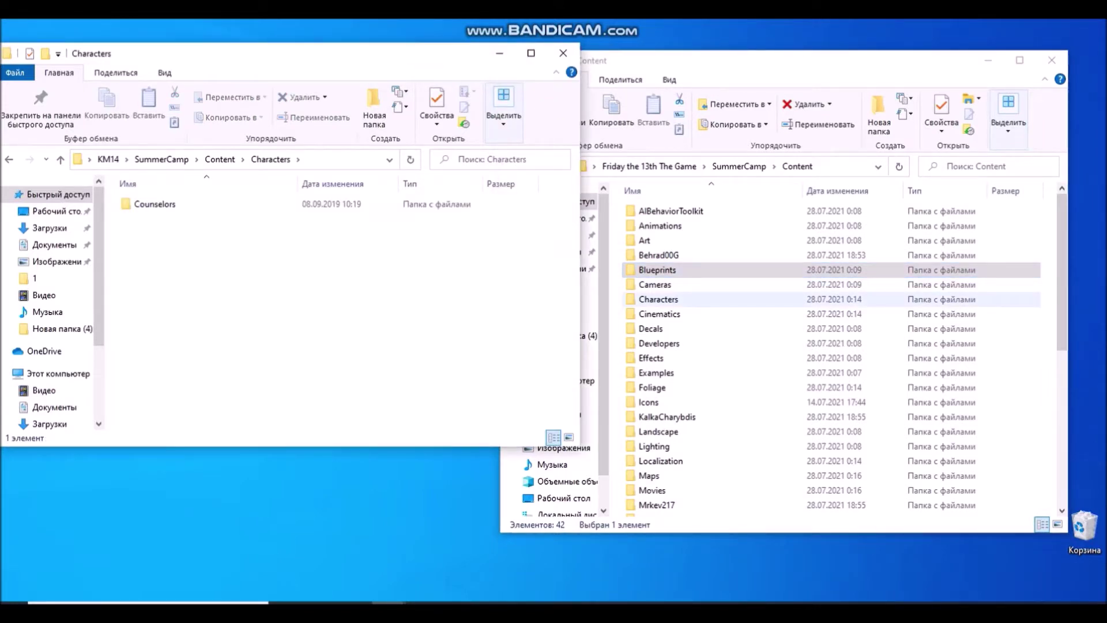
{"action": "left_click", "coordinate": [659, 300]}
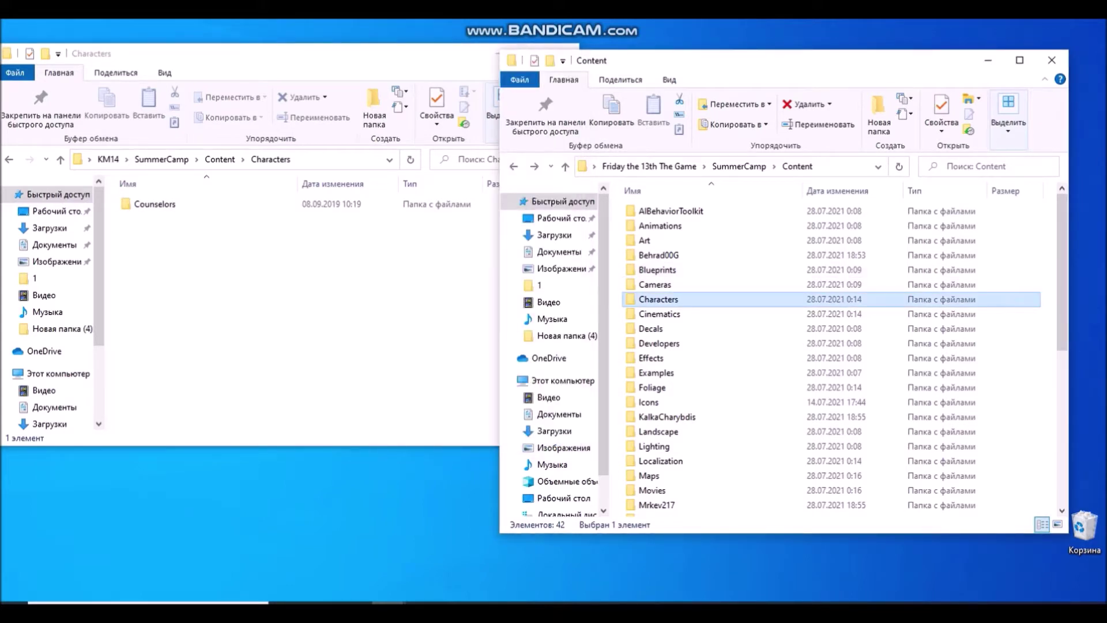
{"action": "double_click", "coordinate": [659, 299]}
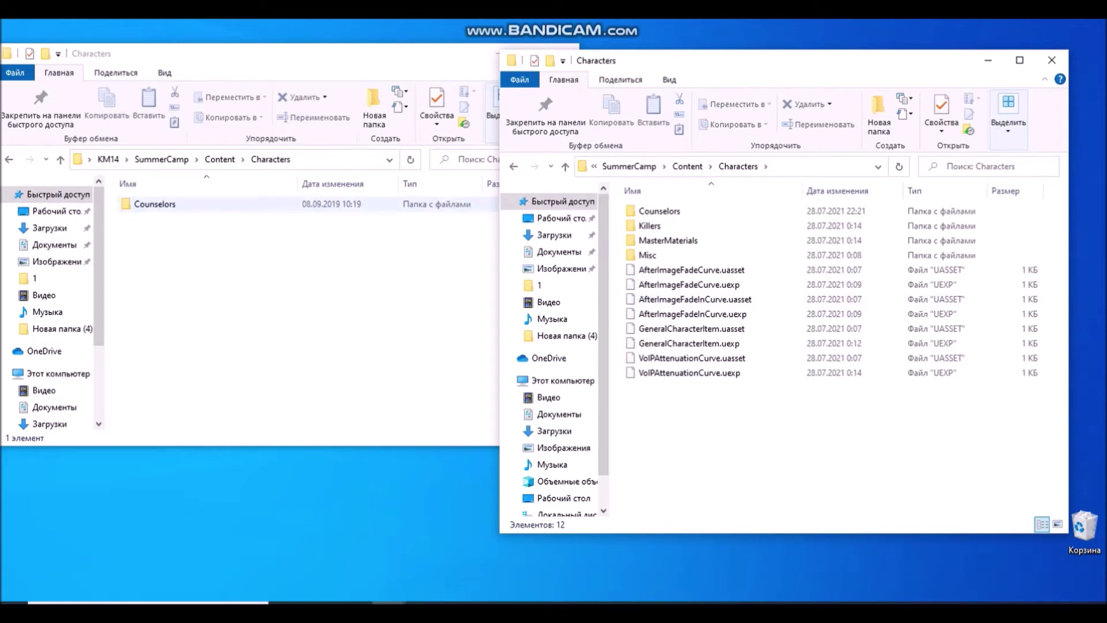
{"action": "double_click", "coordinate": [660, 211]}
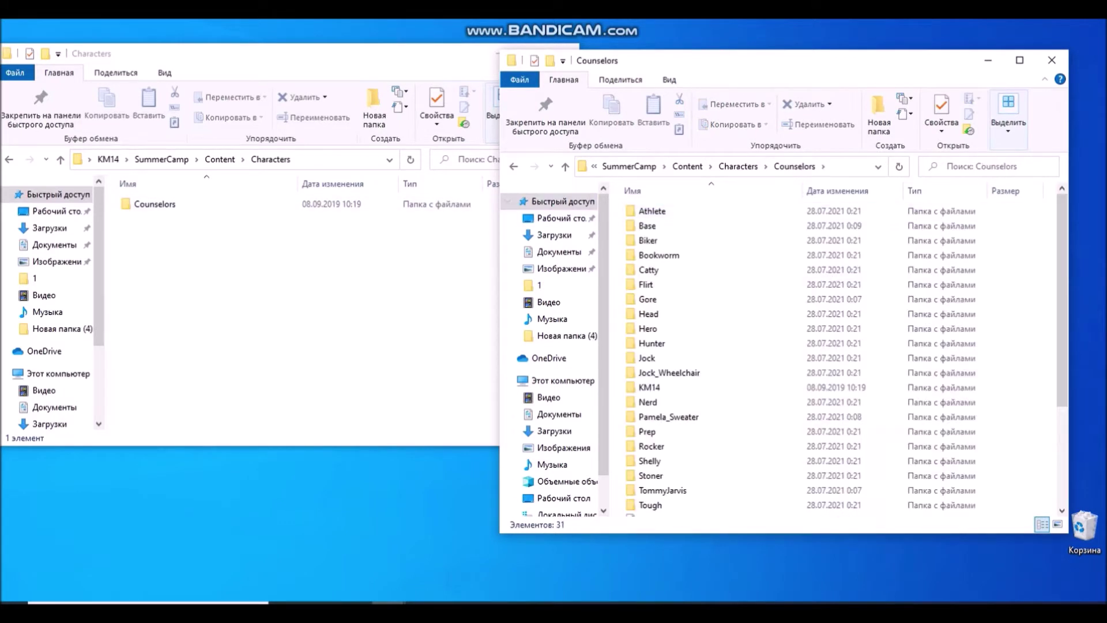
{"action": "left_click", "coordinate": [154, 204]}
{"action": "double_click", "coordinate": [154, 204]}
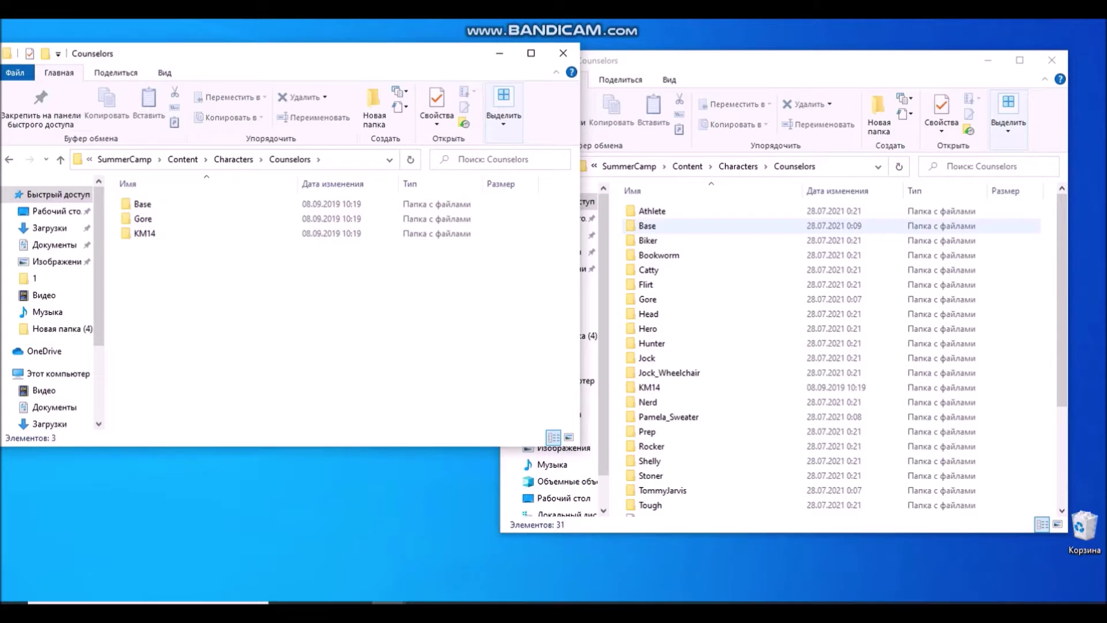
- Go from Counselors into Base, Female and Animation in both the game and the mod windows
{"action": "double_click", "coordinate": [647, 225]}
{"action": "left_click", "coordinate": [142, 204]}
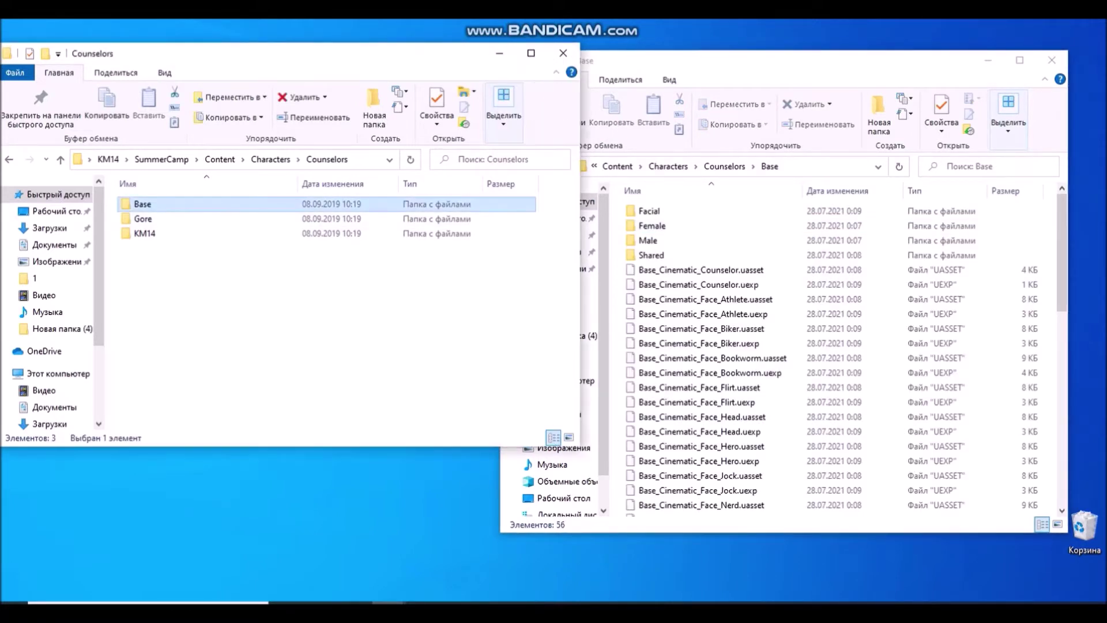
{"action": "double_click", "coordinate": [143, 204]}
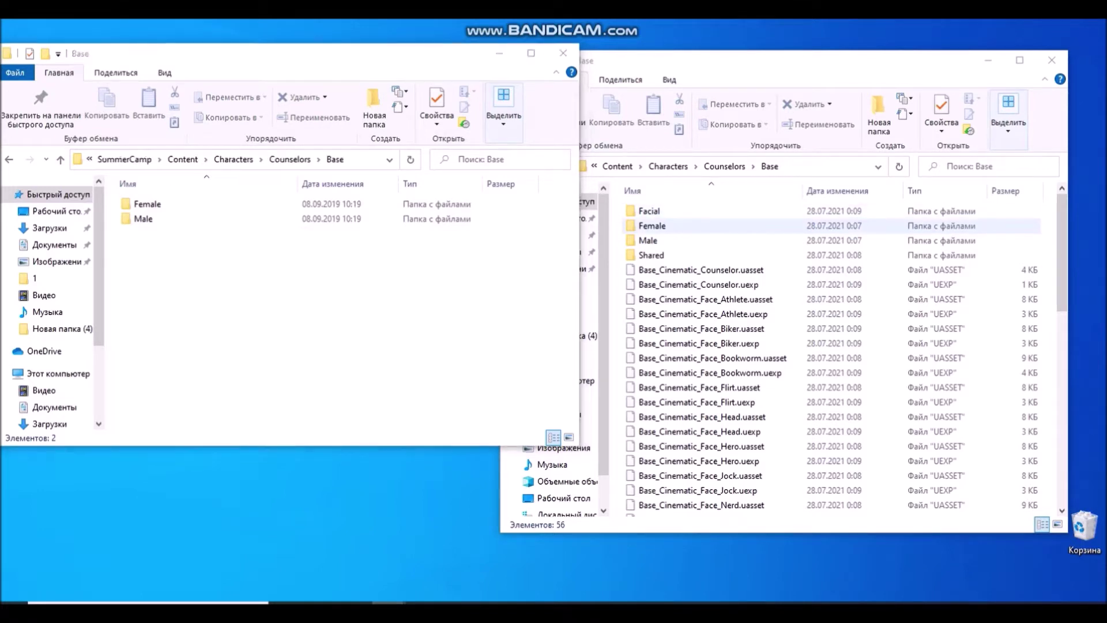
{"action": "double_click", "coordinate": [652, 225]}
{"action": "double_click", "coordinate": [147, 204]}
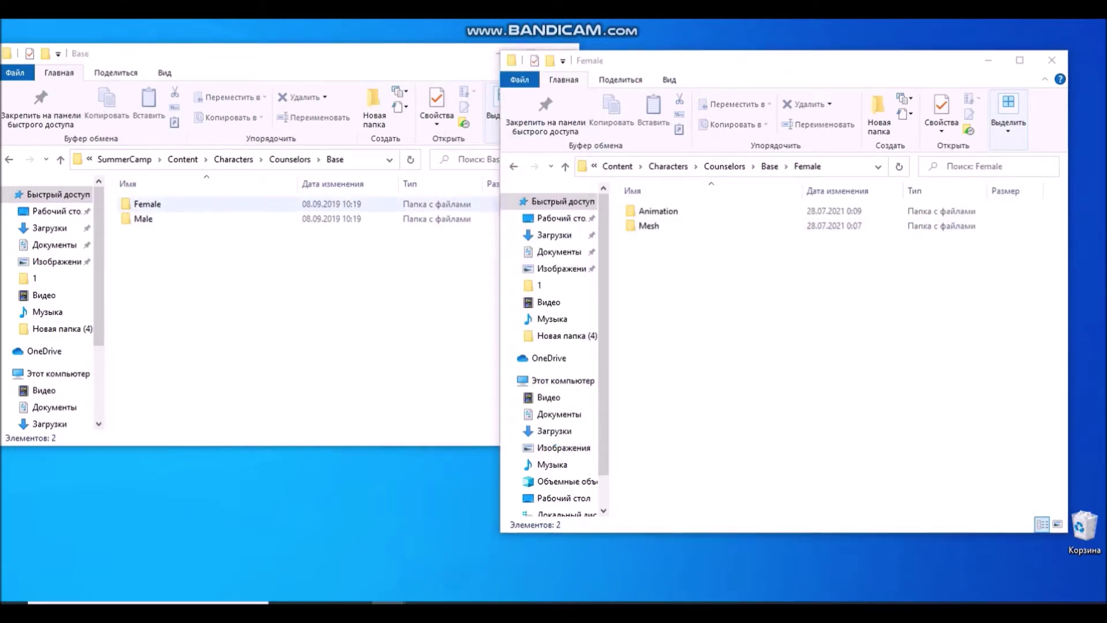
{"action": "double_click", "coordinate": [658, 211]}
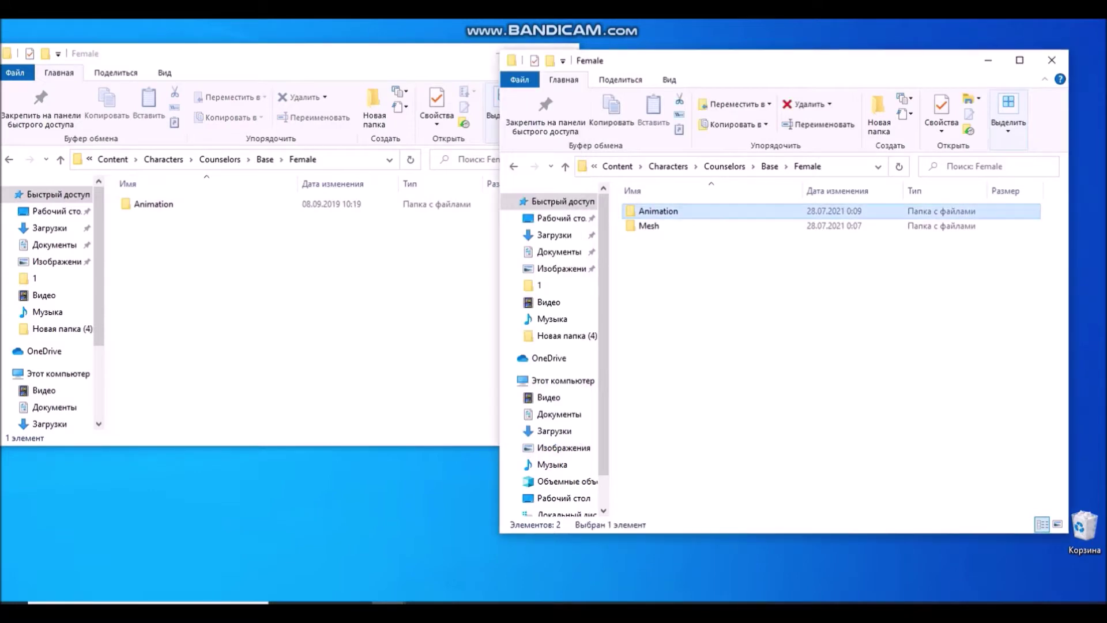
{"action": "double_click", "coordinate": [153, 204]}
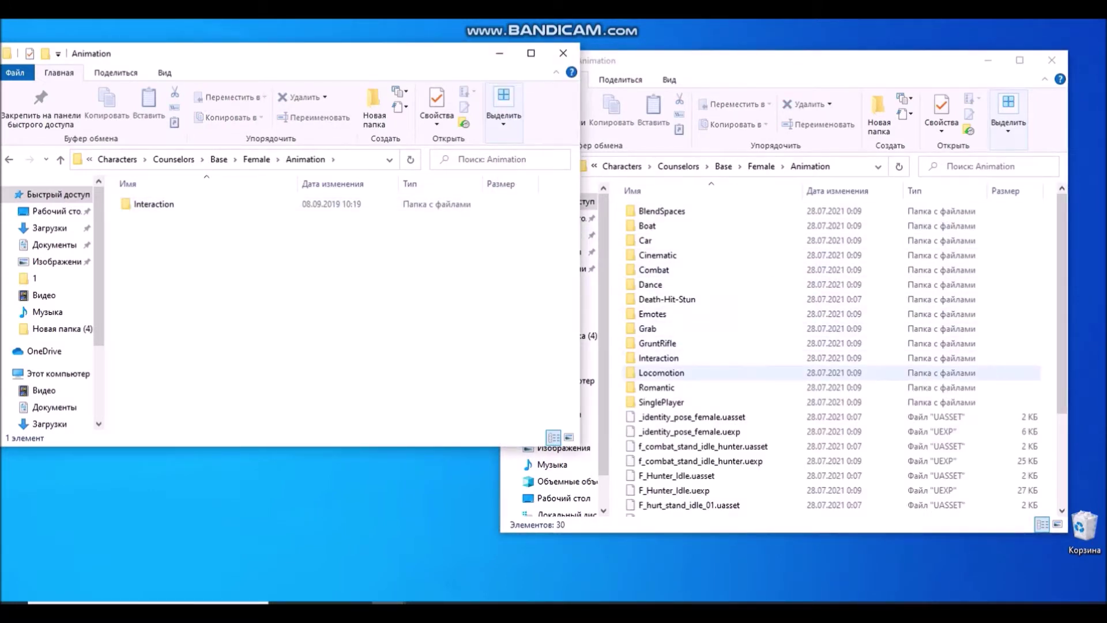
- Open Interaction\Electronics in both windows and move the mod's female animation files into the game's Electronics folder
{"action": "left_click", "coordinate": [658, 358]}
{"action": "double_click", "coordinate": [657, 358]}
{"action": "double_click", "coordinate": [153, 204]}
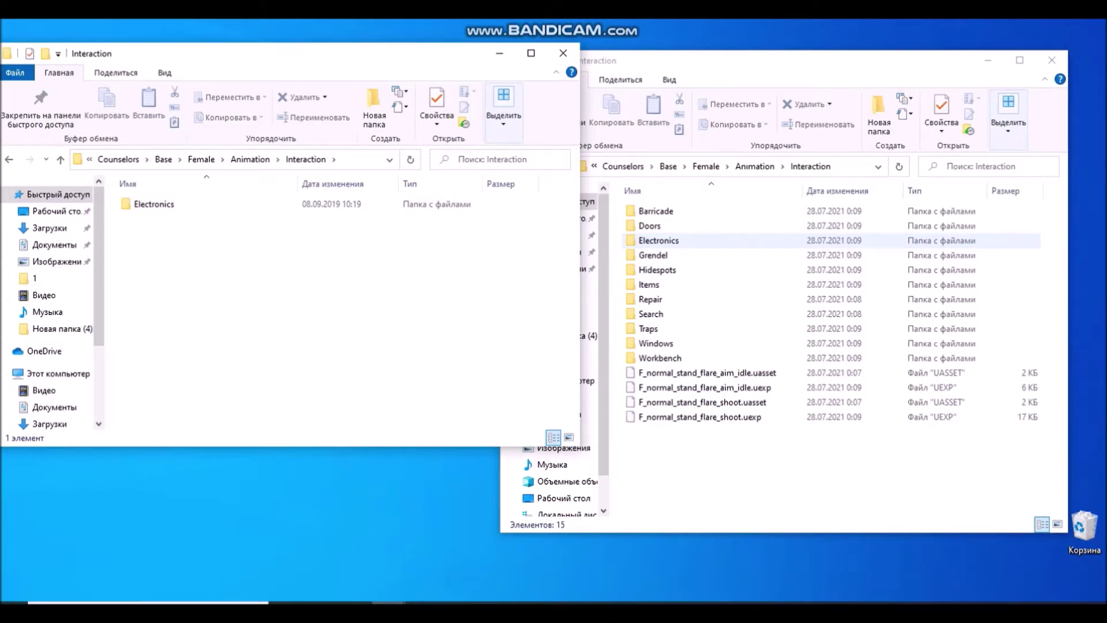
{"action": "double_click", "coordinate": [659, 240]}
{"action": "double_click", "coordinate": [153, 205]}
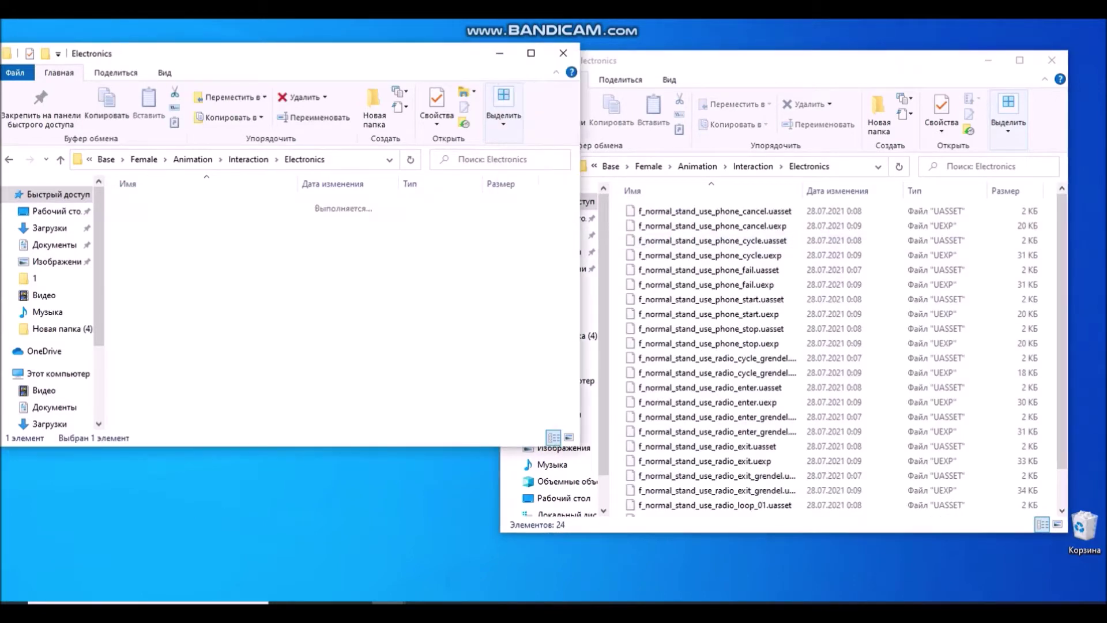
{"action": "left_click_drag", "start_coordinate": [177, 318], "coordinate": [797, 349]}
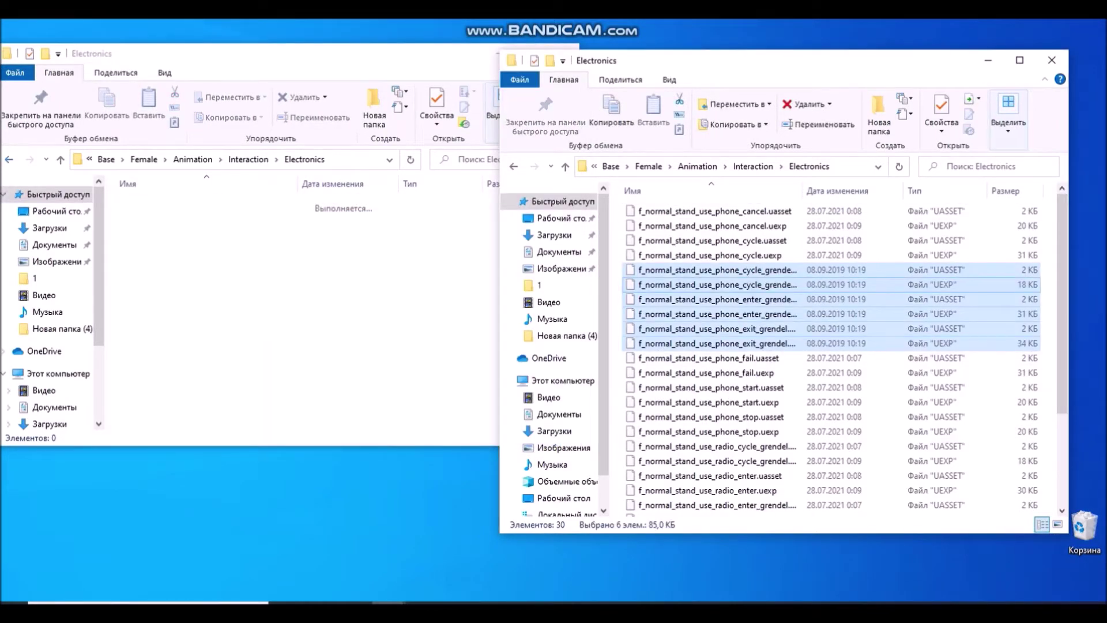
- Return the mod window to Base and delete its emptied Female folder
{"action": "left_click", "coordinate": [9, 159]}
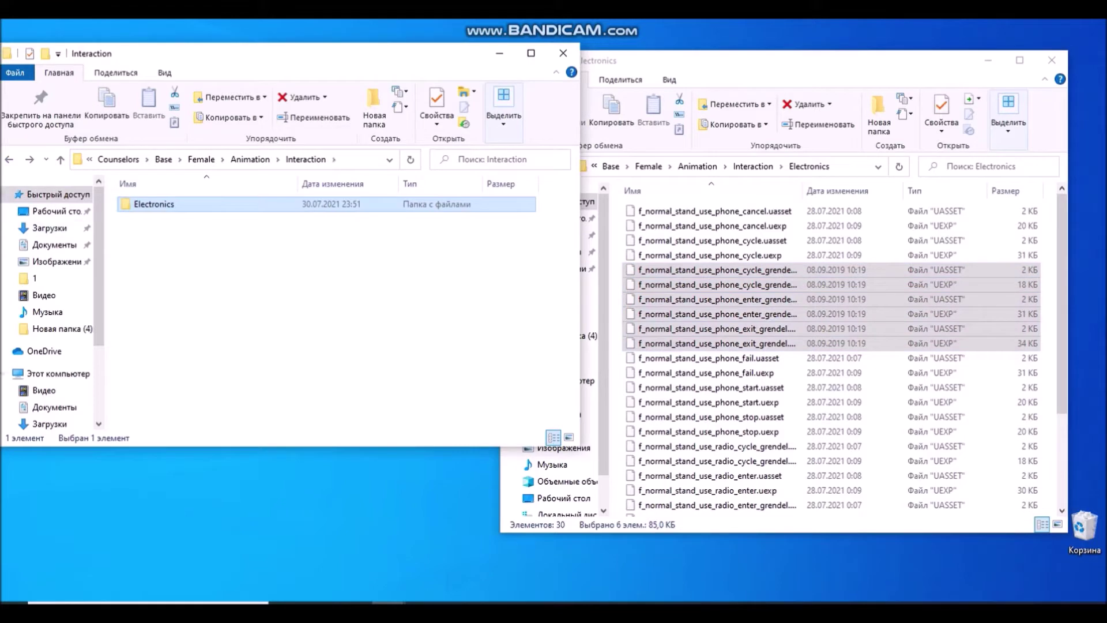
{"action": "key", "text": "alt+Up"}
{"action": "key", "text": "alt+Up"}
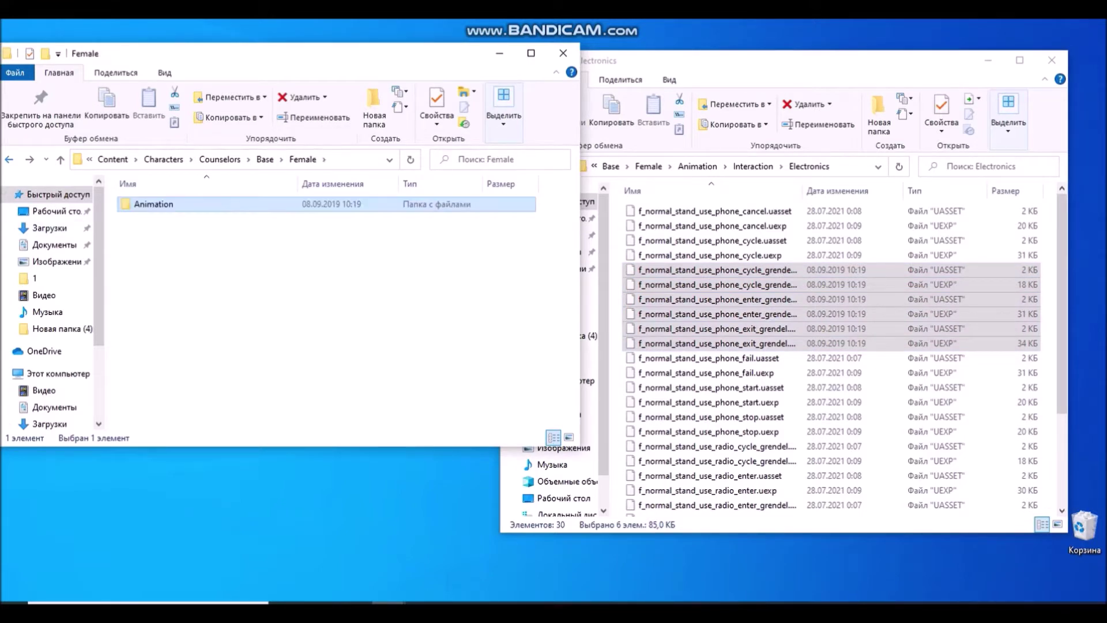
{"action": "key", "text": "alt+Up"}
{"action": "key", "text": "shift+F10"}
{"action": "key", "text": "Down"}
{"action": "key", "text": "Return"}
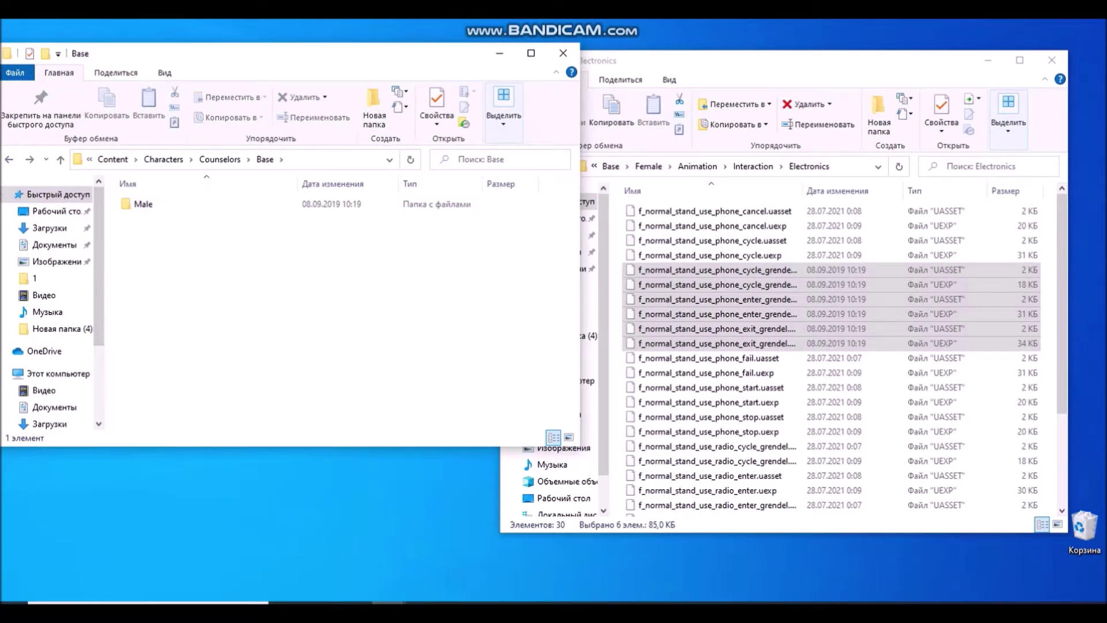
- Shift the game window closer to the mod window and return it from Electronics to the Female folder
{"action": "left_click", "coordinate": [830, 387]}
{"action": "left_click_drag", "start_coordinate": [759, 65], "coordinate": [677, 63]}
{"action": "key", "text": "BackSpace"}
{"action": "key", "text": "BackSpace"}
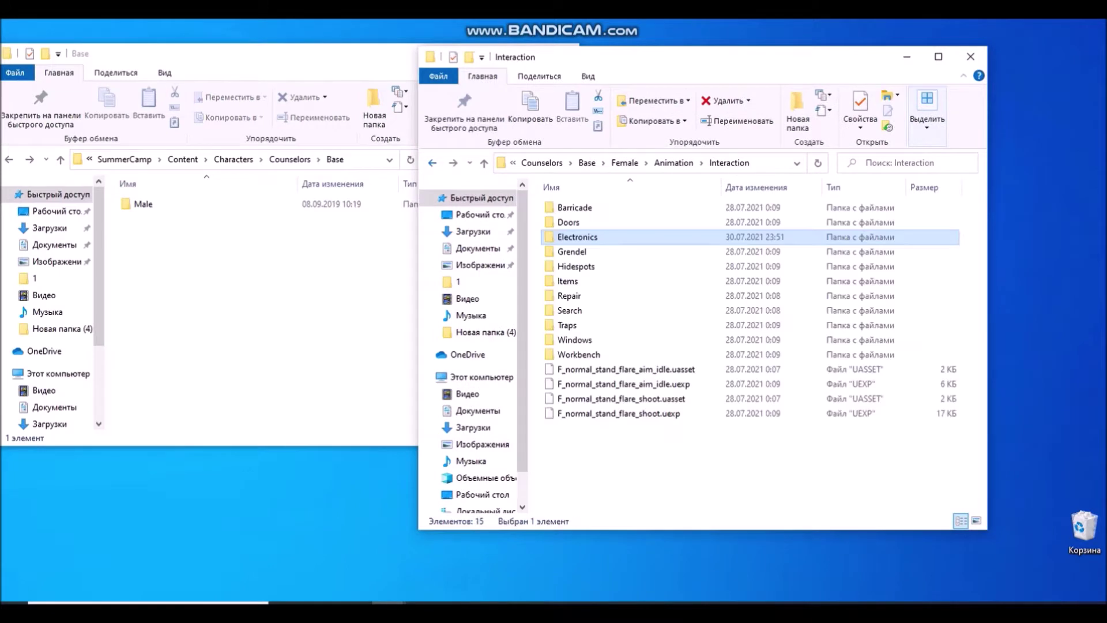
{"action": "key", "text": "BackSpace"}
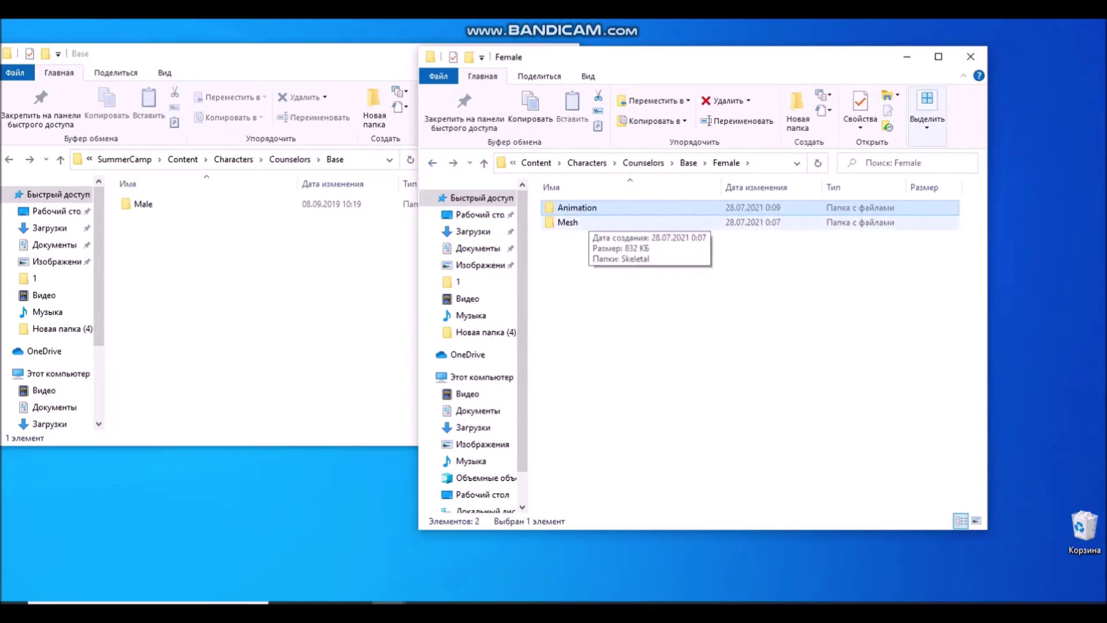
- Examine the mod's Male\Animation\Interaction\Electronics folder alongside the game's Female\Mesh\Skeletal folder
{"action": "double_click", "coordinate": [587, 222]}
{"action": "double_click", "coordinate": [144, 204]}
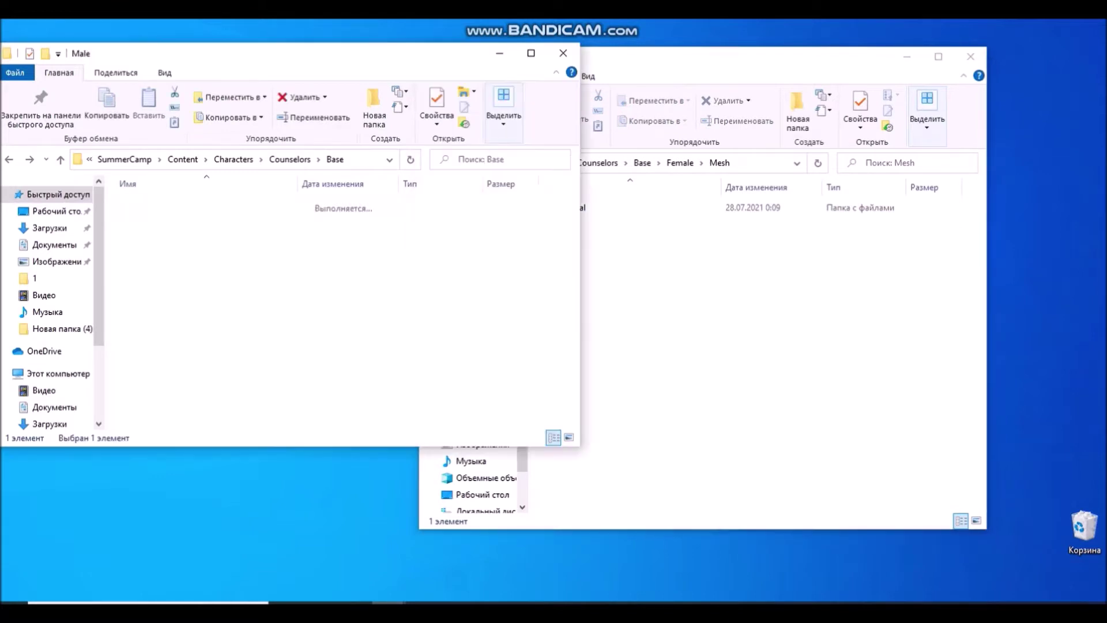
{"action": "left_click", "coordinate": [699, 289]}
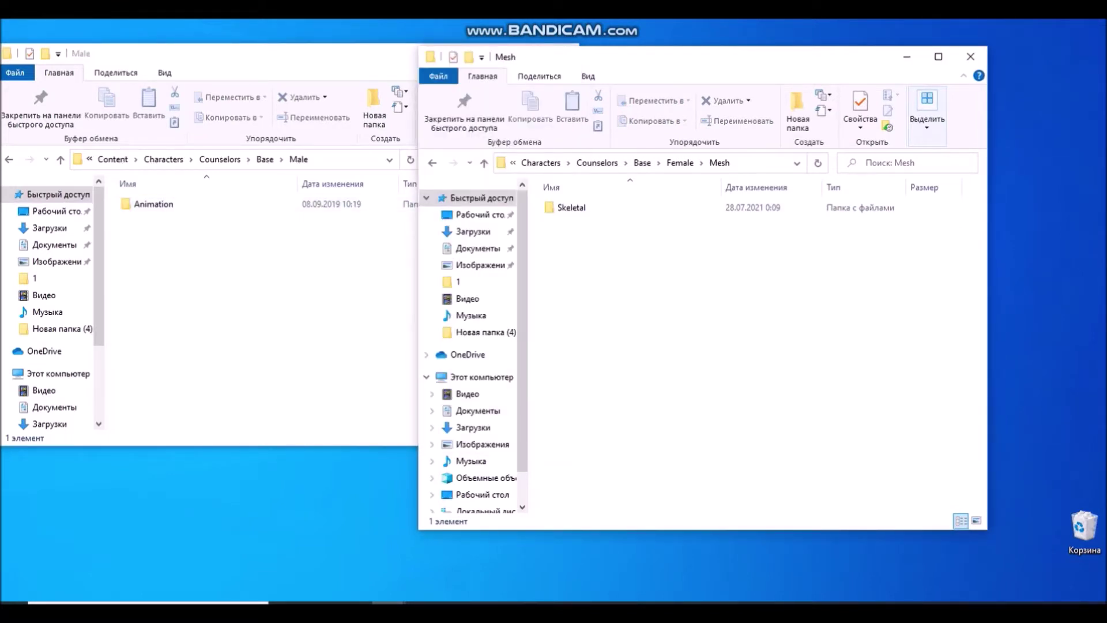
{"action": "double_click", "coordinate": [572, 208]}
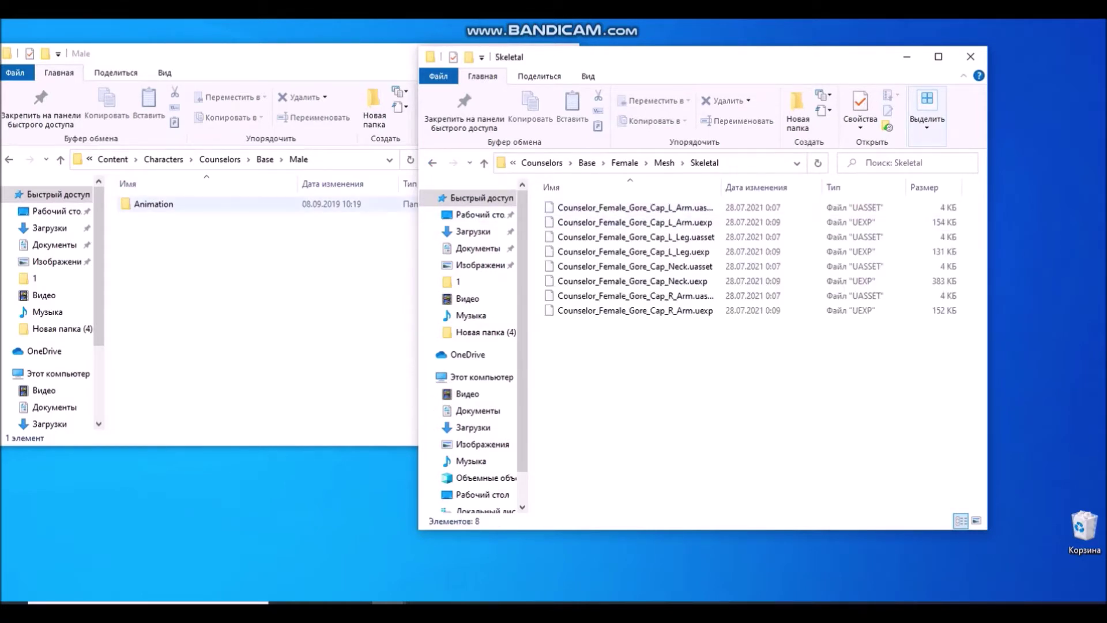
{"action": "double_click", "coordinate": [155, 204]}
{"action": "left_click", "coordinate": [155, 204]}
{"action": "double_click", "coordinate": [153, 204]}
{"action": "double_click", "coordinate": [153, 203]}
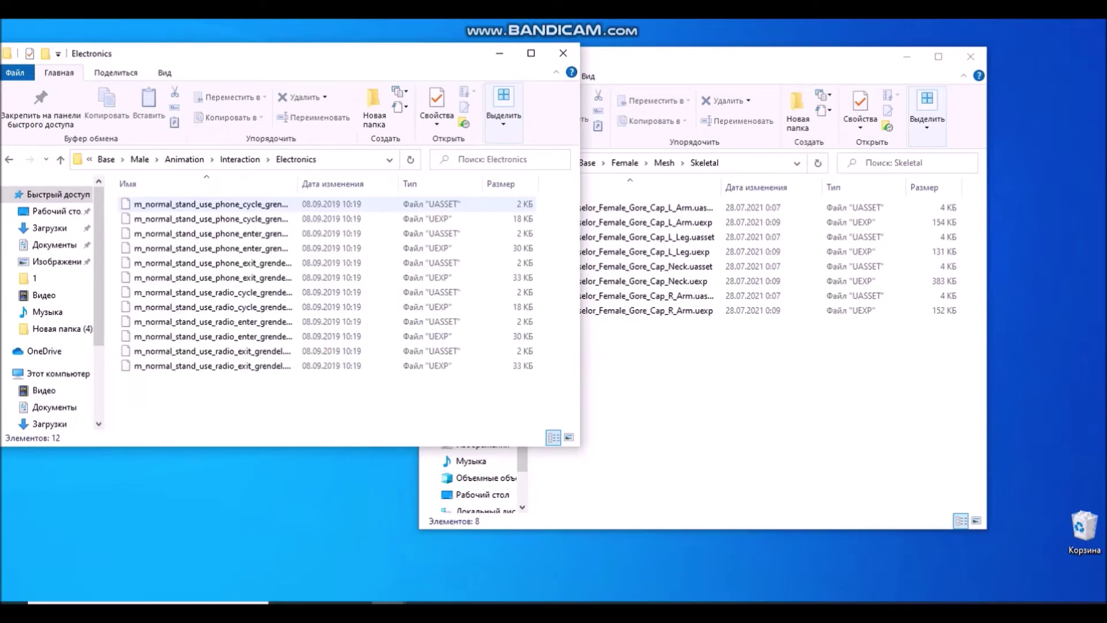
{"action": "left_click", "coordinate": [698, 381]}
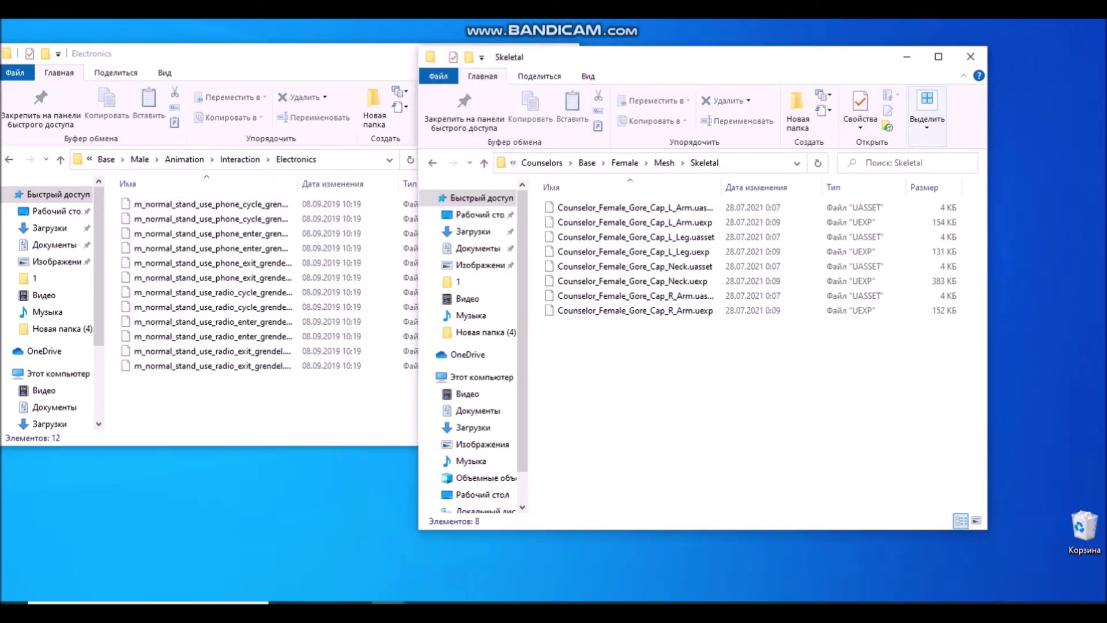
{"action": "key", "text": "alt+Tab"}
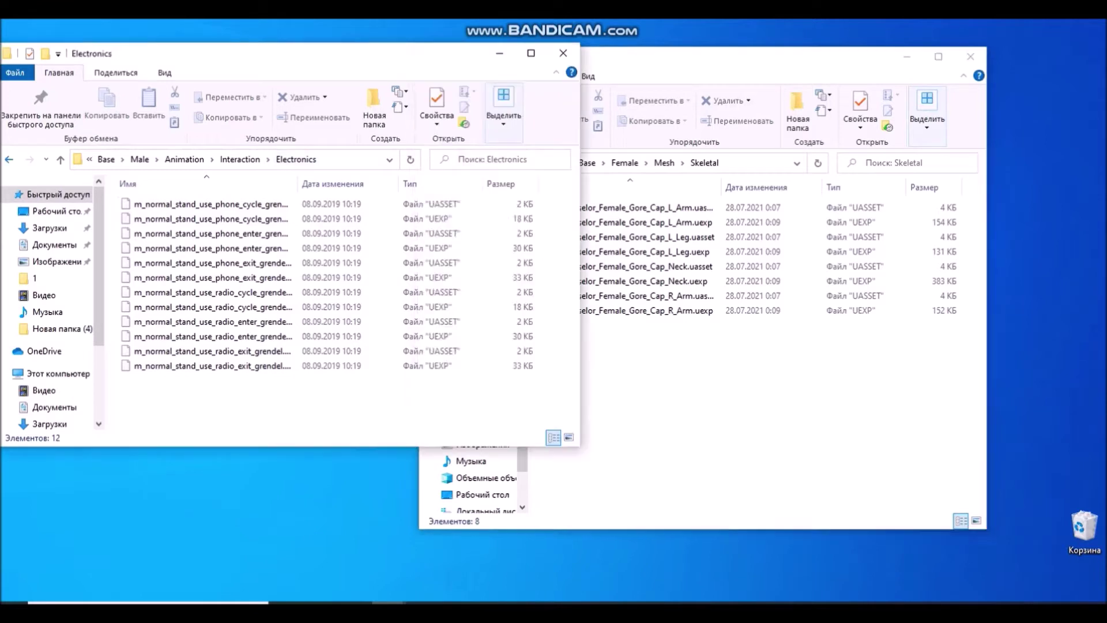
- Return the mod window from the male Electronics folder to Counselors
{"action": "key", "text": "BackSpace"}
{"action": "key", "text": "BackSpace"}
{"action": "key", "text": "BackSpace"}
{"action": "left_click", "coordinate": [9, 159]}
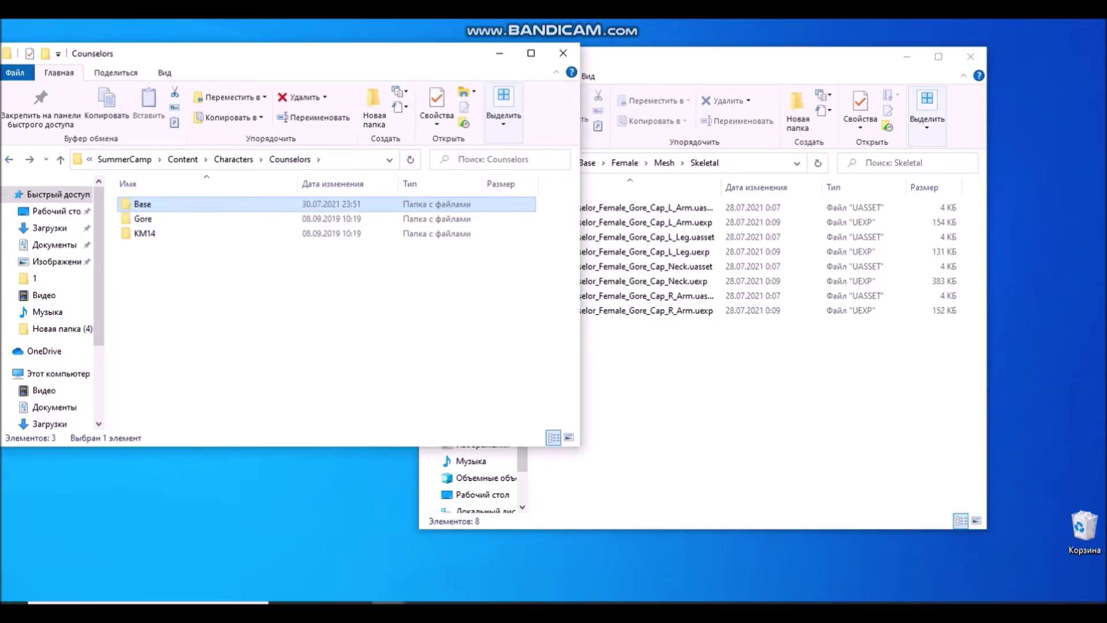
- Return the game window from Skeletal to Base, reopen its Female folder, and switch back to the mod's Counselors window
{"action": "key", "text": "alt+Tab"}
{"action": "key", "text": "alt+Left"}
{"action": "key", "text": "alt+Left"}
{"action": "key", "text": "alt+Left"}
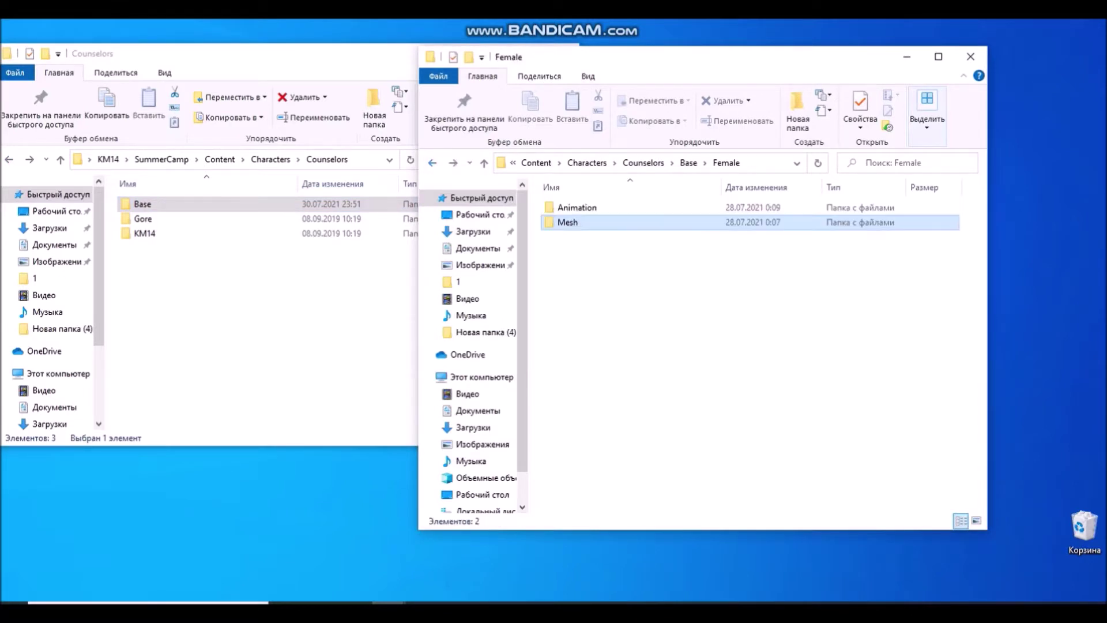
{"action": "key", "text": "Return"}
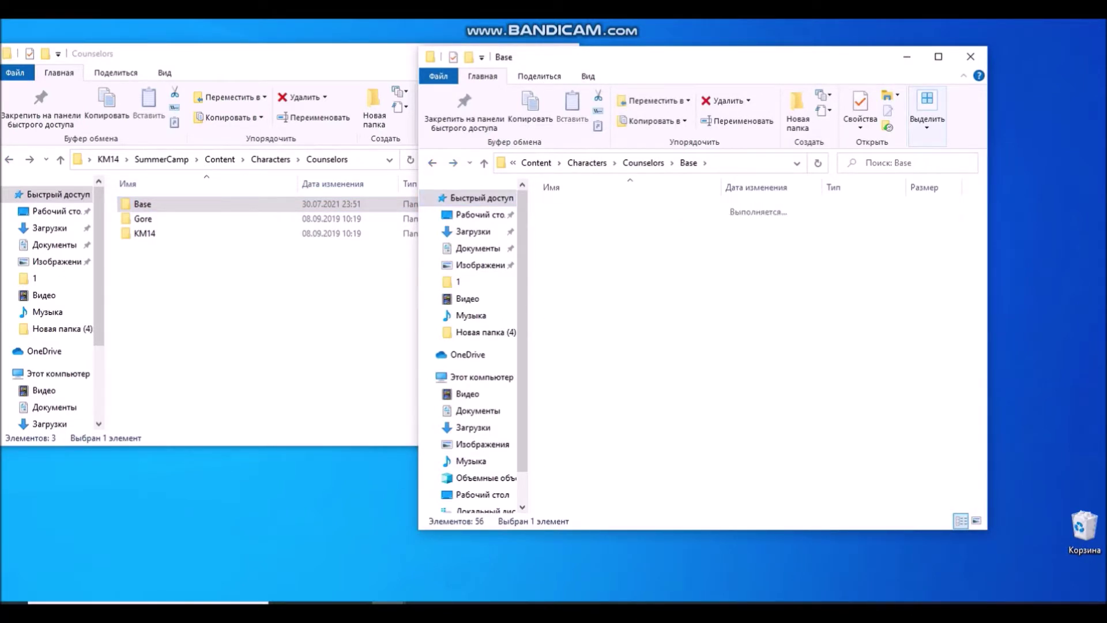
{"action": "key", "text": "alt+Tab"}
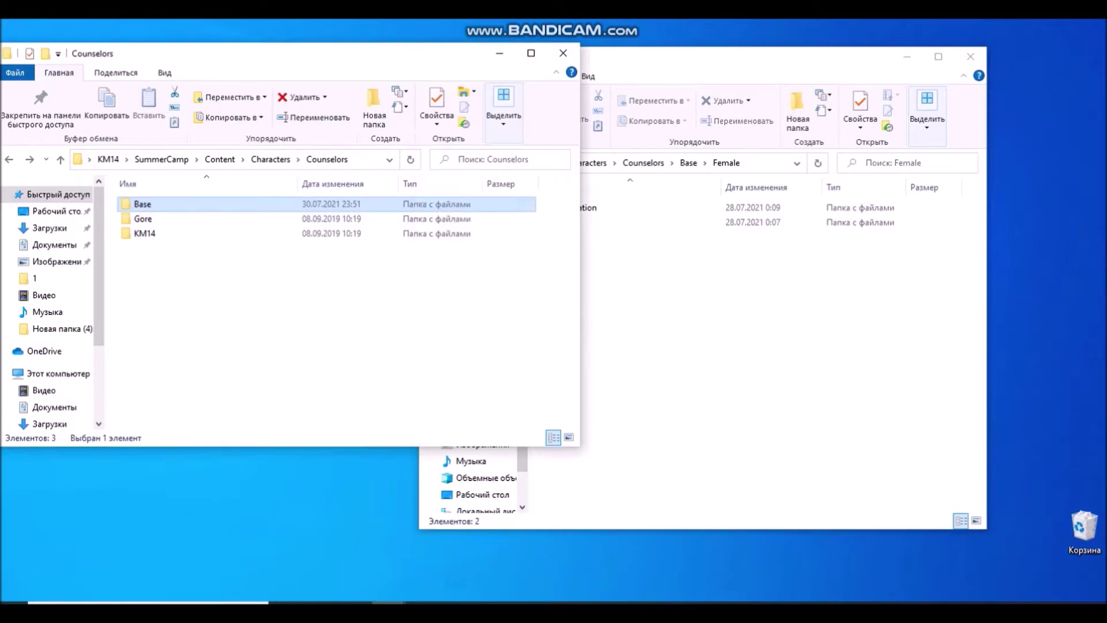
- Open the mod's Base\Male\Animation folder and the game's Base\Female\Animation folder side by side
{"action": "key", "text": "Return"}
{"action": "key", "text": "alt+Tab"}
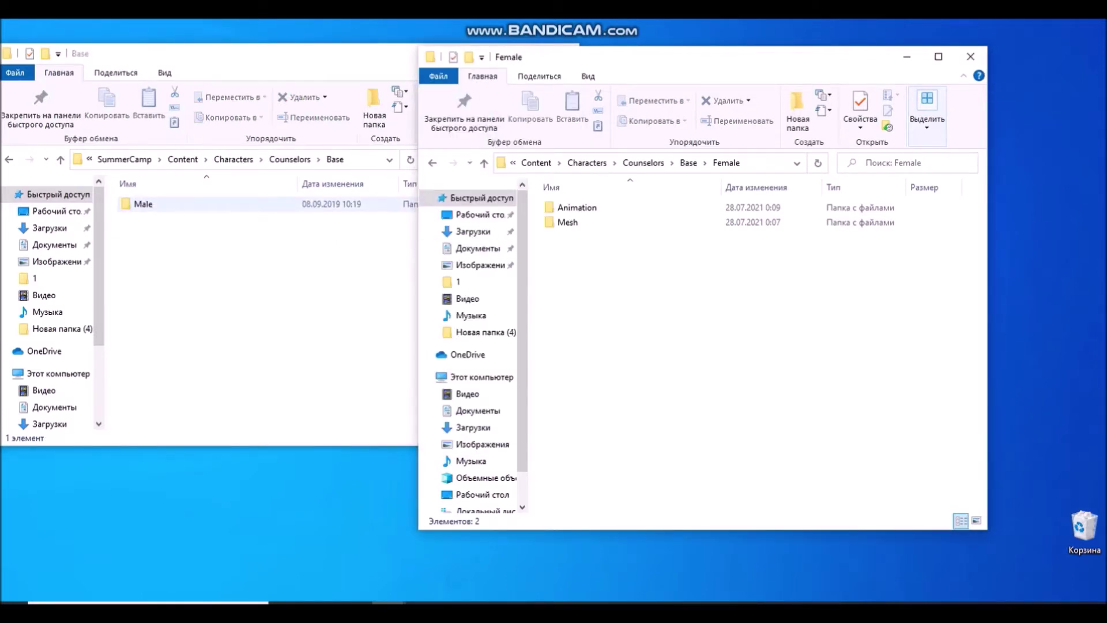
{"action": "key", "text": "alt+Tab"}
{"action": "key", "text": "Return"}
{"action": "key", "text": "alt+Tab"}
{"action": "key", "text": "Down"}
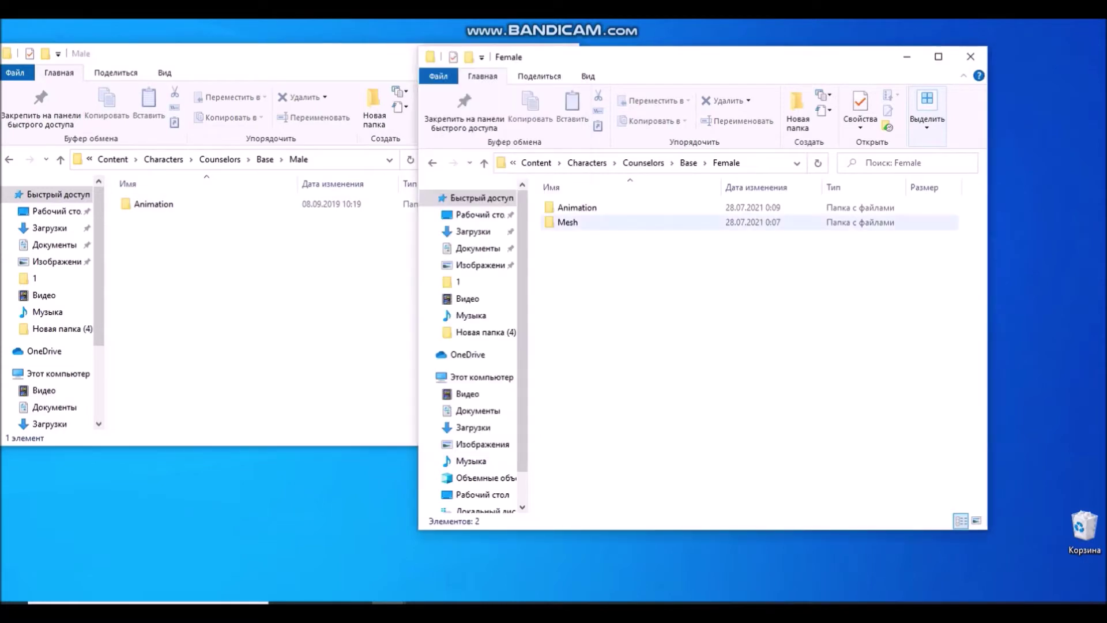
{"action": "key", "text": "Up"}
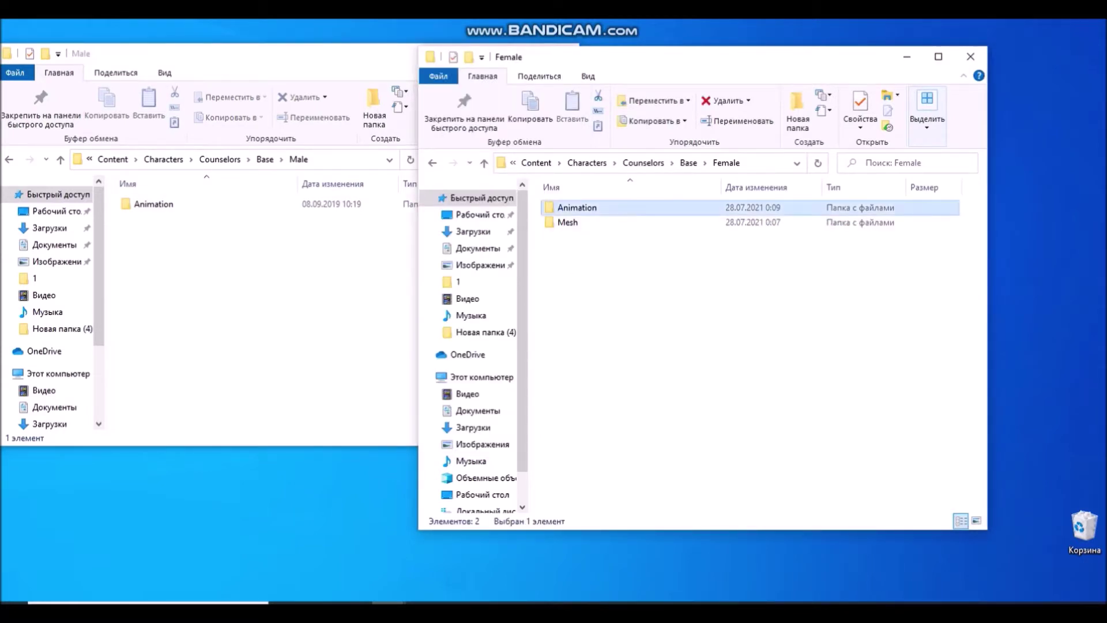
{"action": "key", "text": "Return"}
{"action": "double_click", "coordinate": [153, 204]}
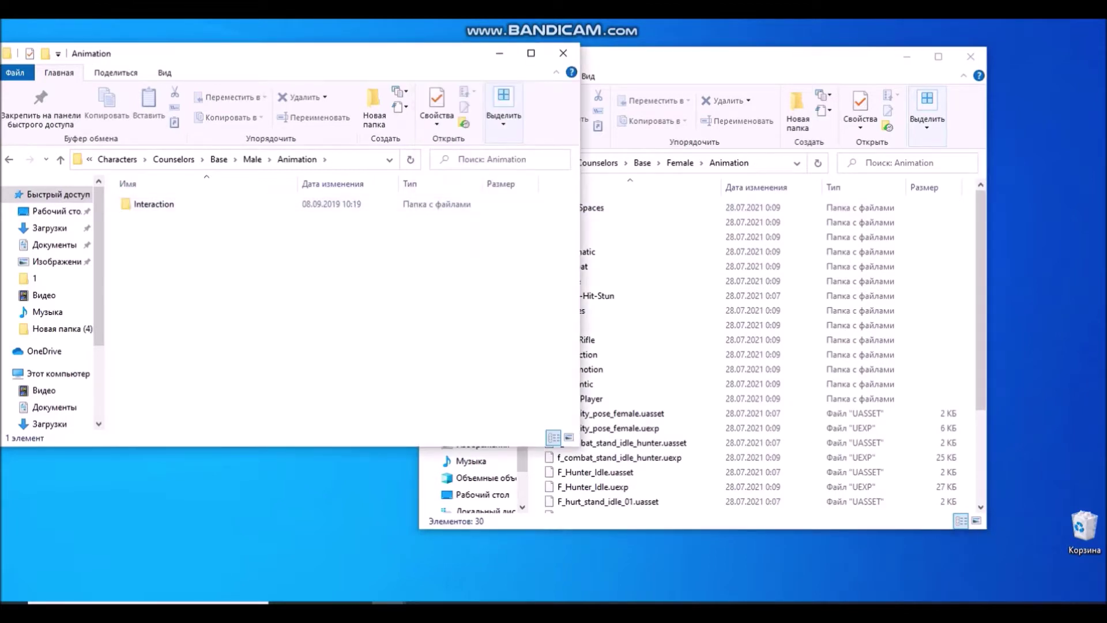
- Open the Interaction folder in both windows and go into Electronics in the game's Female directory
{"action": "left_click", "coordinate": [640, 252]}
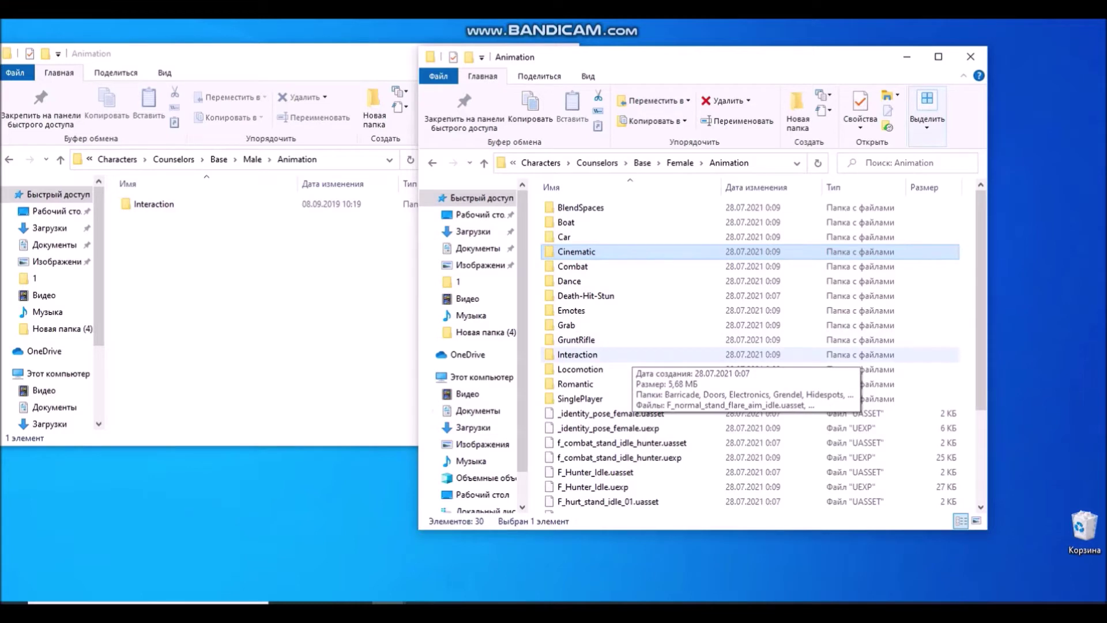
{"action": "double_click", "coordinate": [632, 355]}
{"action": "double_click", "coordinate": [167, 205]}
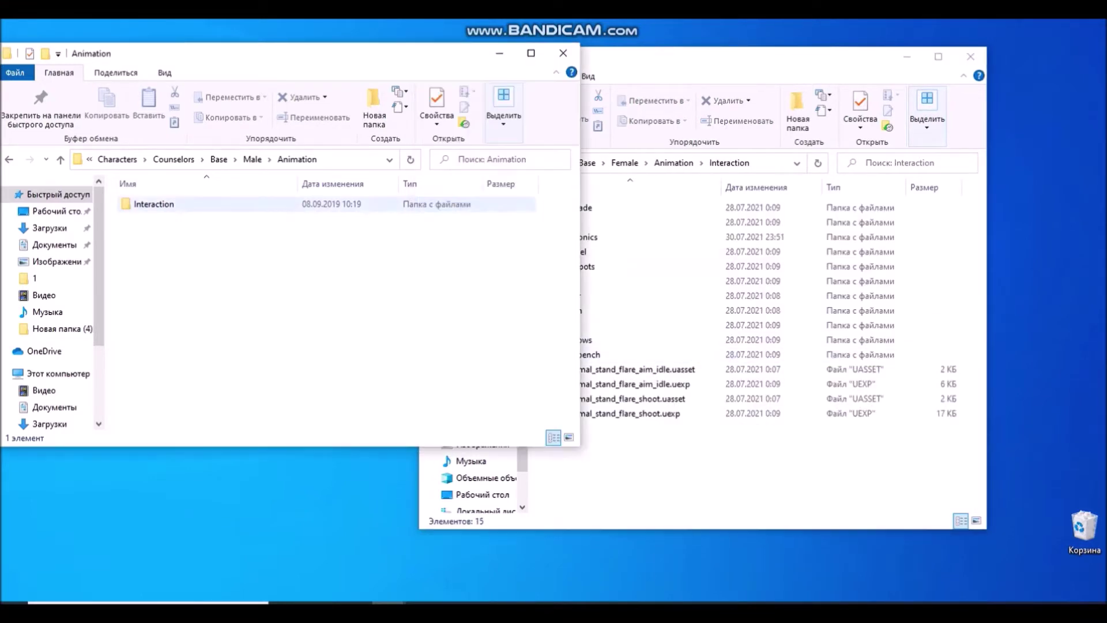
{"action": "left_click", "coordinate": [708, 458]}
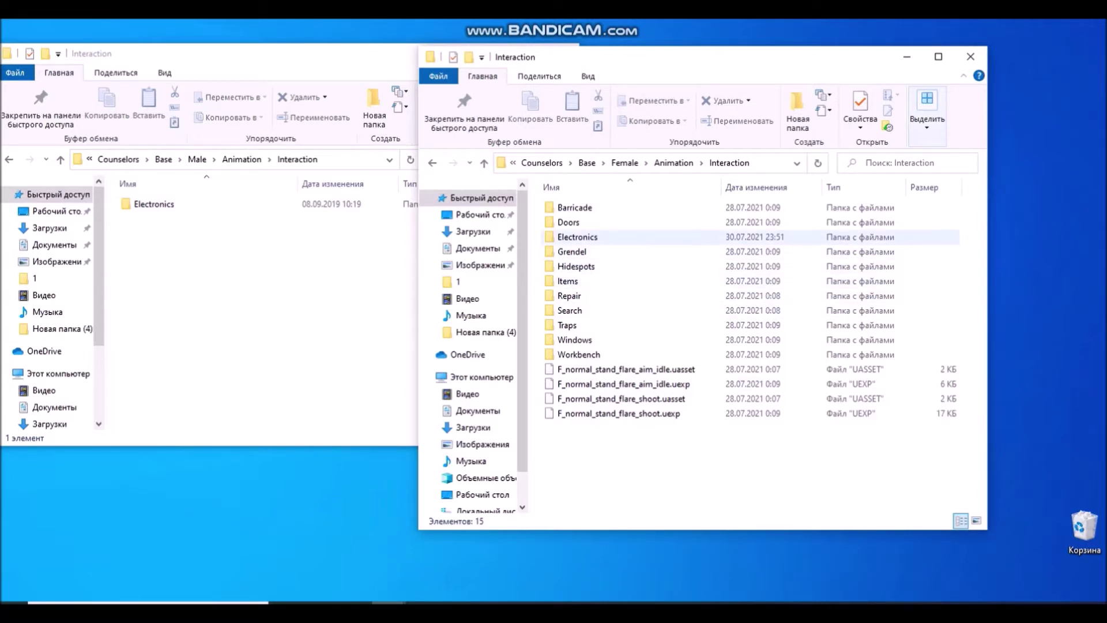
{"action": "double_click", "coordinate": [577, 237]}
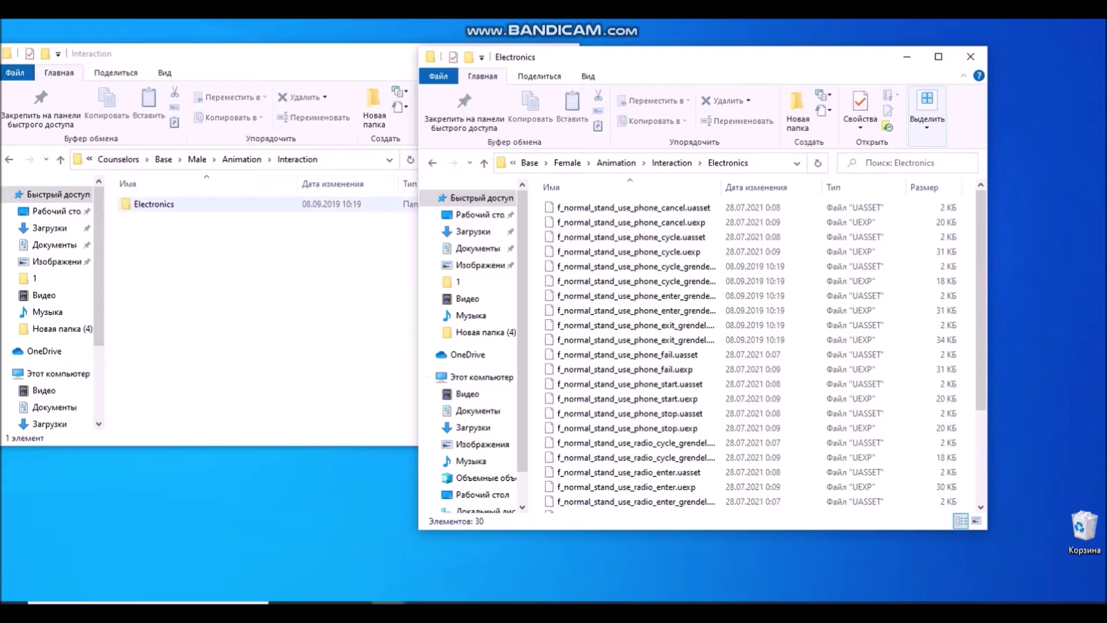
- Move all files from the mod's male Electronics folder into the game's Female\Animation\Interaction\Electronics folder
{"action": "double_click", "coordinate": [154, 205]}
{"action": "left_click_drag", "start_coordinate": [242, 385], "coordinate": [227, 200]}
{"action": "left_click_drag", "start_coordinate": [369, 234], "coordinate": [758, 334]}
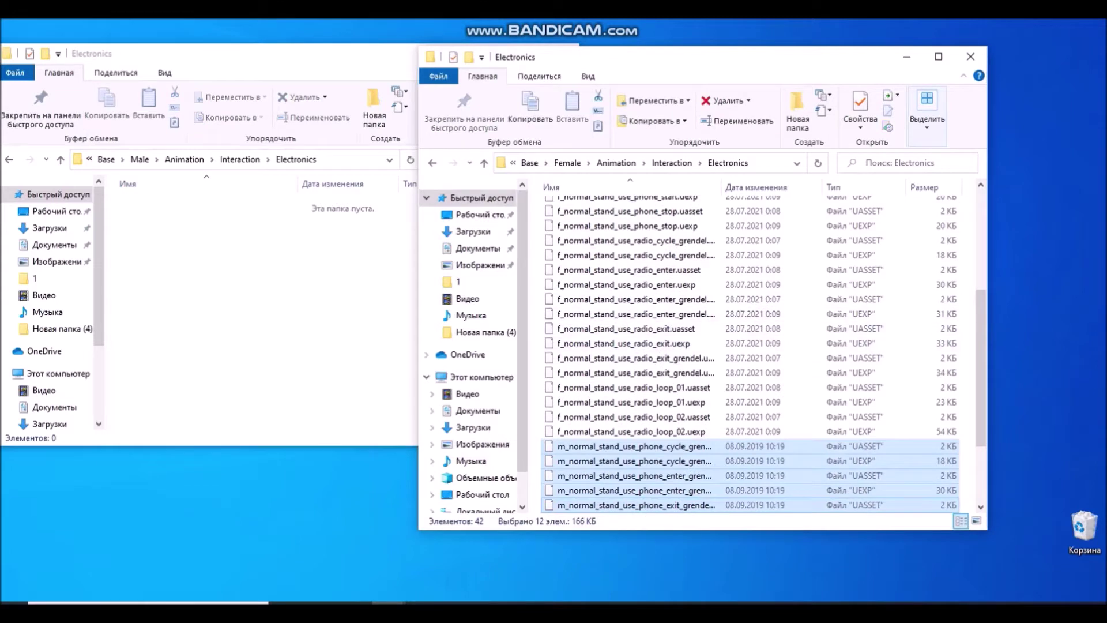
- Return the mod window to Counselors and delete its Base folder
{"action": "left_click", "coordinate": [9, 159]}
{"action": "left_click", "coordinate": [10, 160]}
{"action": "key", "text": "BackSpace"}
{"action": "key", "text": "BackSpace"}
{"action": "key", "text": "BackSpace"}
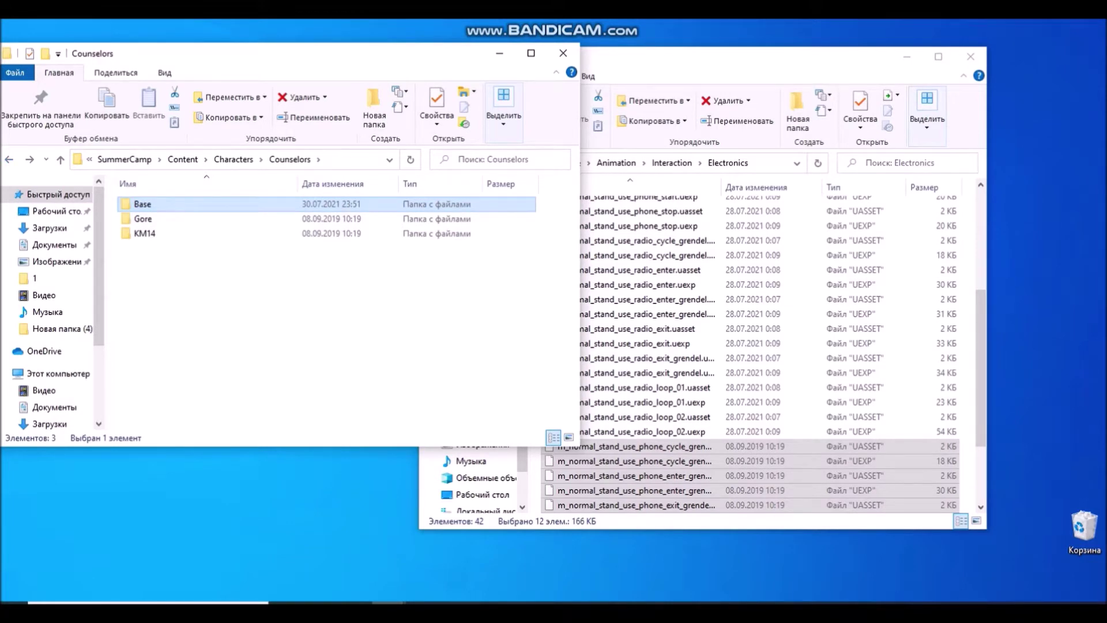
{"action": "right_click", "coordinate": [174, 203]}
{"action": "left_click", "coordinate": [222, 449]}
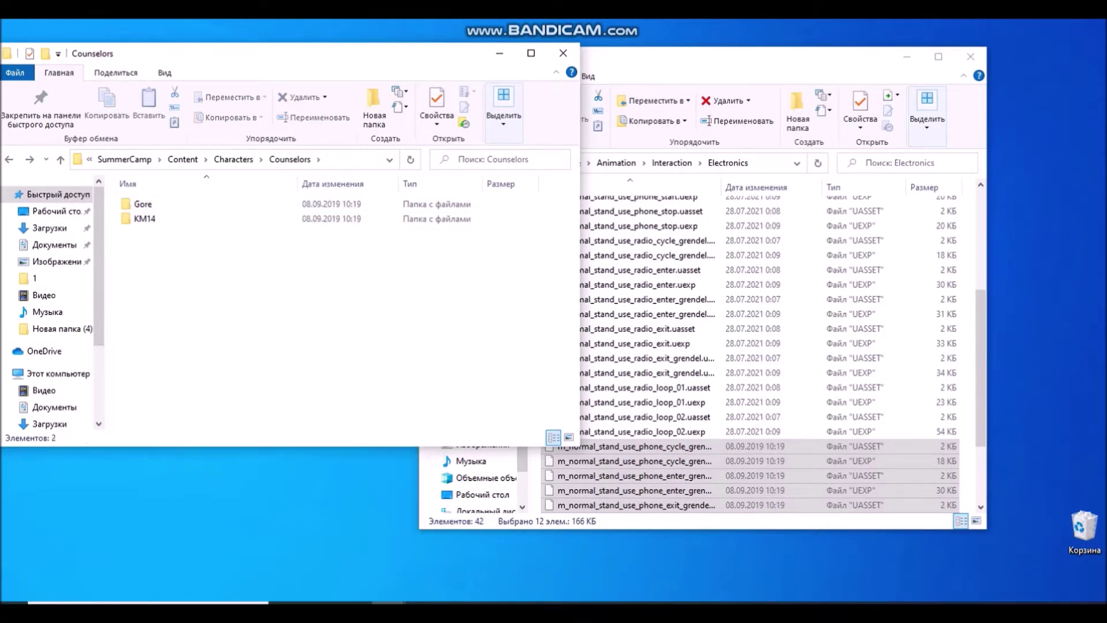
- Return the game window from the female Electronics folder up to Counselors
{"action": "left_click", "coordinate": [750, 344]}
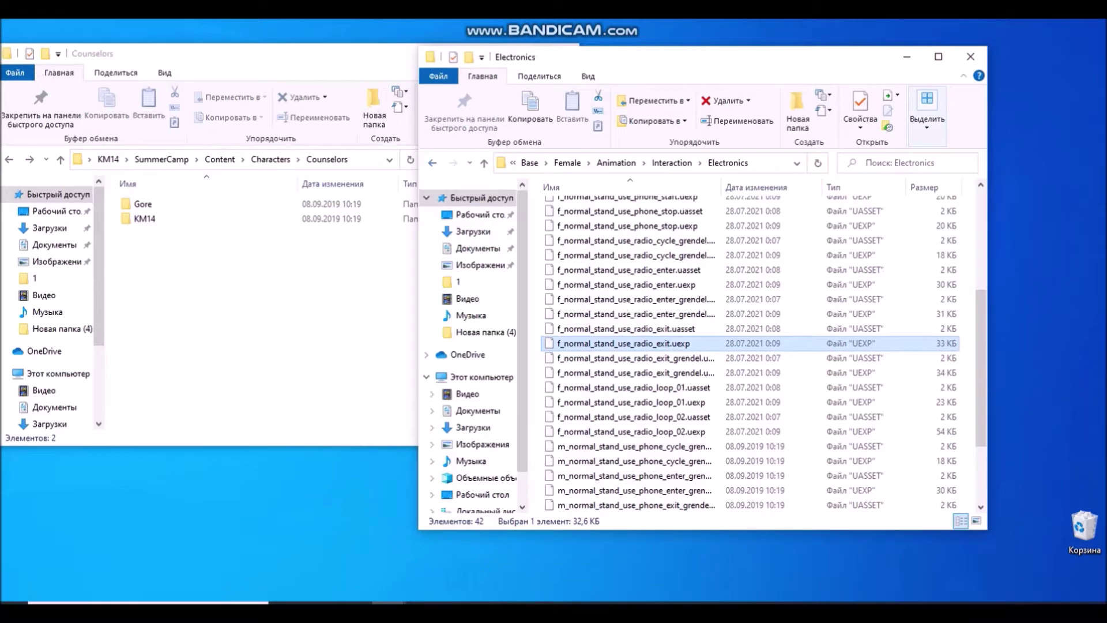
{"action": "key", "text": "BackSpace"}
{"action": "key", "text": "BackSpace"}
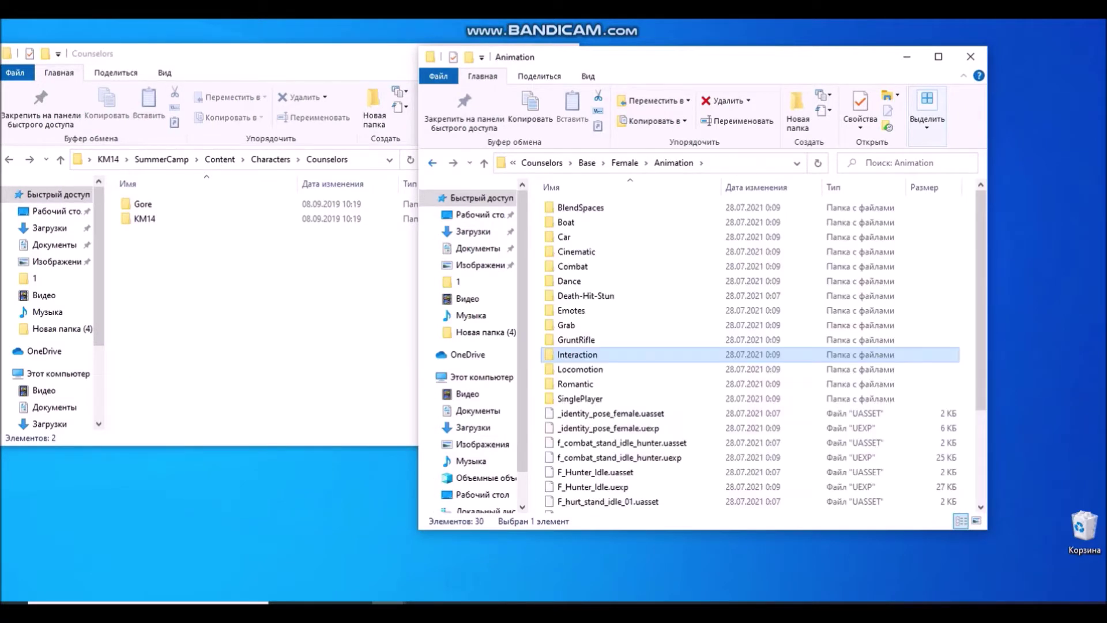
{"action": "key", "text": "BackSpace"}
{"action": "key", "text": "BackSpace"}
{"action": "key", "text": "BackSpace"}
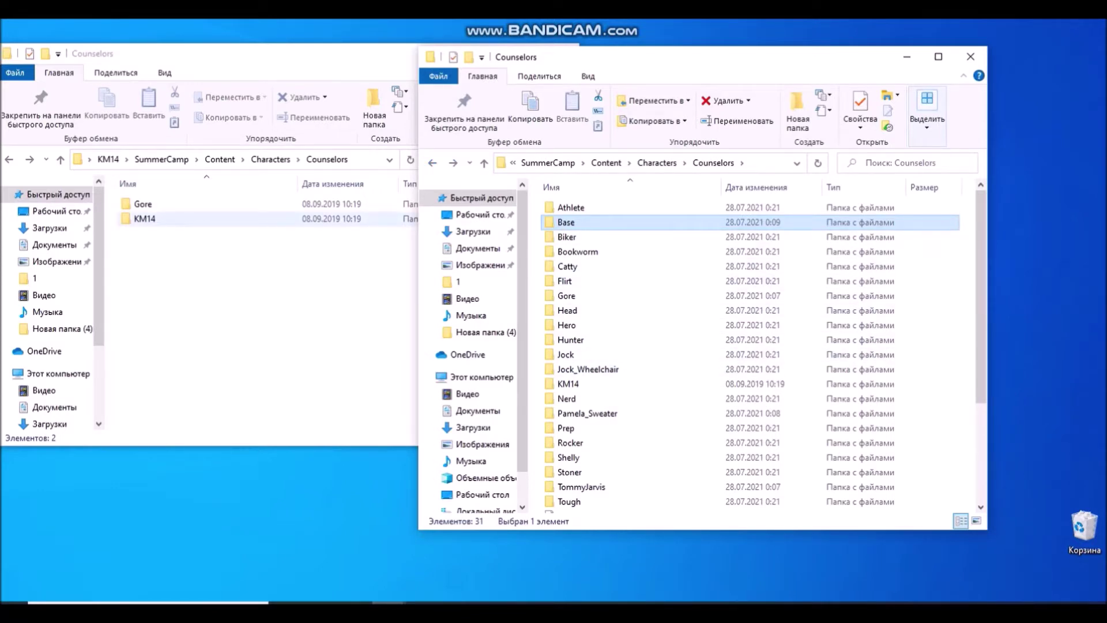
- Open the Counselors\KM14 folder in both the game and the mod windows
{"action": "left_click", "coordinate": [144, 219]}
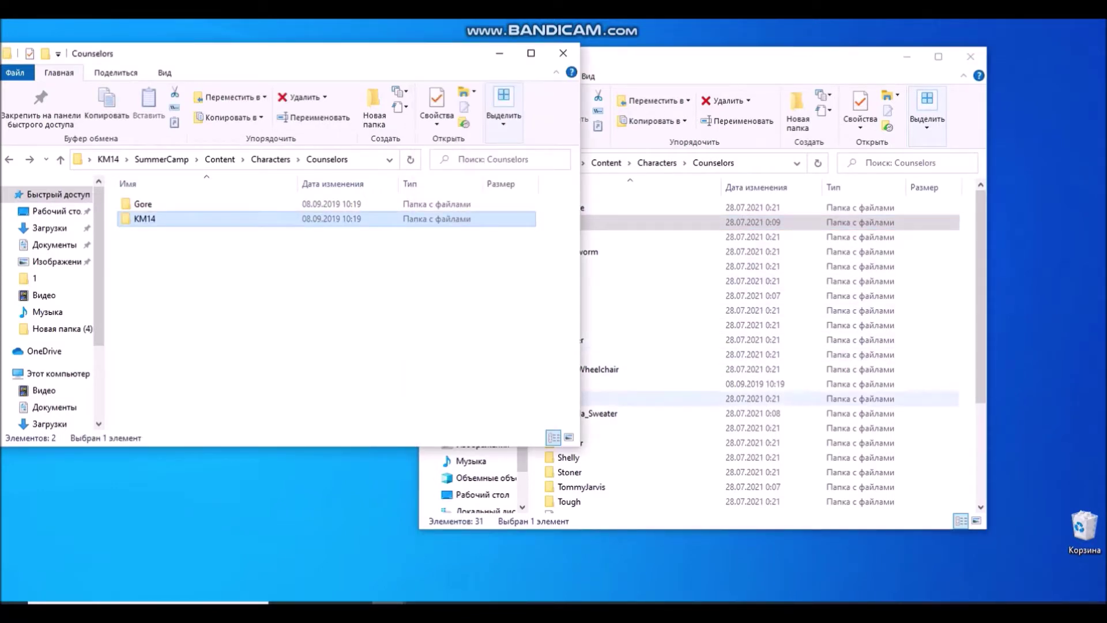
{"action": "left_click", "coordinate": [652, 414]}
{"action": "left_click", "coordinate": [629, 384]}
{"action": "double_click", "coordinate": [568, 384]}
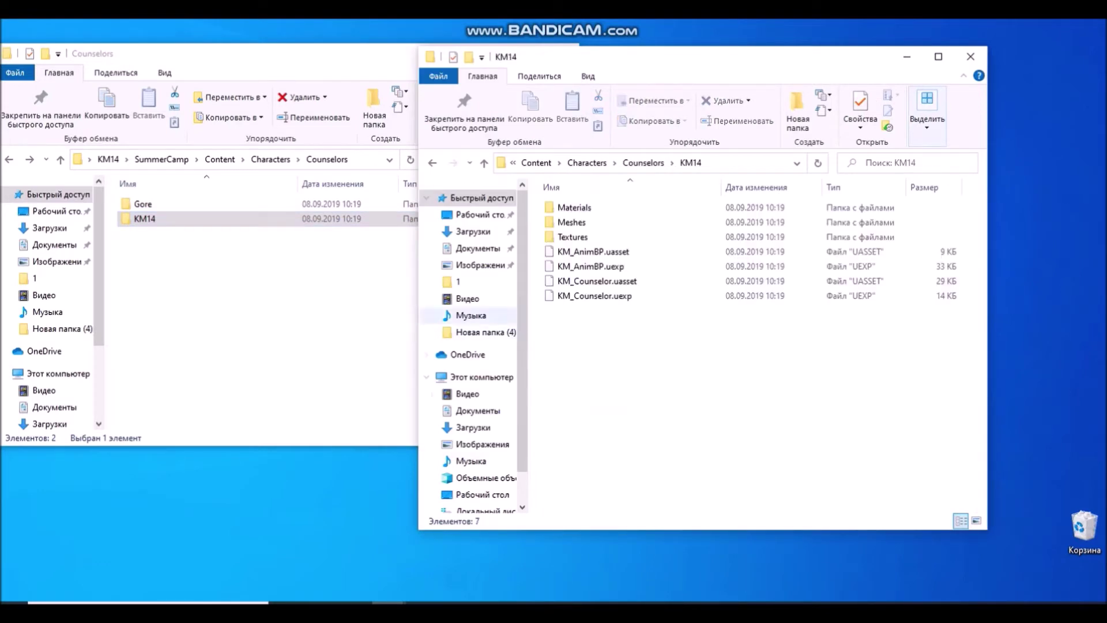
{"action": "double_click", "coordinate": [151, 219]}
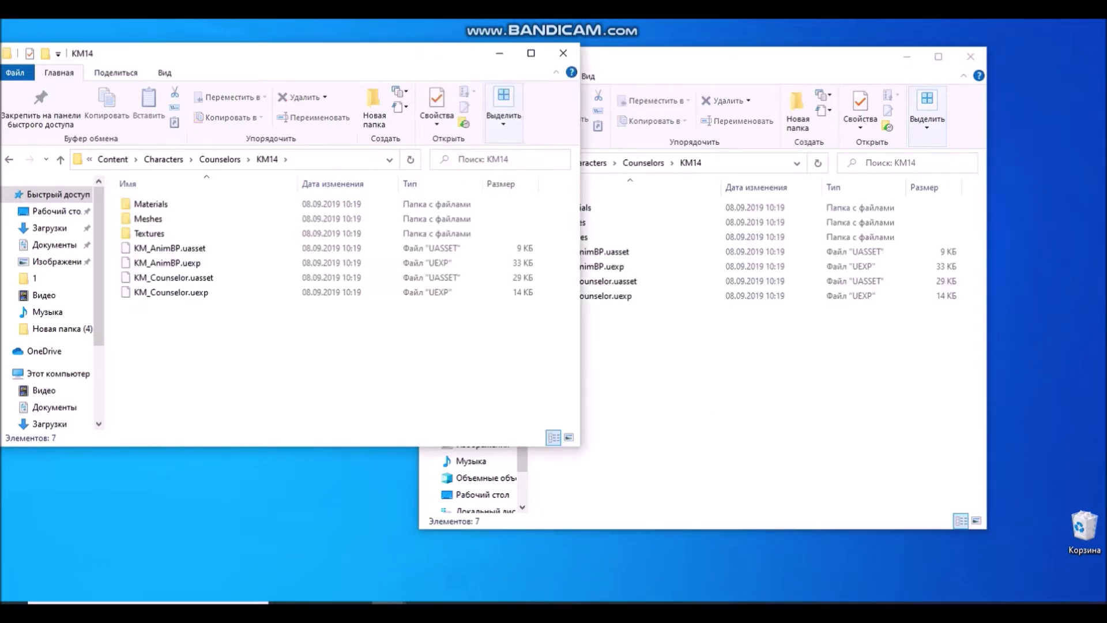
{"action": "left_click", "coordinate": [708, 390]}
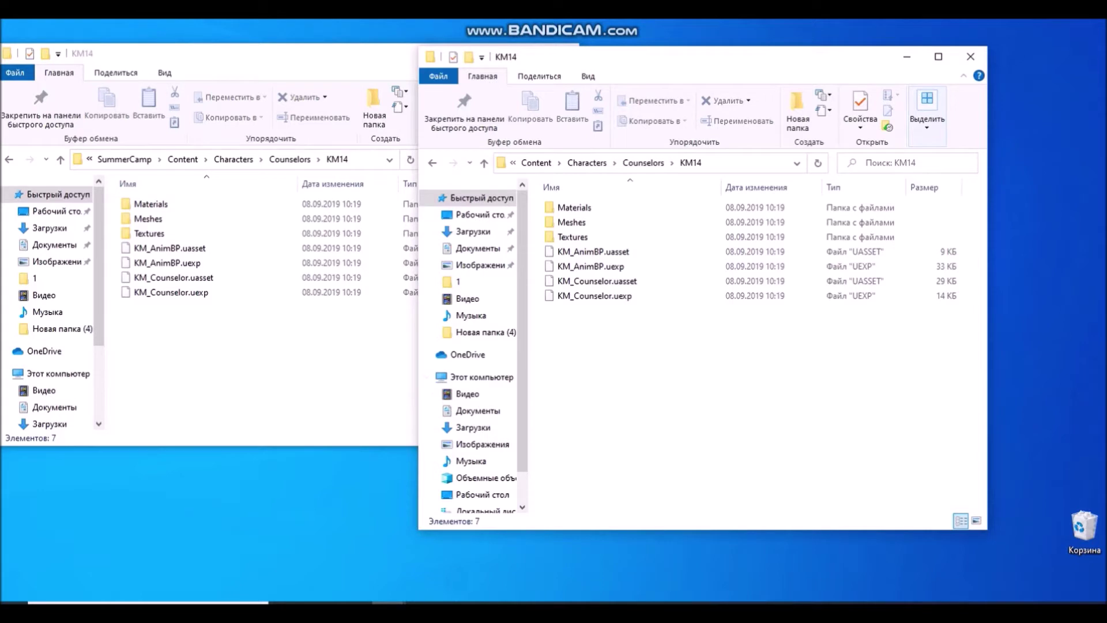
- Move the KM_AnimBP and KM_Counselor files into the game's KM14 folder, replacing the existing ones
{"action": "left_click_drag", "start_coordinate": [224, 338], "coordinate": [250, 252]}
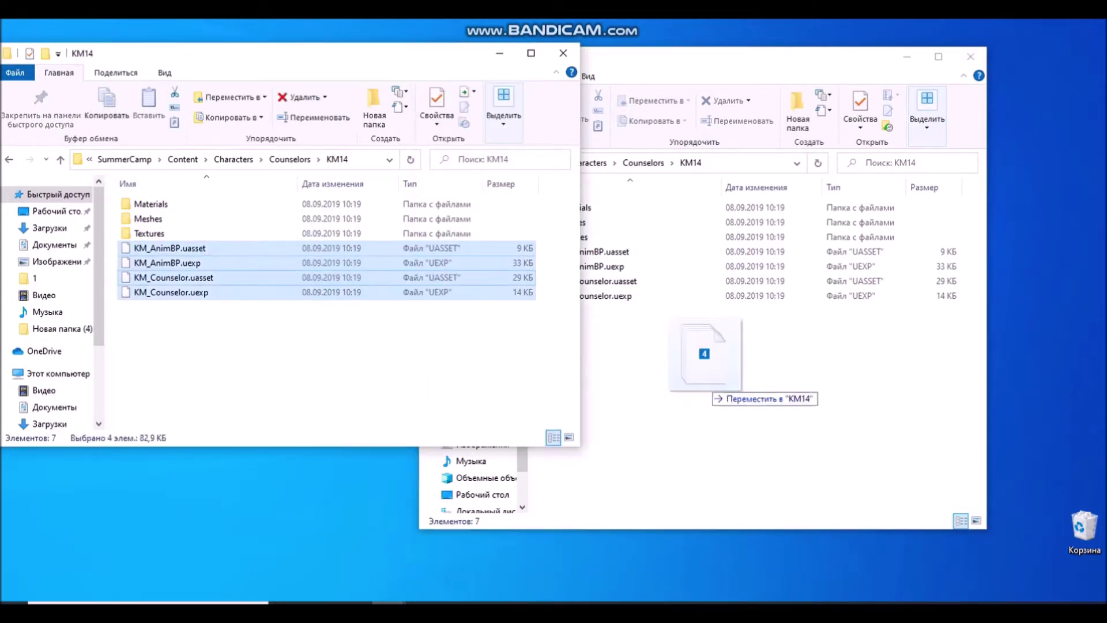
{"action": "left_click_drag", "start_coordinate": [713, 386], "coordinate": [686, 384]}
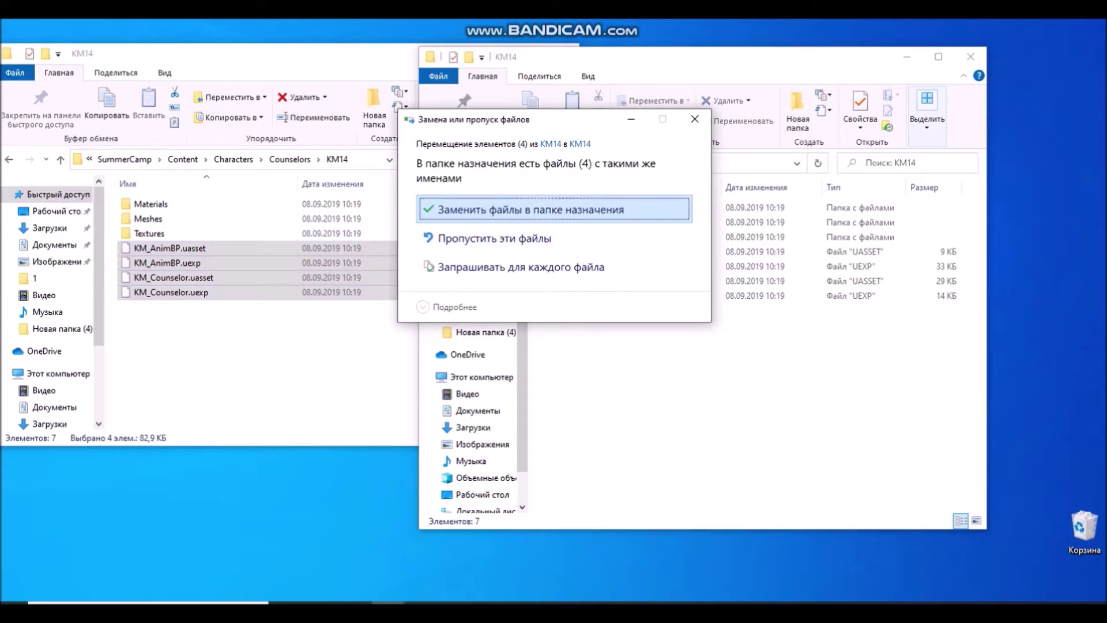
{"action": "key", "text": "Return"}
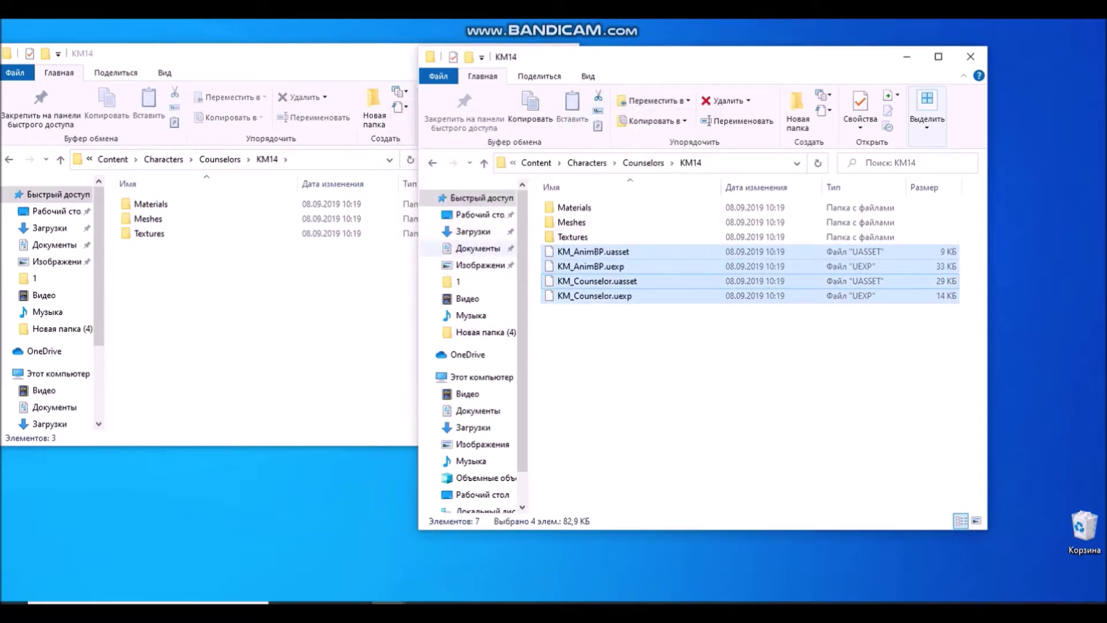
- Move the two KM_GoreCaps_Mat files from the mod's Materials folder into the game's KM14\Materials folder, replacing the existing ones
{"action": "double_click", "coordinate": [571, 207]}
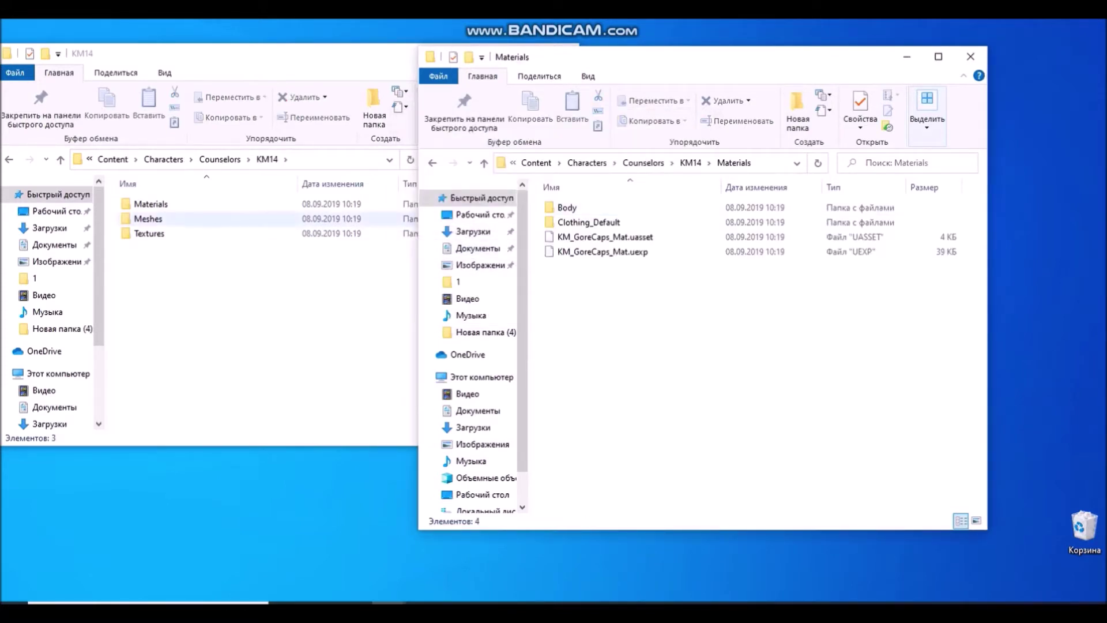
{"action": "left_click", "coordinate": [151, 204]}
{"action": "double_click", "coordinate": [151, 204]}
{"action": "left_click_drag", "start_coordinate": [220, 281], "coordinate": [755, 372]}
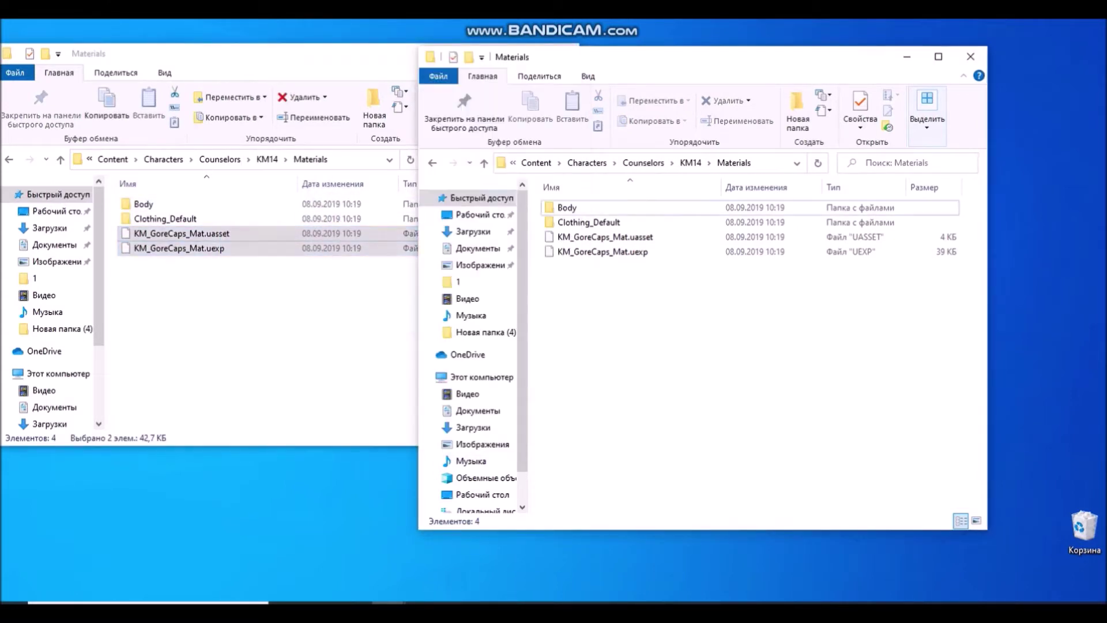
{"action": "left_click", "coordinate": [531, 210]}
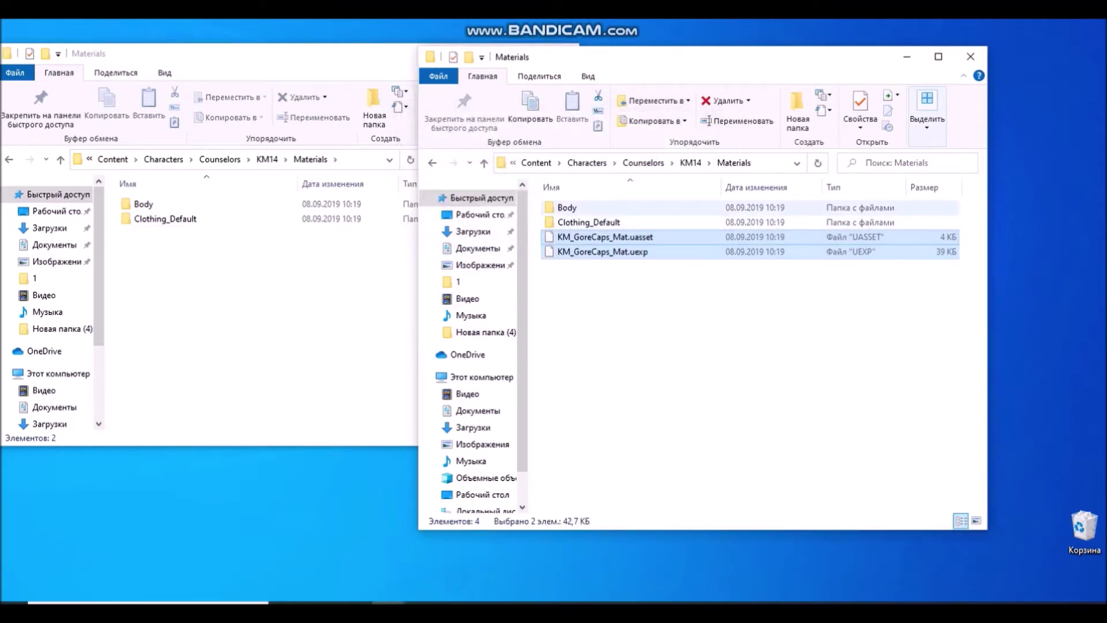
- Move all files from the mod's Materials\Body folder into the game's Materials\Body folder, replacing the existing ones
{"action": "double_click", "coordinate": [567, 207]}
{"action": "left_click", "coordinate": [143, 204]}
{"action": "double_click", "coordinate": [143, 204]}
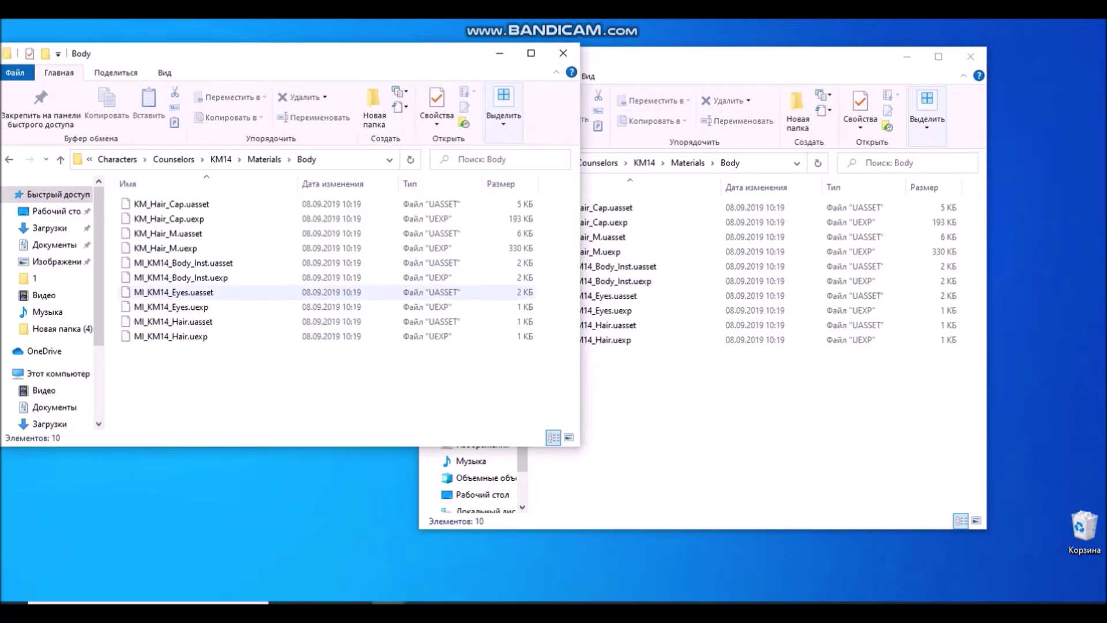
{"action": "left_click_drag", "start_coordinate": [225, 379], "coordinate": [254, 203]}
{"action": "left_click_drag", "start_coordinate": [375, 238], "coordinate": [721, 393]}
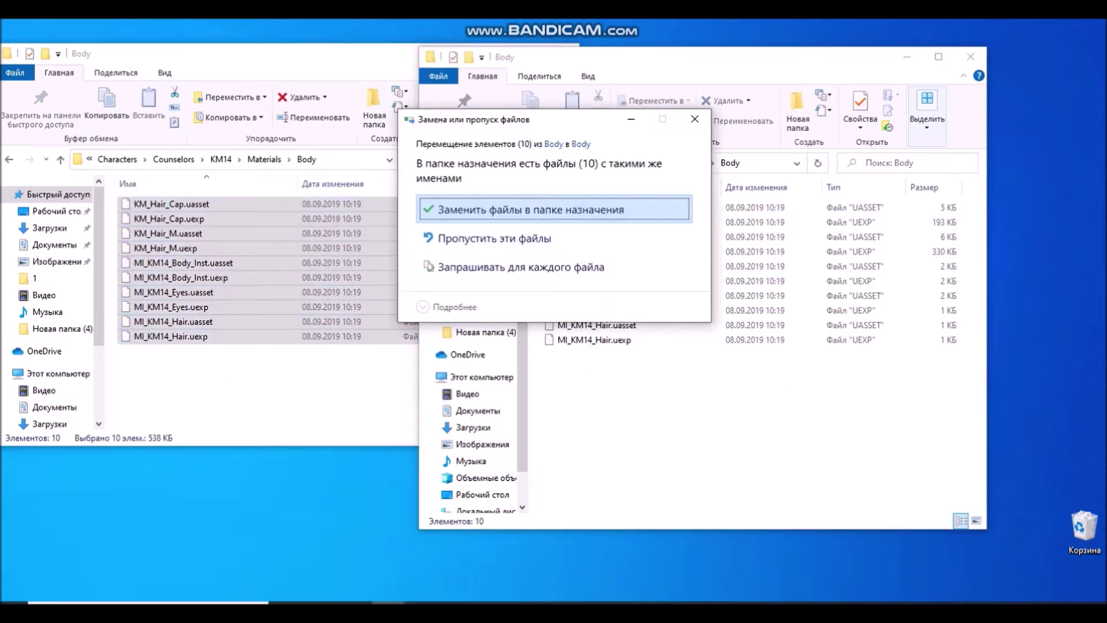
{"action": "left_click", "coordinate": [588, 210]}
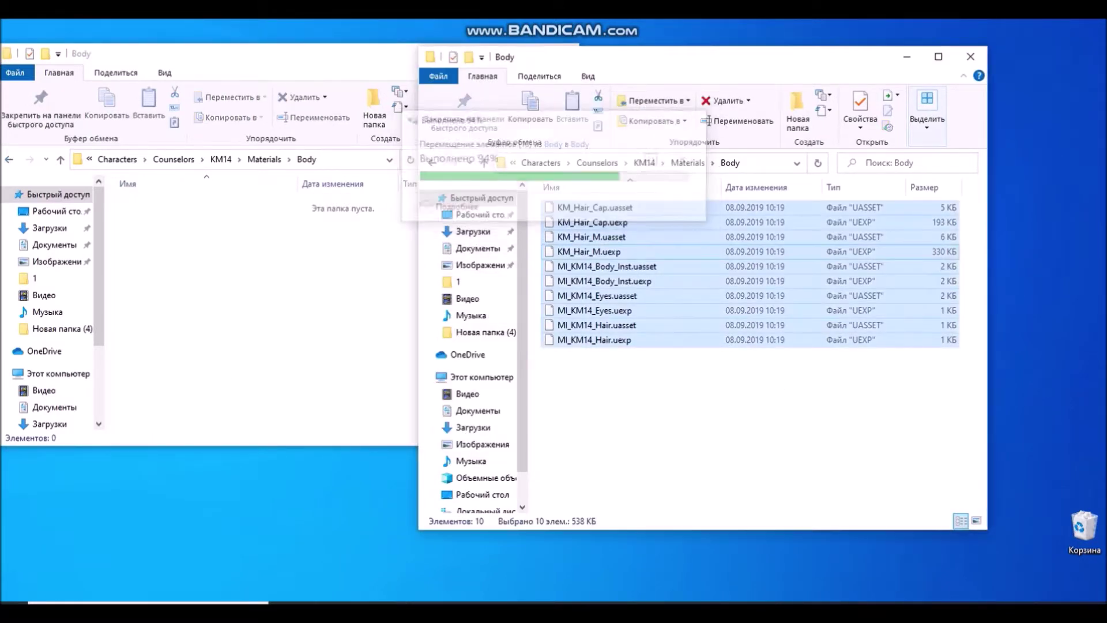
- Move the two MI_KM14_DefaultClothing files into the game's Materials\Clothing_Default folder, replacing the existing ones
{"action": "left_click", "coordinate": [8, 160]}
{"action": "left_click", "coordinate": [715, 403]}
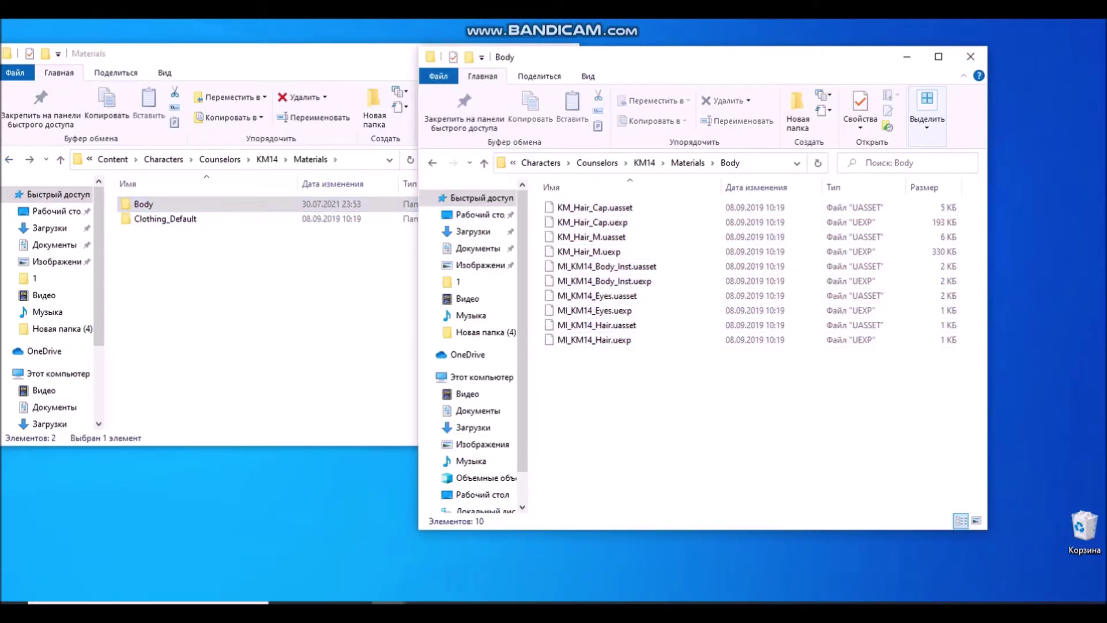
{"action": "left_click", "coordinate": [433, 163]}
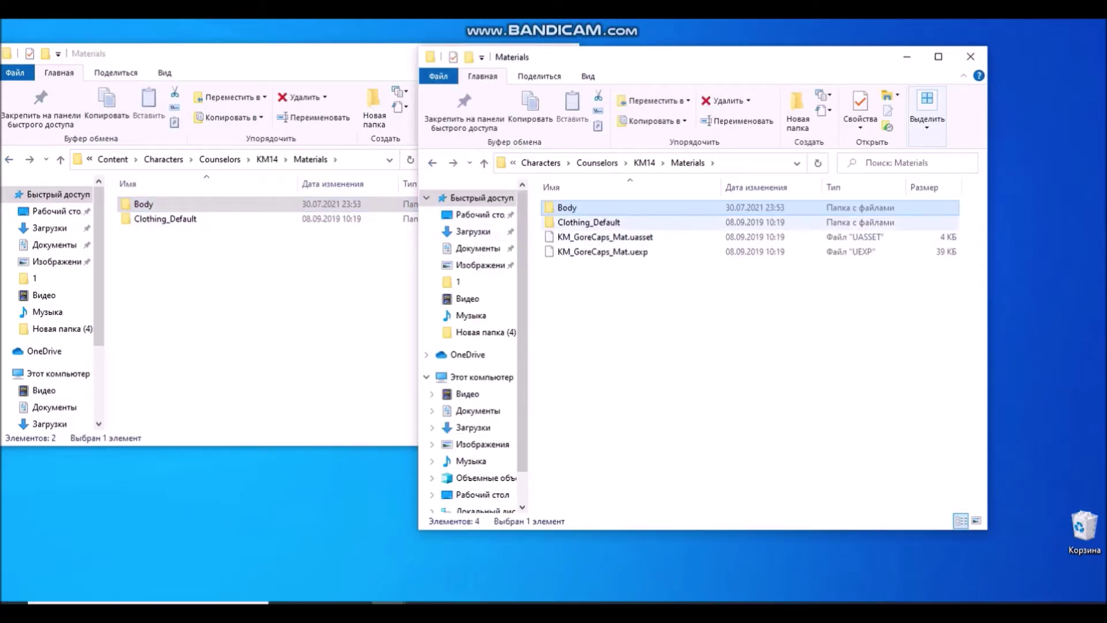
{"action": "key", "text": "Down"}
{"action": "key", "text": "Return"}
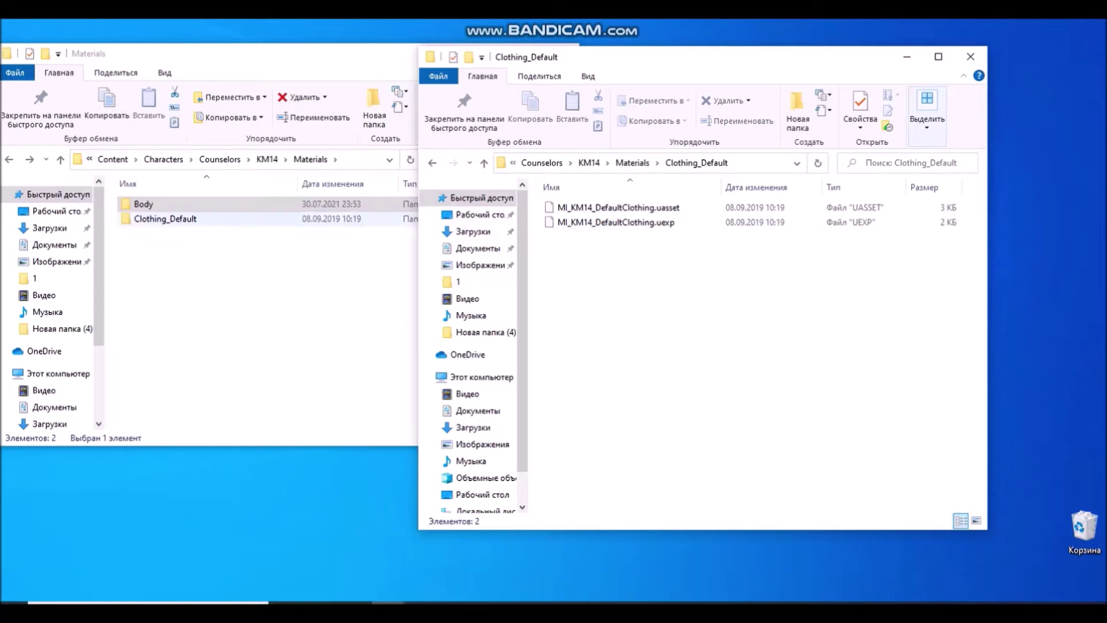
{"action": "double_click", "coordinate": [165, 219]}
{"action": "left_click_drag", "start_coordinate": [206, 291], "coordinate": [725, 324]}
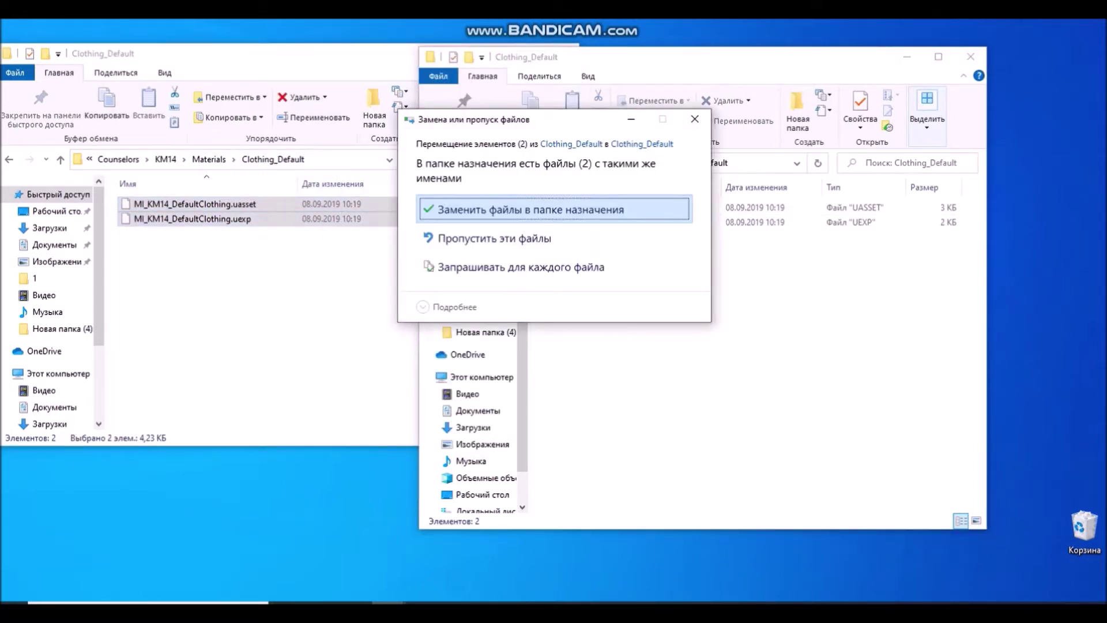
{"action": "key", "text": "Return"}
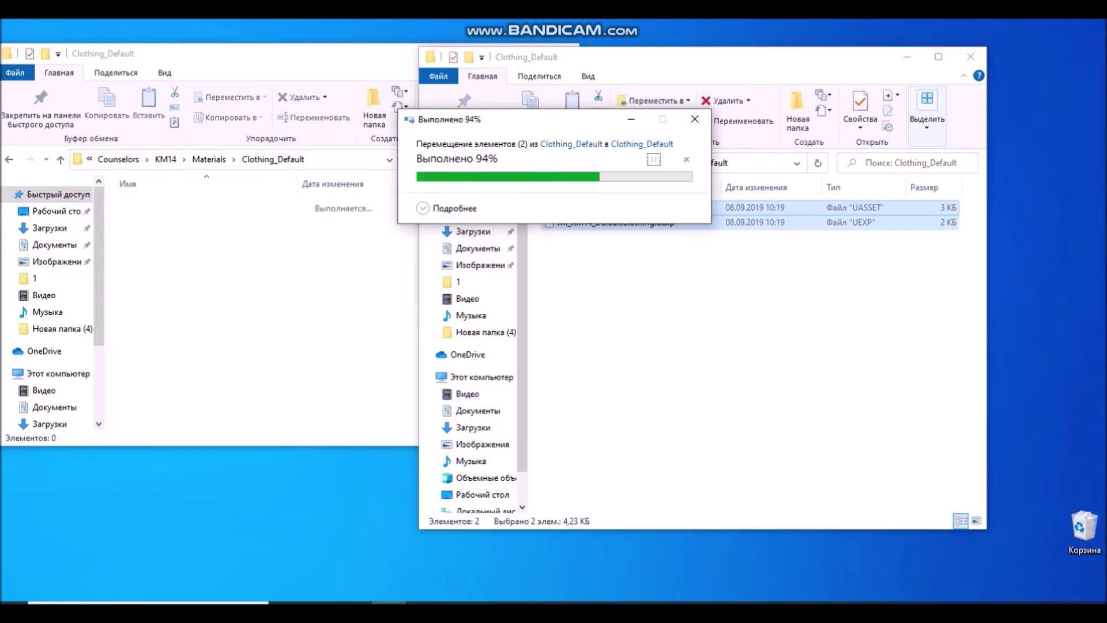
- Check the mod's Body and Clothing_Default folders for leftover files and return to its KM14 folder
{"action": "left_click", "coordinate": [9, 159]}
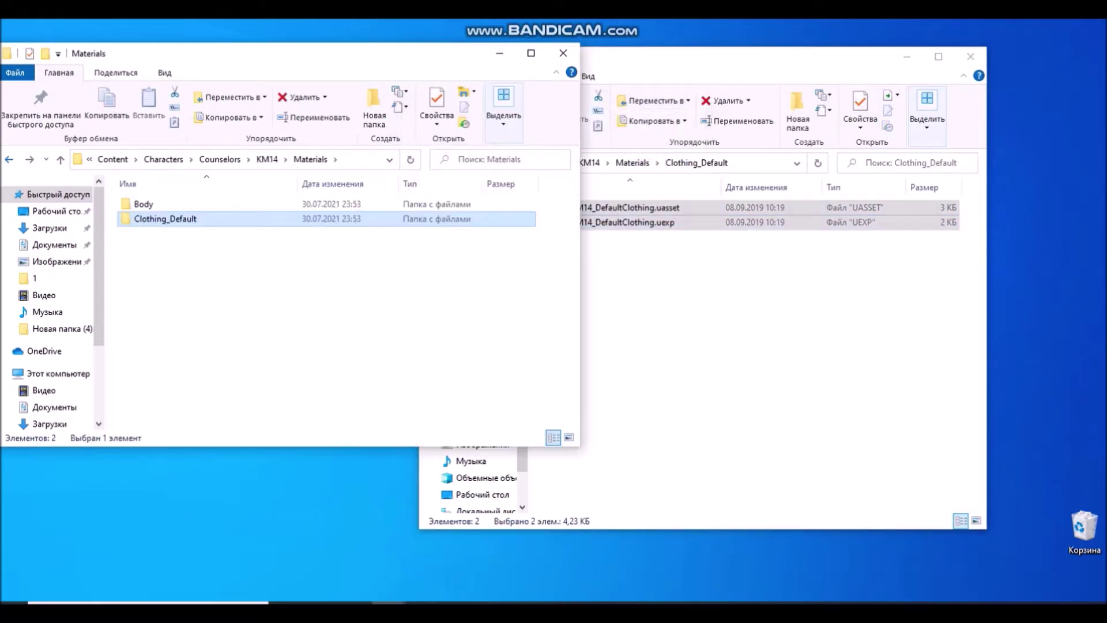
{"action": "key", "text": "alt+Left"}
{"action": "key", "text": "Return"}
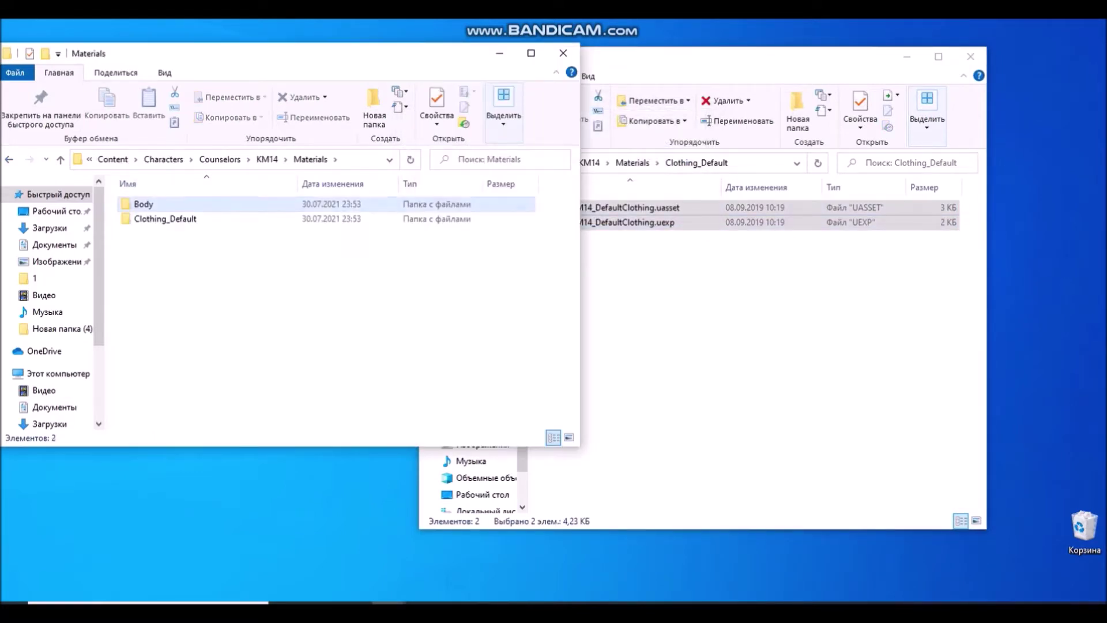
{"action": "key", "text": "Return"}
{"action": "key", "text": "alt+Left"}
{"action": "key", "text": "Down"}
{"action": "key", "text": "Return"}
{"action": "key", "text": "alt+Left"}
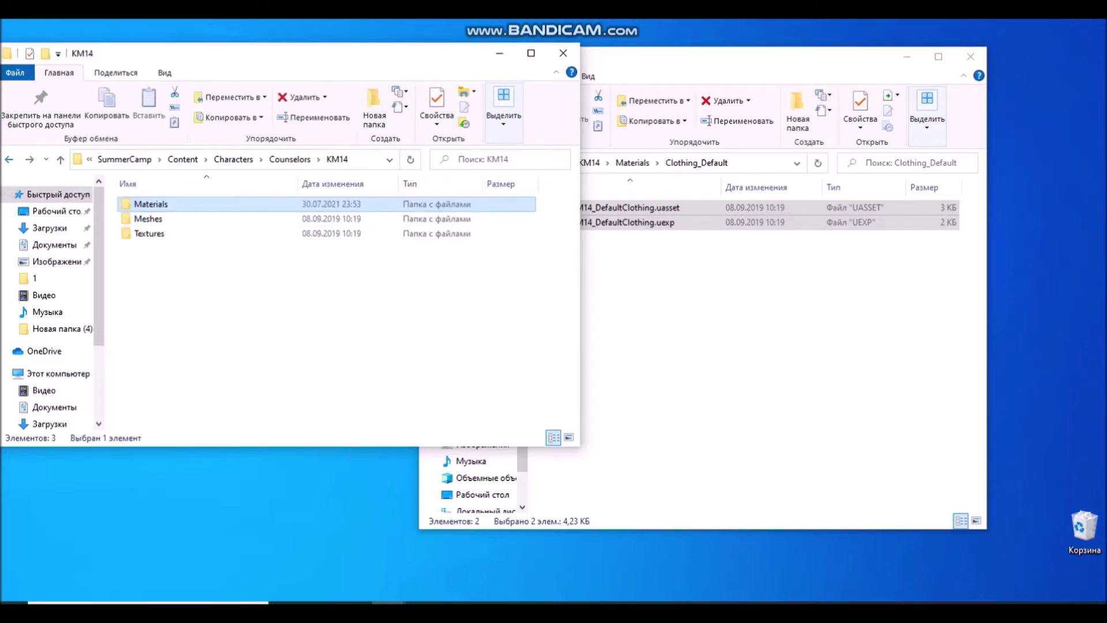
- Delete the emptied Materials folder from the mod's KM14 folder and return to KM14 in the game's directory
{"action": "key", "text": "shift+F10"}
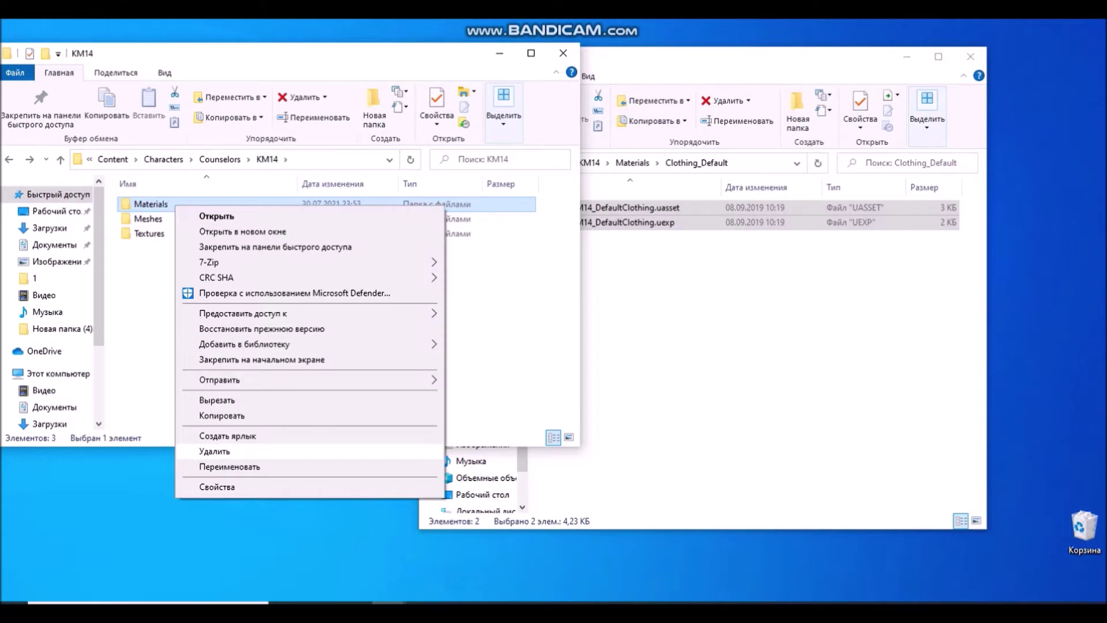
{"action": "key", "text": "Return"}
{"action": "key", "text": "alt+Tab"}
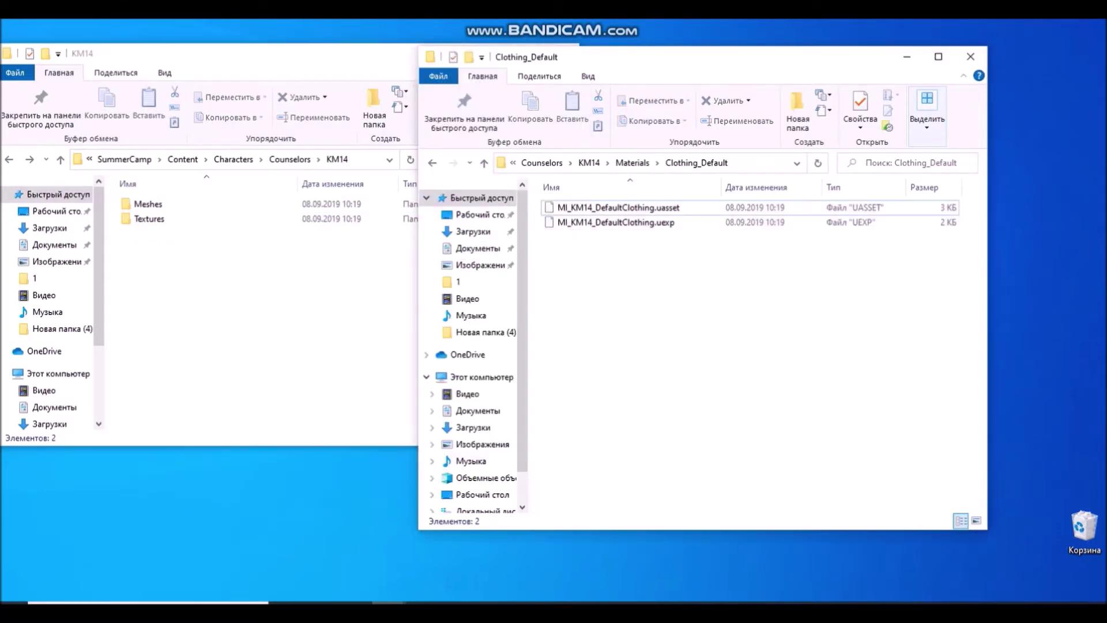
{"action": "key", "text": "alt+Left"}
{"action": "key", "text": "alt+Left"}
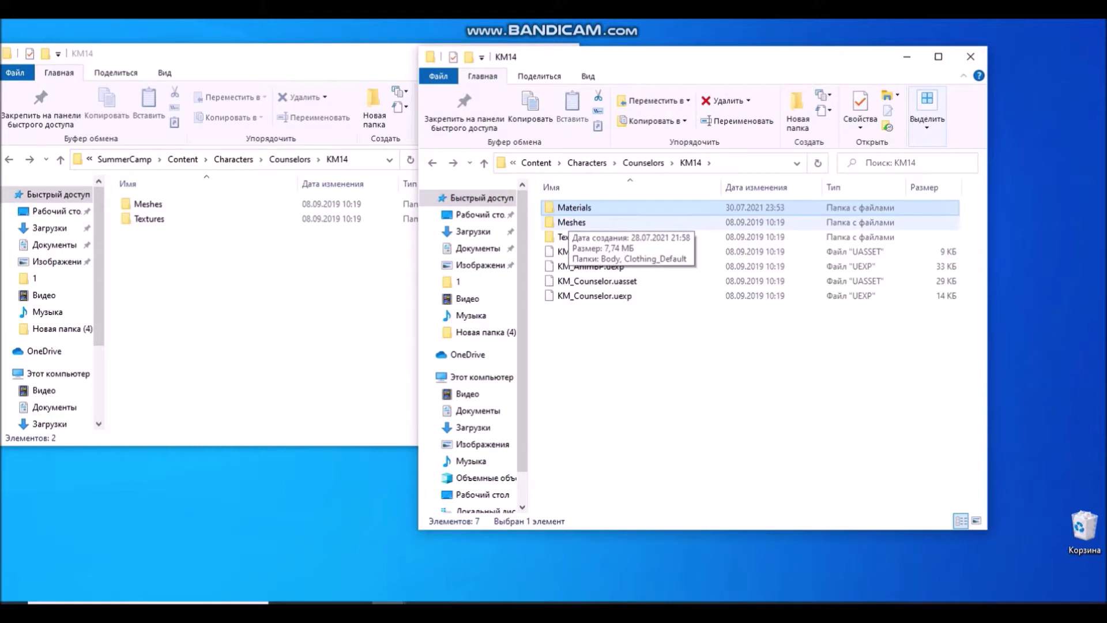
- Move all files from the mod's Meshes\Body folder into the game's KM14\Meshes\Body folder, replacing the existing ones
{"action": "double_click", "coordinate": [570, 223]}
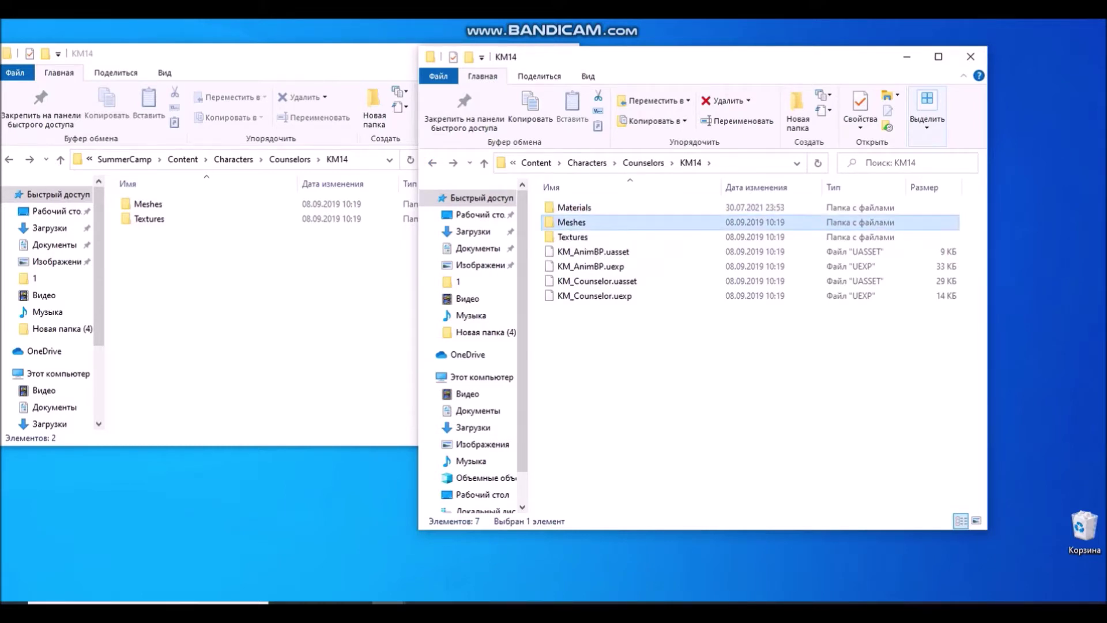
{"action": "double_click", "coordinate": [149, 205]}
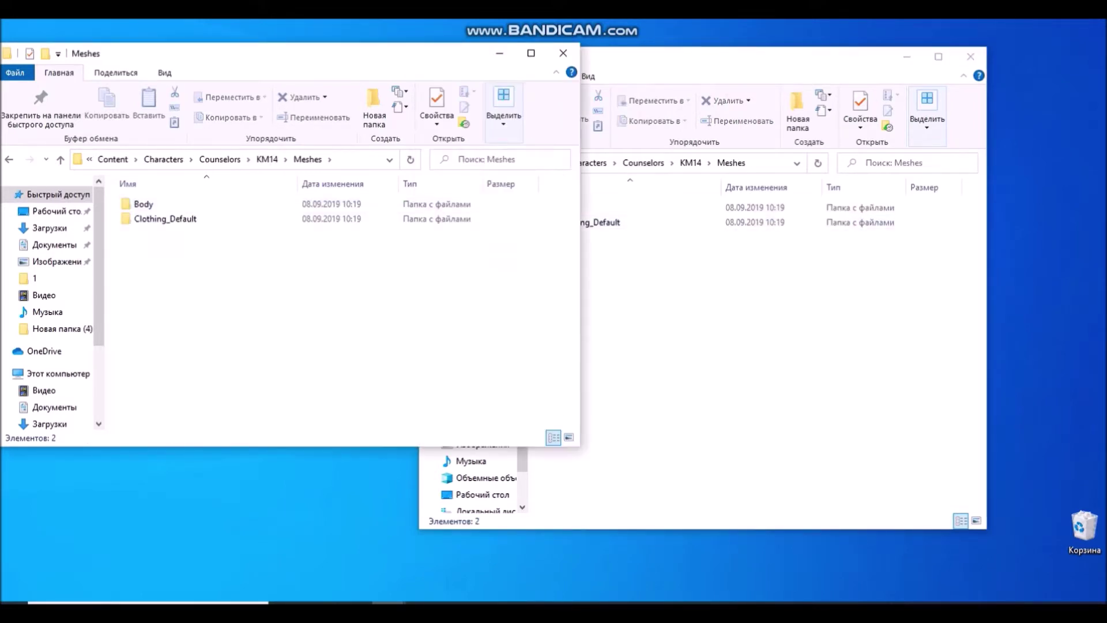
{"action": "left_click", "coordinate": [663, 276]}
{"action": "left_click", "coordinate": [567, 208]}
{"action": "double_click", "coordinate": [568, 208]}
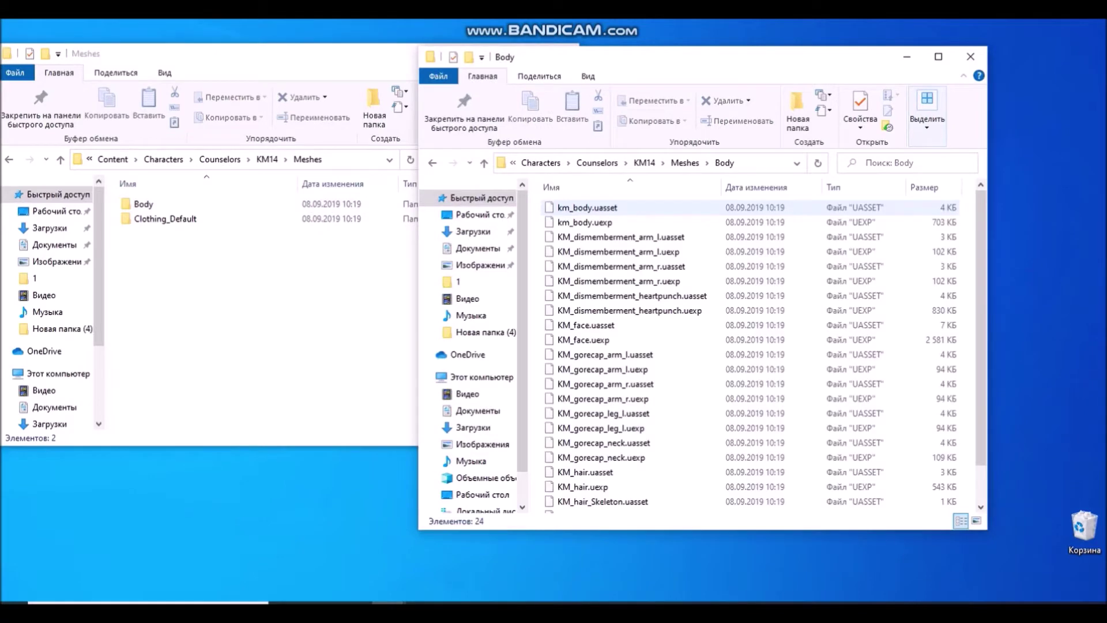
{"action": "double_click", "coordinate": [149, 204]}
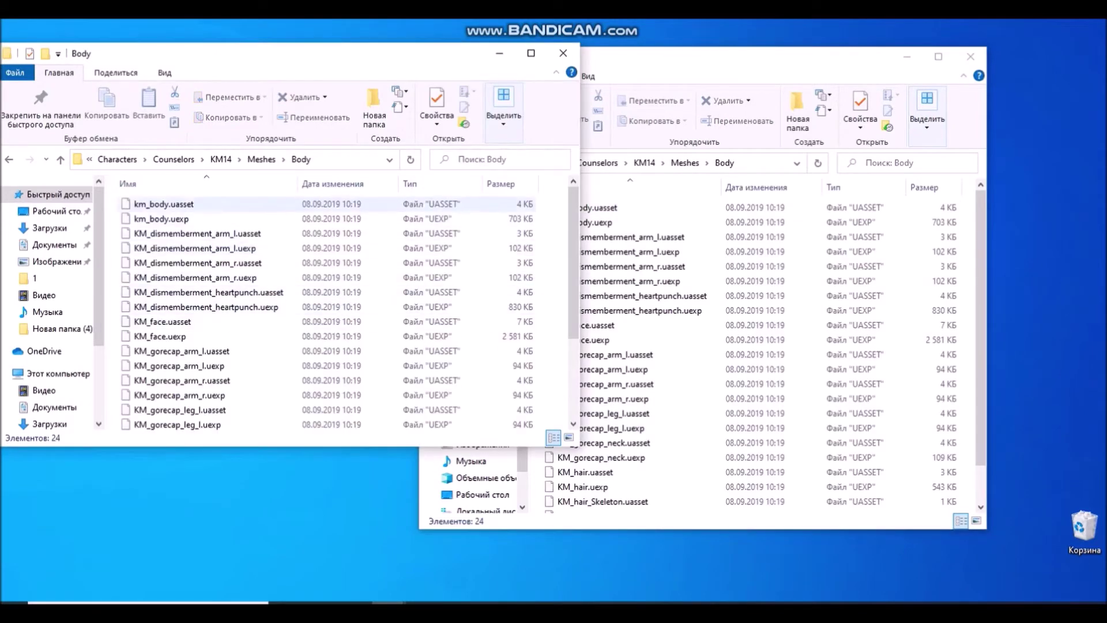
{"action": "left_click_drag", "start_coordinate": [113, 198], "coordinate": [218, 431]}
{"action": "left_click_drag", "start_coordinate": [307, 377], "coordinate": [819, 385]}
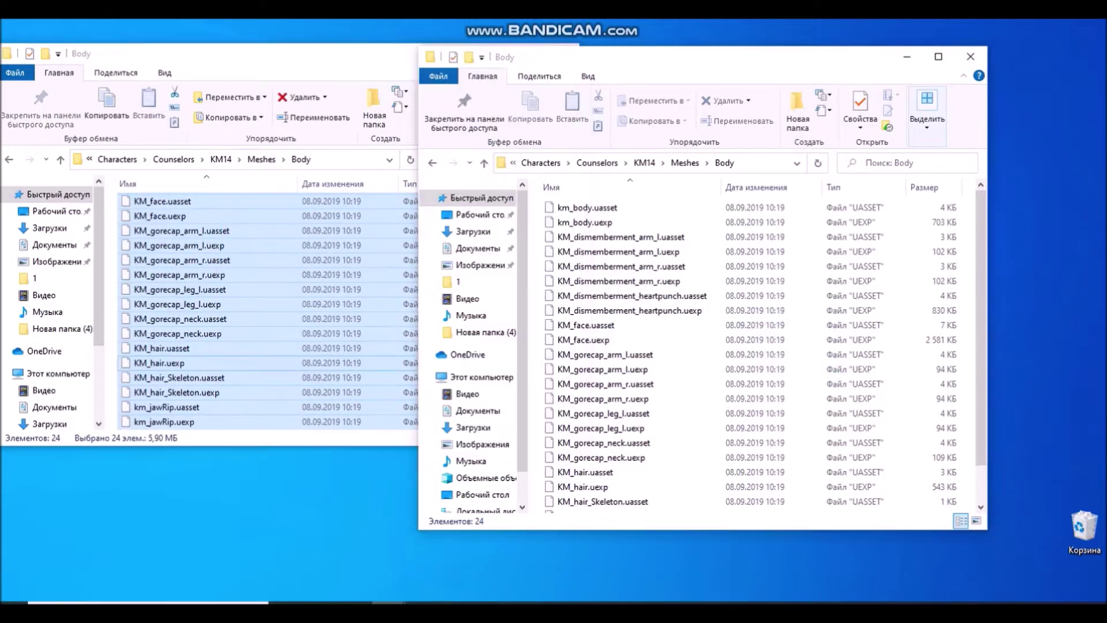
{"action": "left_click", "coordinate": [554, 209]}
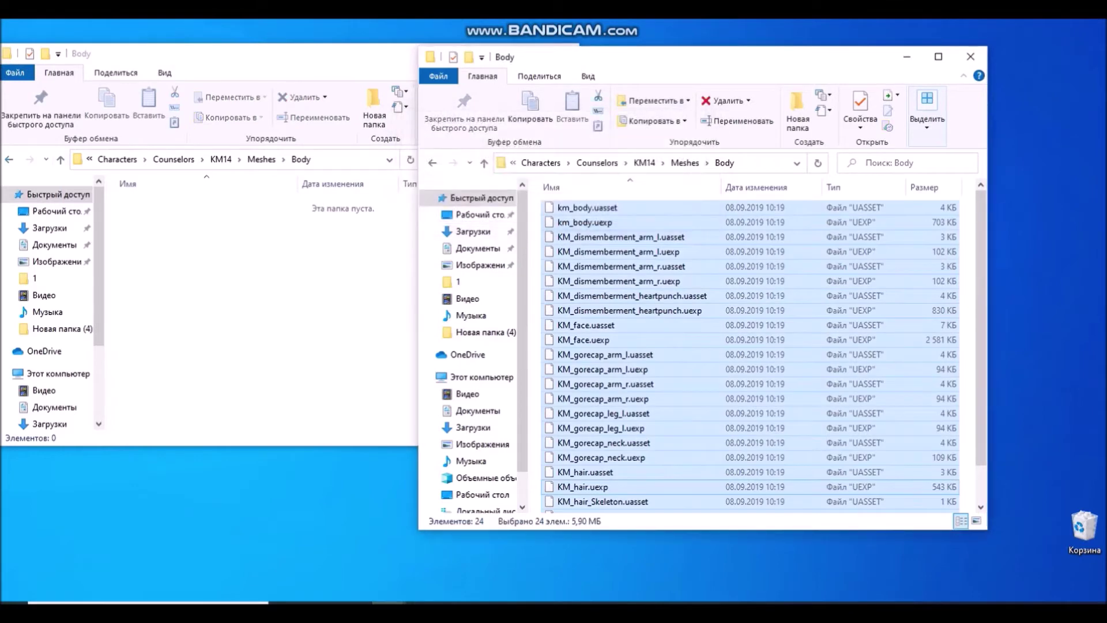
- Move all km_clothing_default files from the mod's Meshes\Clothing_Default folder into the game's matching folder, replacing the existing ones
{"action": "left_click", "coordinate": [312, 300]}
{"action": "left_click", "coordinate": [9, 159]}
{"action": "left_click", "coordinate": [669, 326]}
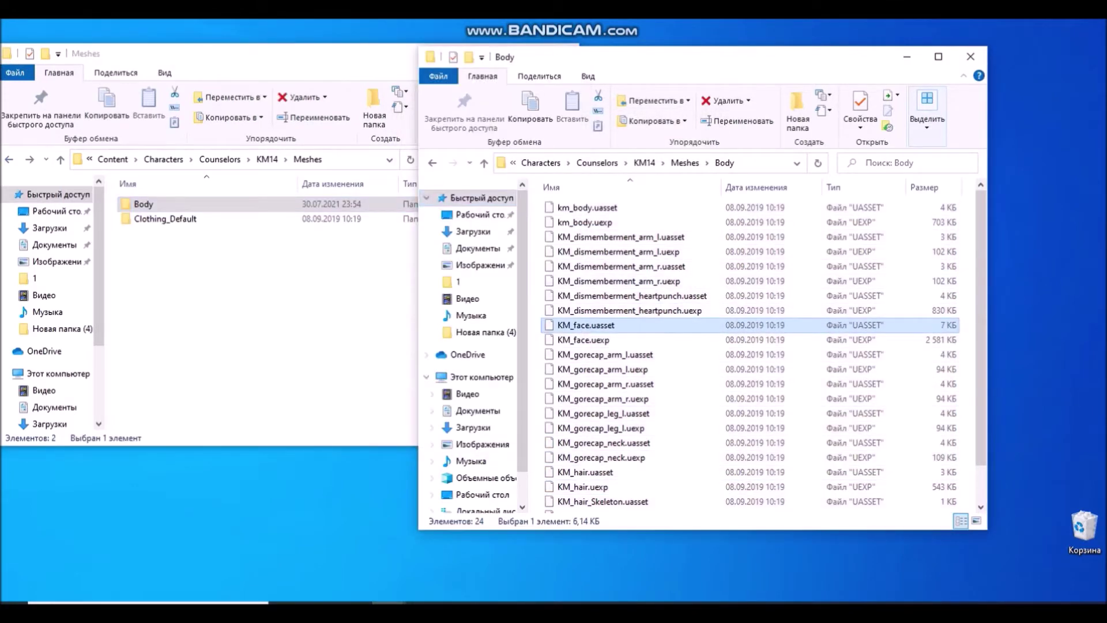
{"action": "key", "text": "BackSpace"}
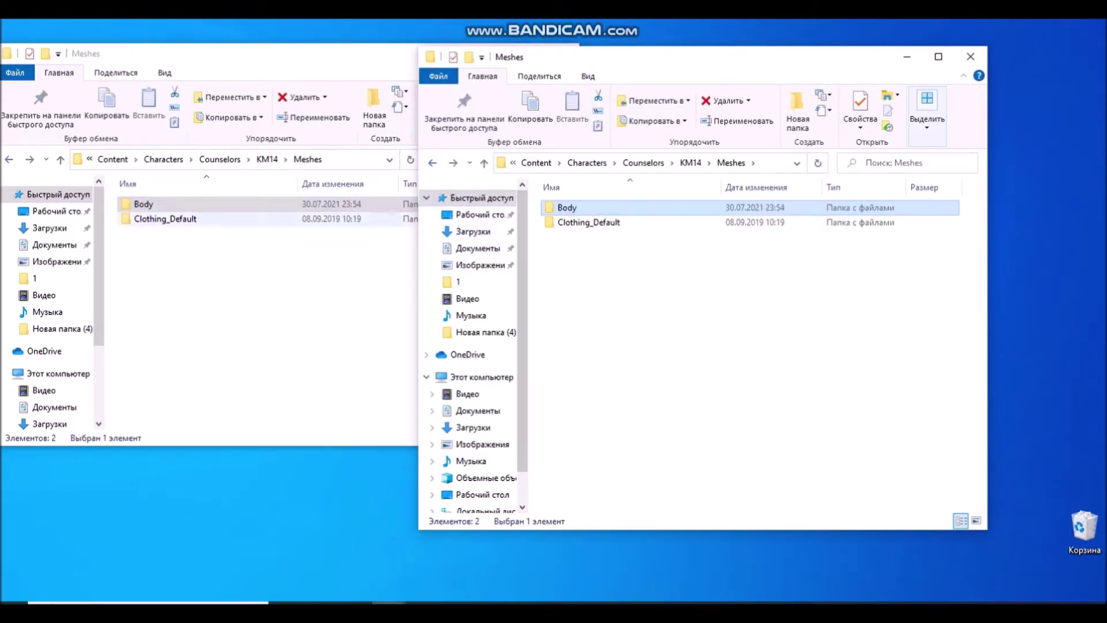
{"action": "double_click", "coordinate": [165, 219]}
{"action": "left_click", "coordinate": [669, 326]}
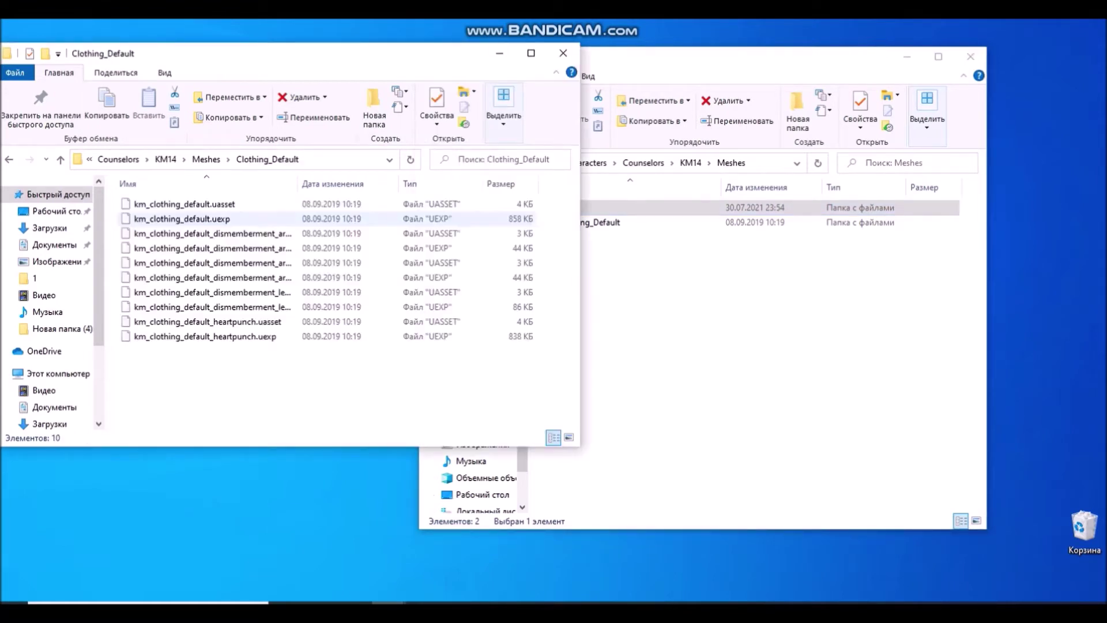
{"action": "double_click", "coordinate": [589, 223]}
{"action": "left_click_drag", "start_coordinate": [240, 384], "coordinate": [652, 370]}
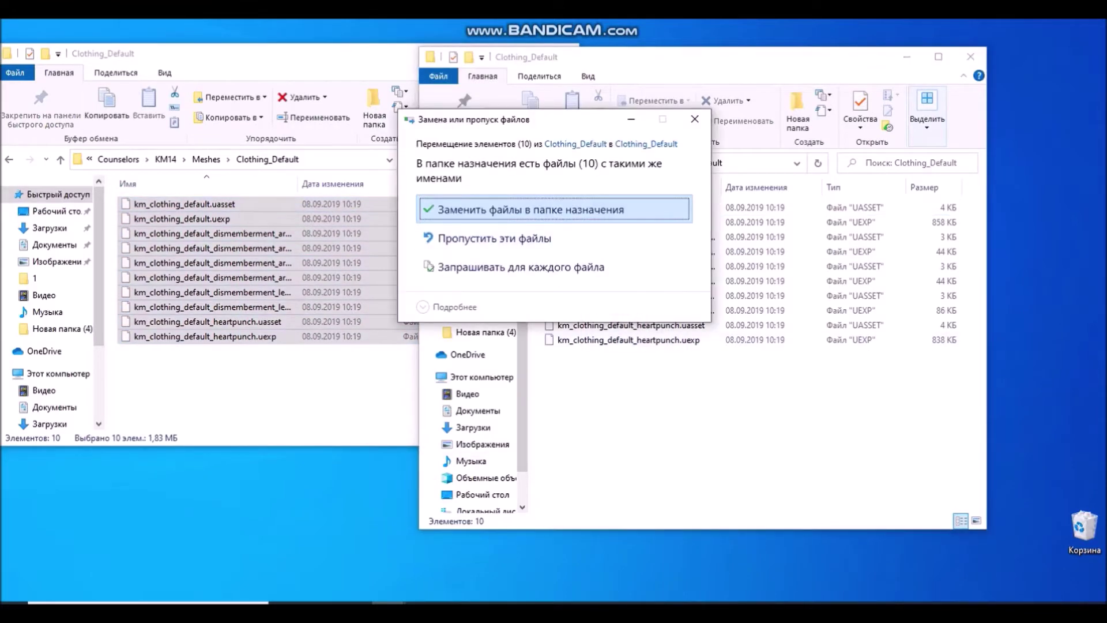
{"action": "key", "text": "Return"}
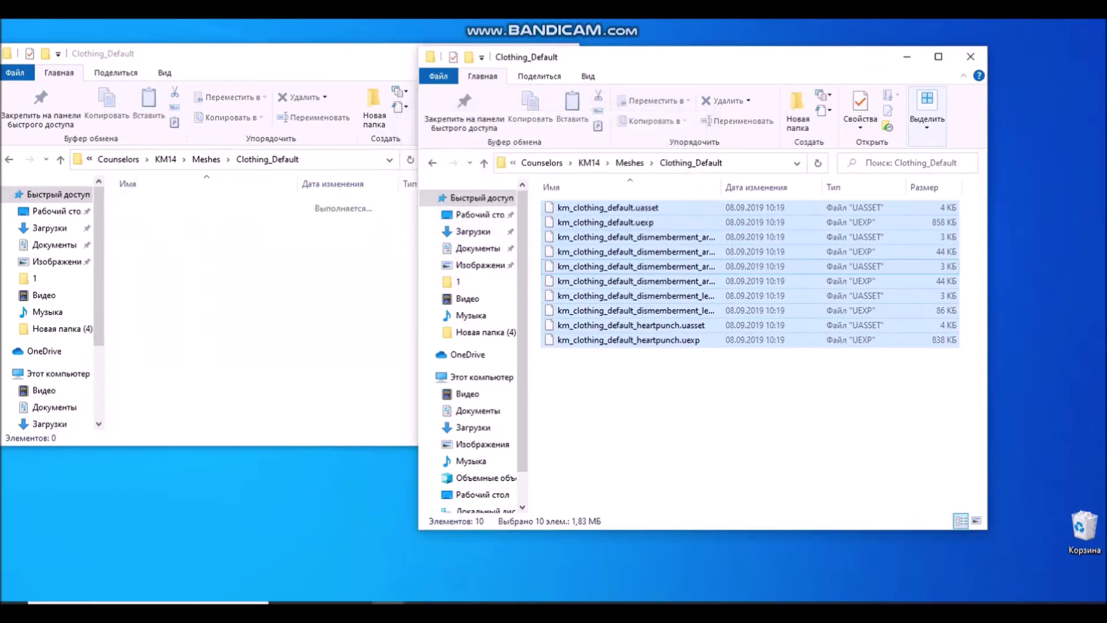
- Check the mod's Meshes\Body folder for leftover files and delete the Meshes folder from the mod's KM14 folder
{"action": "left_click", "coordinate": [9, 159]}
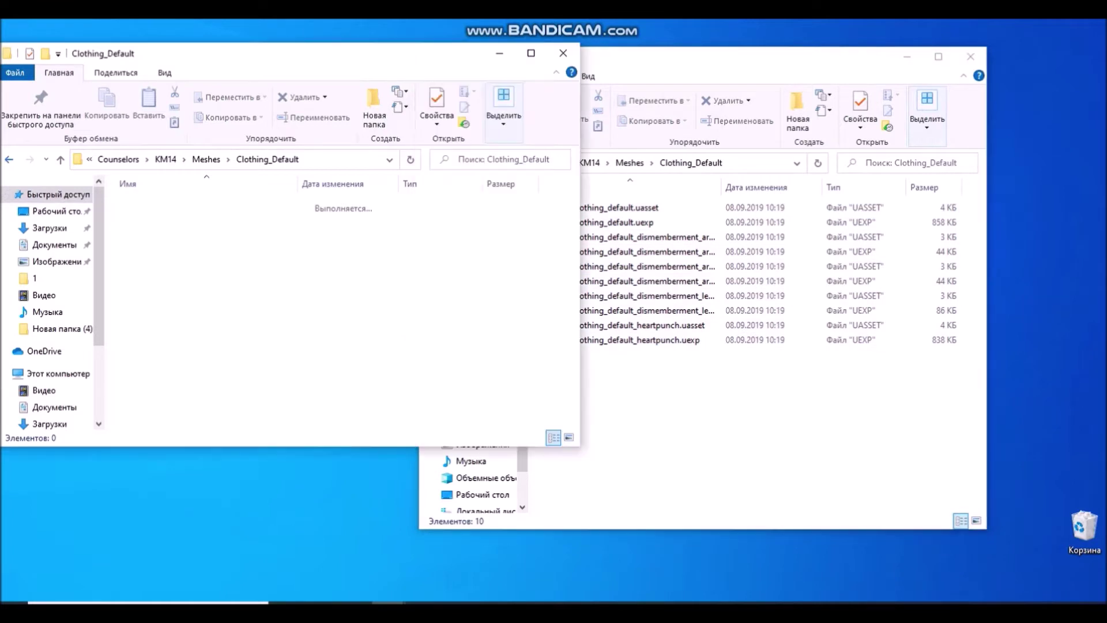
{"action": "double_click", "coordinate": [143, 205]}
{"action": "key", "text": "alt+Up"}
{"action": "key", "text": "alt+Up"}
{"action": "key", "text": "Menu"}
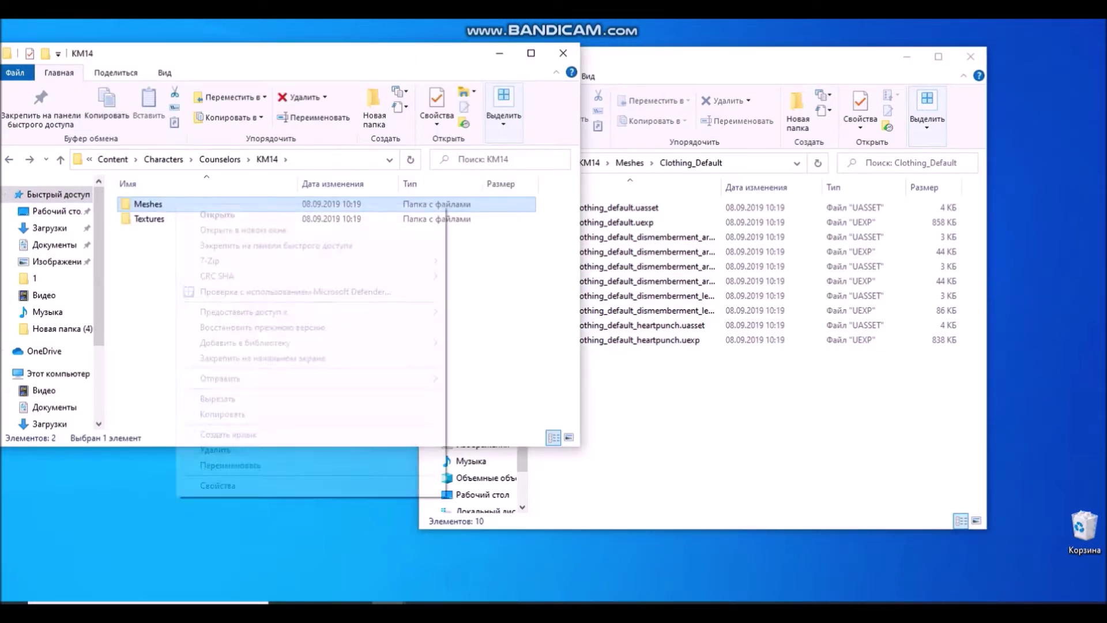
{"action": "left_click", "coordinate": [216, 451]}
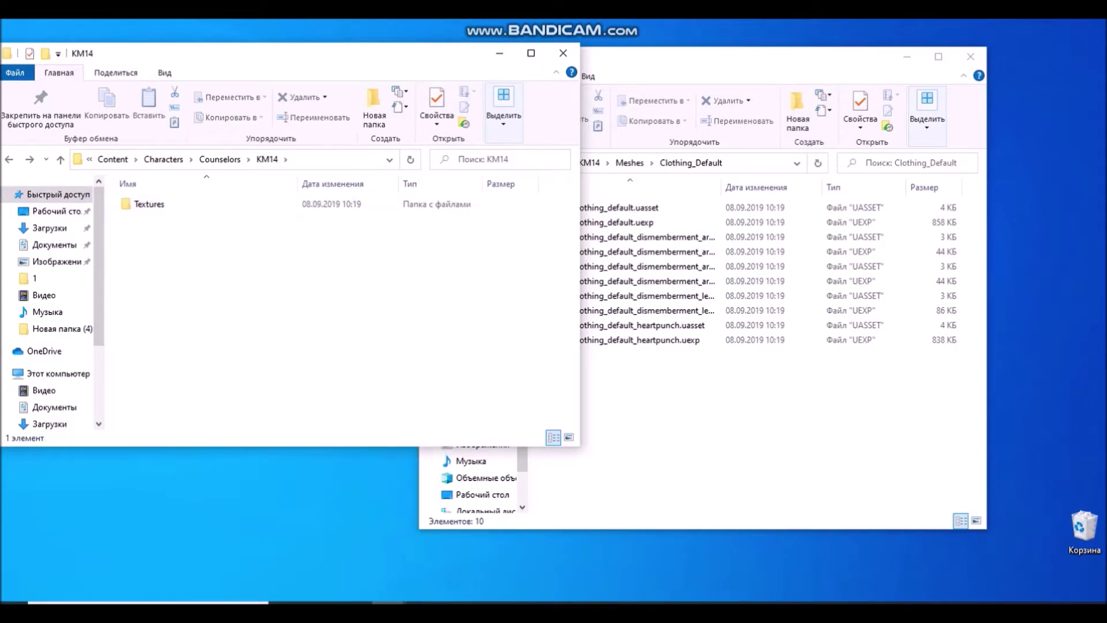
- Open the KM14\Textures folder in both the game's directory and the mod's directory
{"action": "key", "text": "alt+Tab"}
{"action": "key", "text": "alt+Up"}
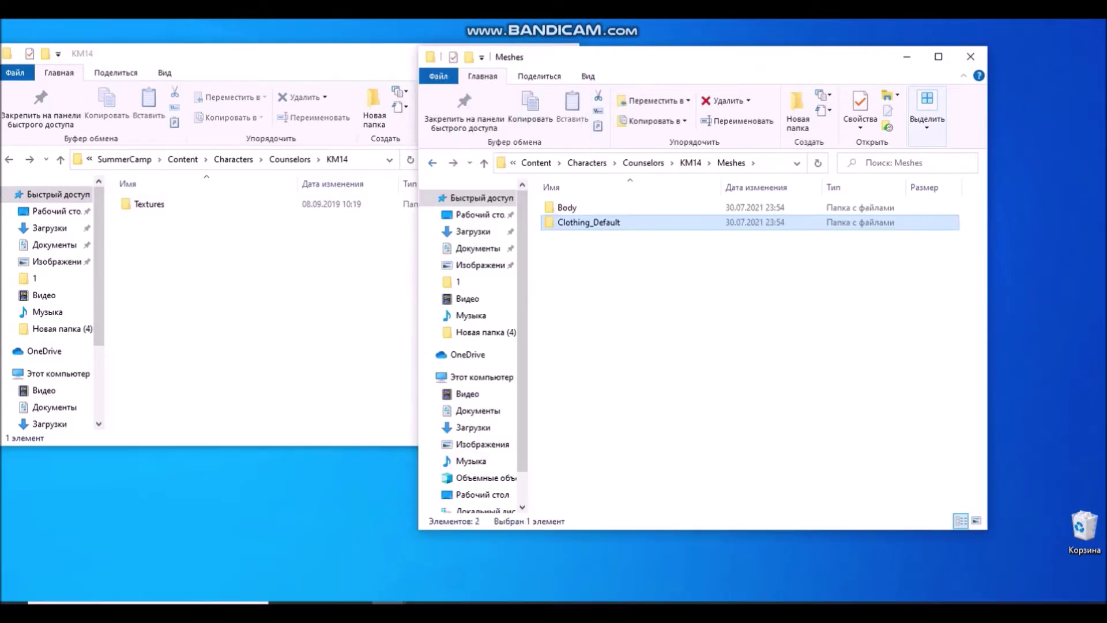
{"action": "key", "text": "alt+Up"}
{"action": "key", "text": "Down"}
{"action": "key", "text": "Return"}
{"action": "key", "text": "alt+Tab"}
{"action": "key", "text": "Return"}
{"action": "key", "text": "alt+Tab"}
{"action": "key", "text": "Down"}
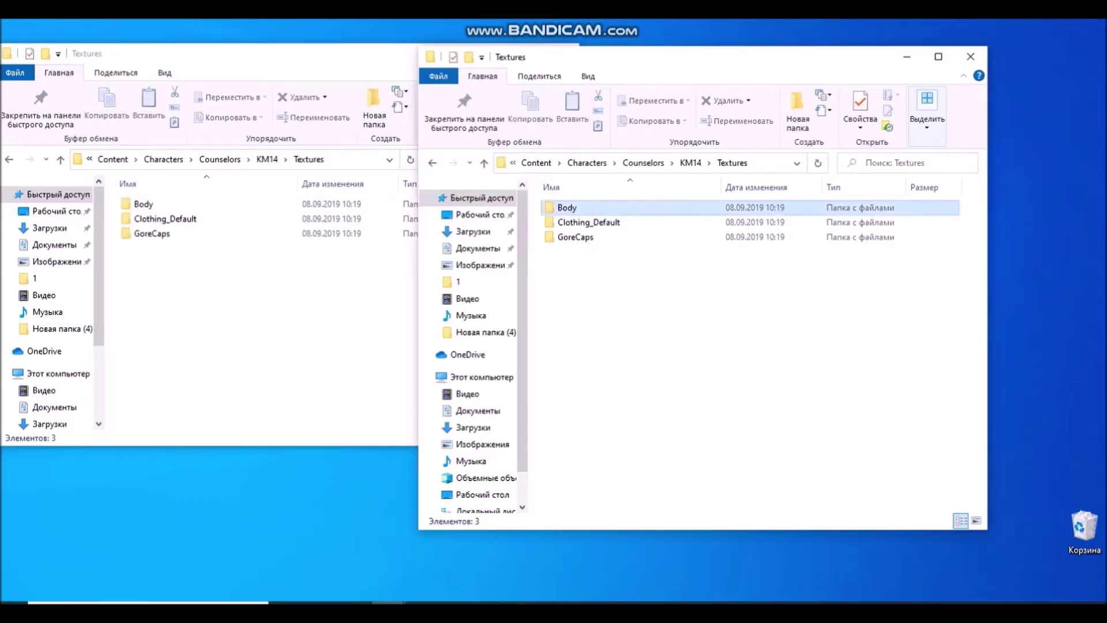
- Move all files from the mod's Textures\Body folder into the game's Textures\Body folder, replacing the existing ones
{"action": "key", "text": "Return"}
{"action": "key", "text": "alt+Tab"}
{"action": "key", "text": "Return"}
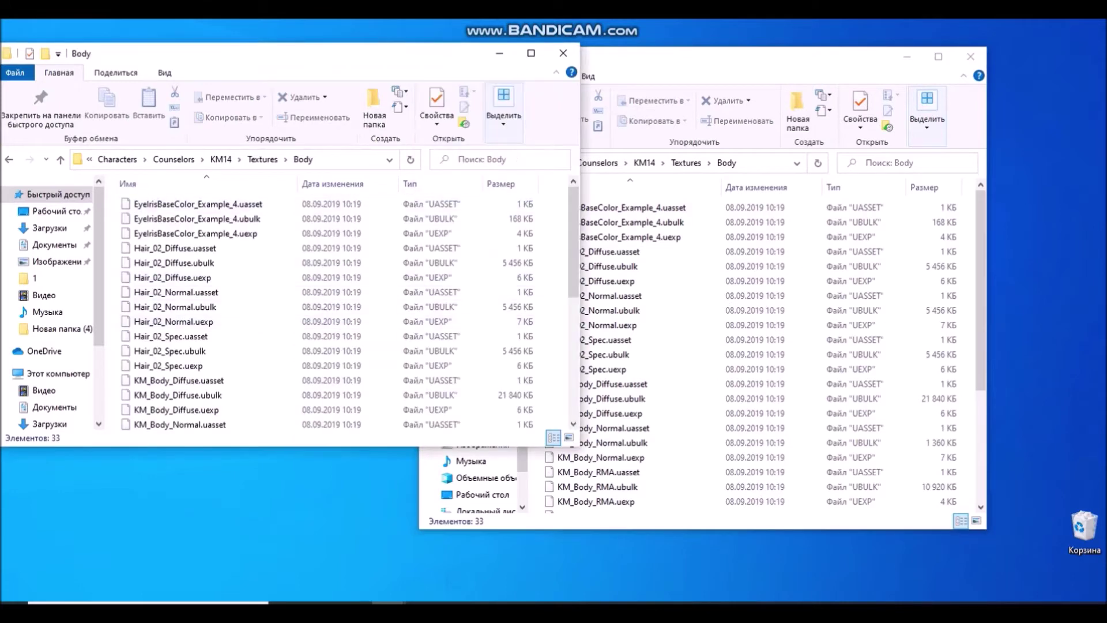
{"action": "key", "text": "shift+Down"}
{"action": "key", "text": "shift+Down"}
{"action": "key", "text": "shift+Down"}
{"action": "key", "text": "shift+Down"}
{"action": "key", "text": "shift+Down"}
{"action": "key", "text": "shift+Down"}
{"action": "key", "text": "shift+Down"}
{"action": "key", "text": "shift+Down"}
{"action": "key", "text": "shift+Down"}
{"action": "key", "text": "shift+Down"}
{"action": "key", "text": "shift+Down"}
{"action": "key", "text": "shift+Down"}
{"action": "key", "text": "shift+Down"}
{"action": "key", "text": "shift+Down"}
{"action": "key", "text": "shift+Down"}
{"action": "key", "text": "shift+Down"}
{"action": "key", "text": "shift+Down"}
{"action": "key", "text": "shift+Down"}
{"action": "key", "text": "shift+Down"}
{"action": "key", "text": "shift+Down"}
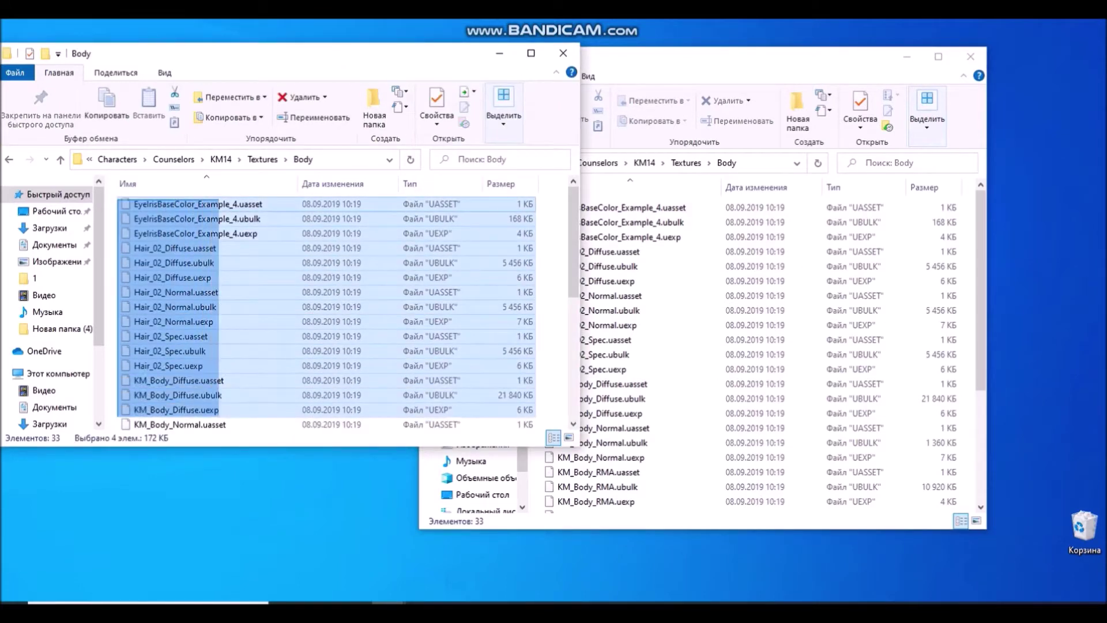
{"action": "left_click_drag", "start_coordinate": [349, 274], "coordinate": [801, 387]}
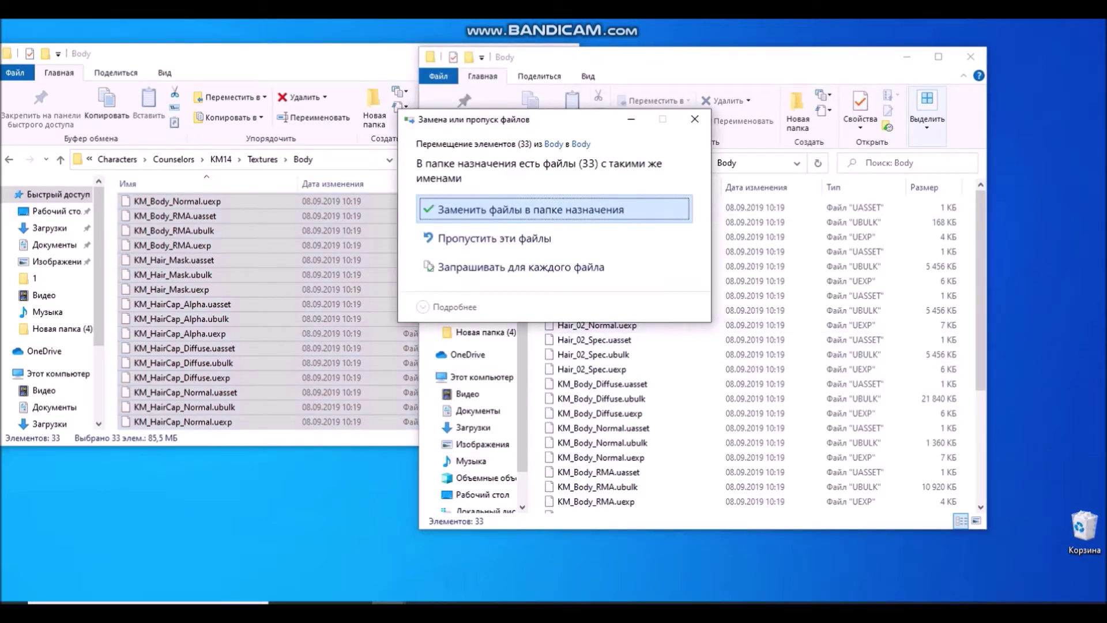
{"action": "left_click", "coordinate": [554, 210]}
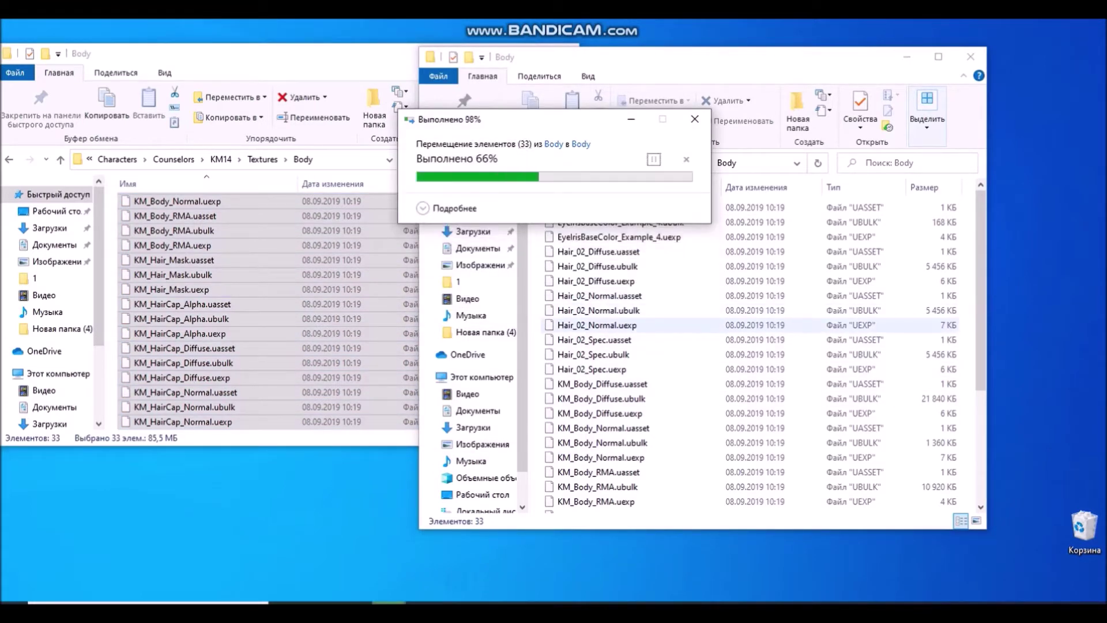
- Move all KM_Clothing_Default files from the mod's Textures\Clothing_Default folder into the game's matching folder, replacing the existing ones
{"action": "left_click", "coordinate": [9, 159]}
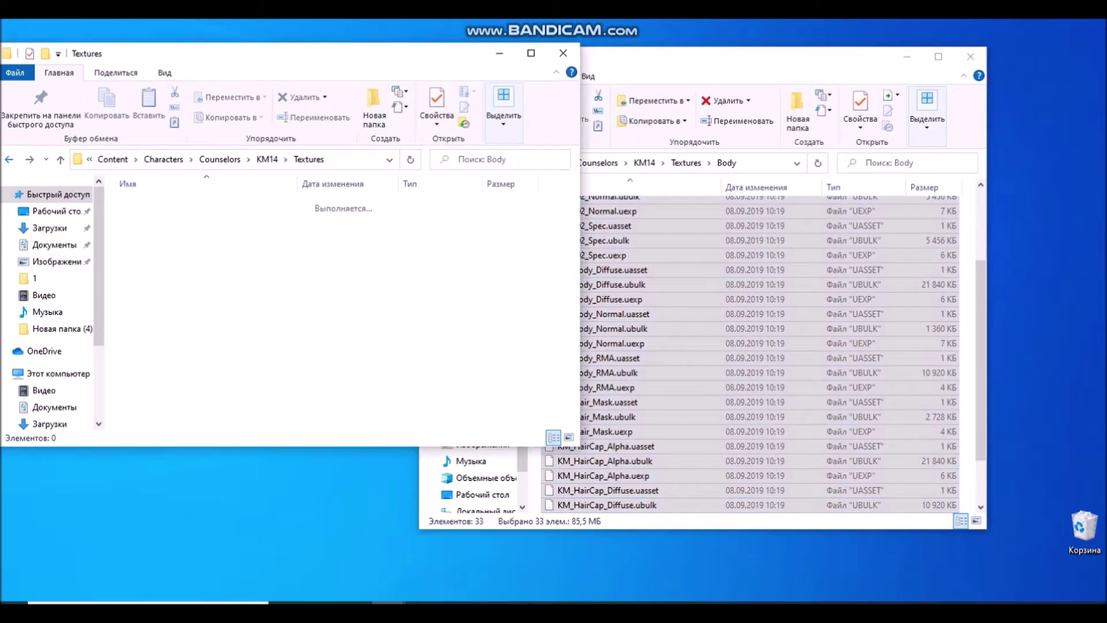
{"action": "left_click", "coordinate": [686, 329]}
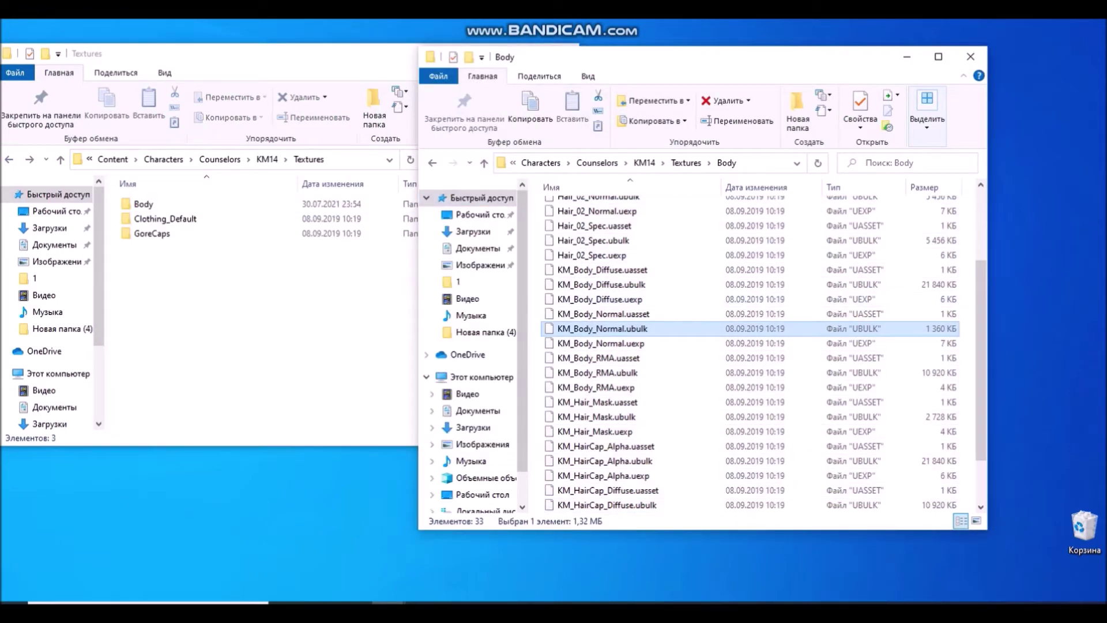
{"action": "left_click", "coordinate": [432, 163]}
{"action": "double_click", "coordinate": [617, 222]}
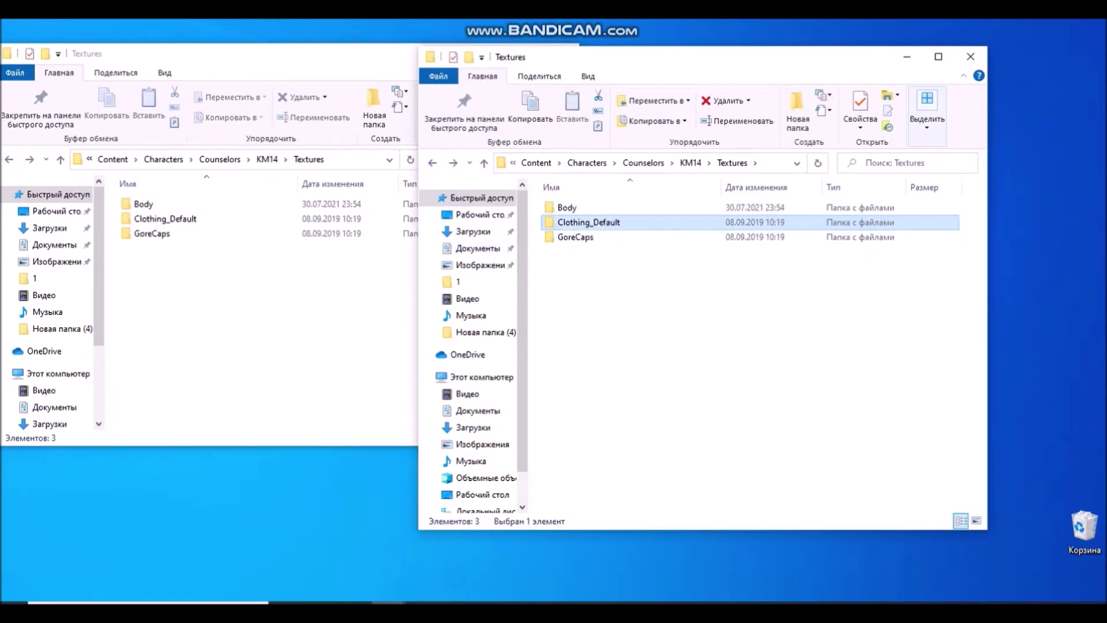
{"action": "double_click", "coordinate": [168, 219]}
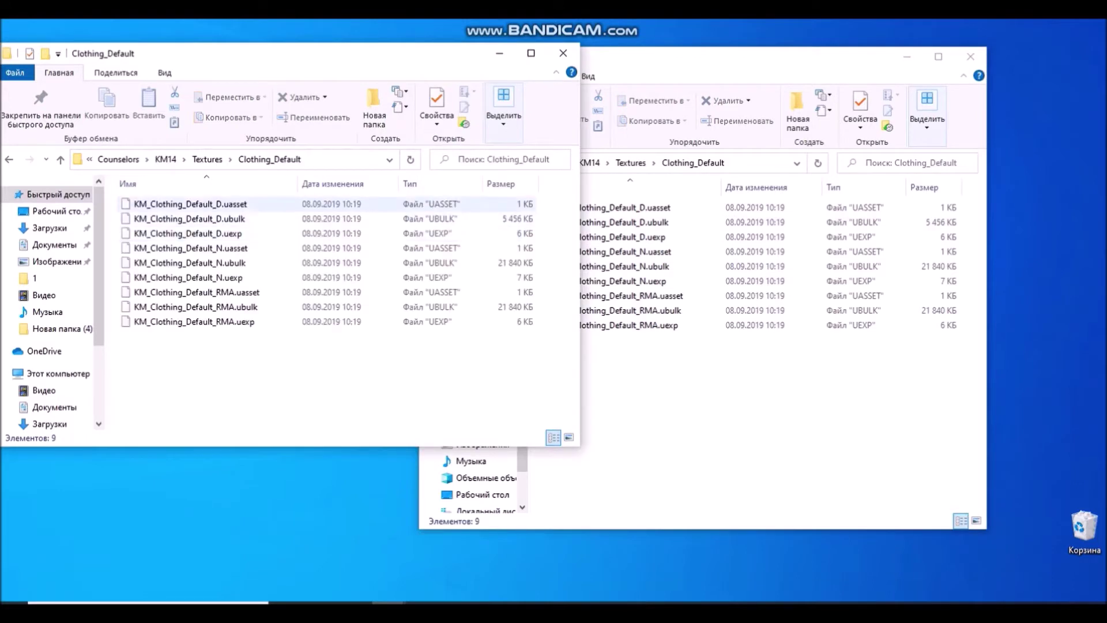
{"action": "left_click_drag", "start_coordinate": [226, 355], "coordinate": [213, 199]}
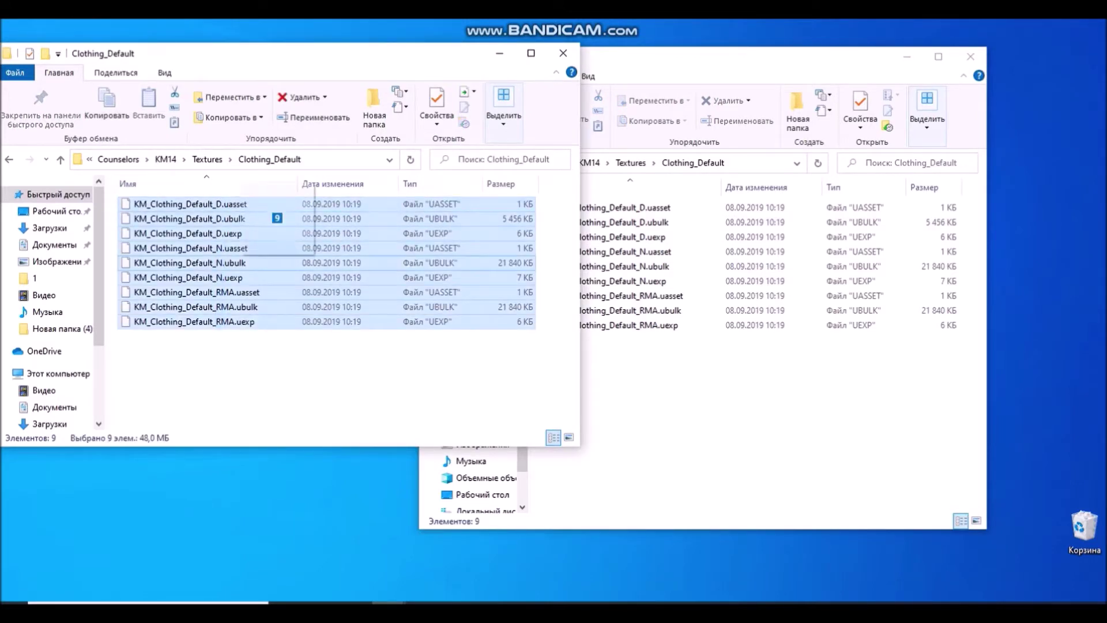
{"action": "left_click_drag", "start_coordinate": [793, 418], "coordinate": [793, 418]}
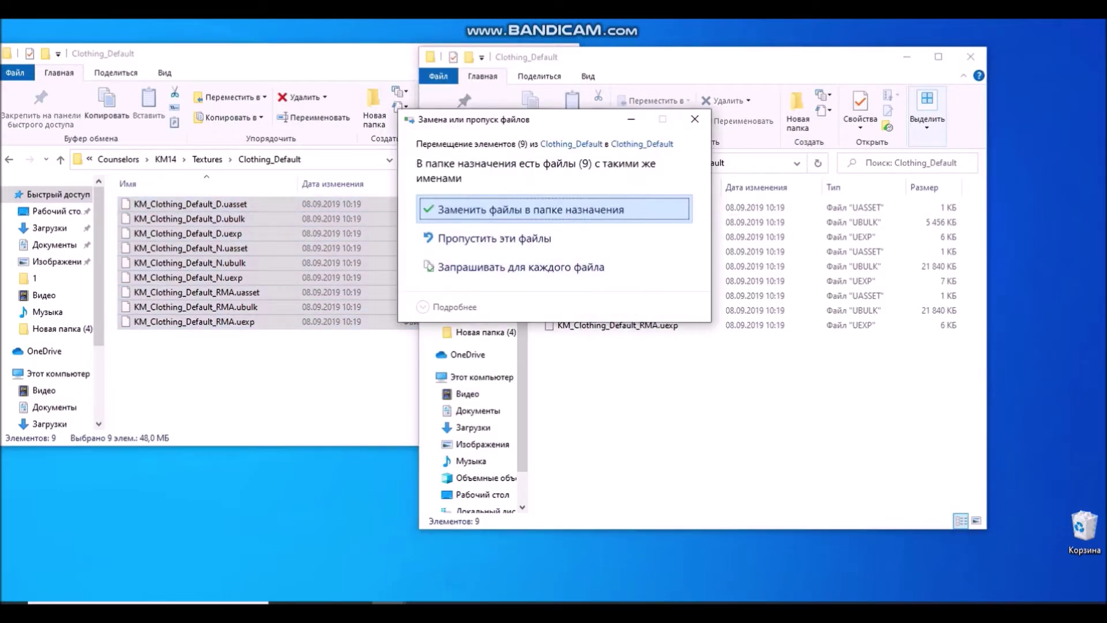
{"action": "key", "text": "Return"}
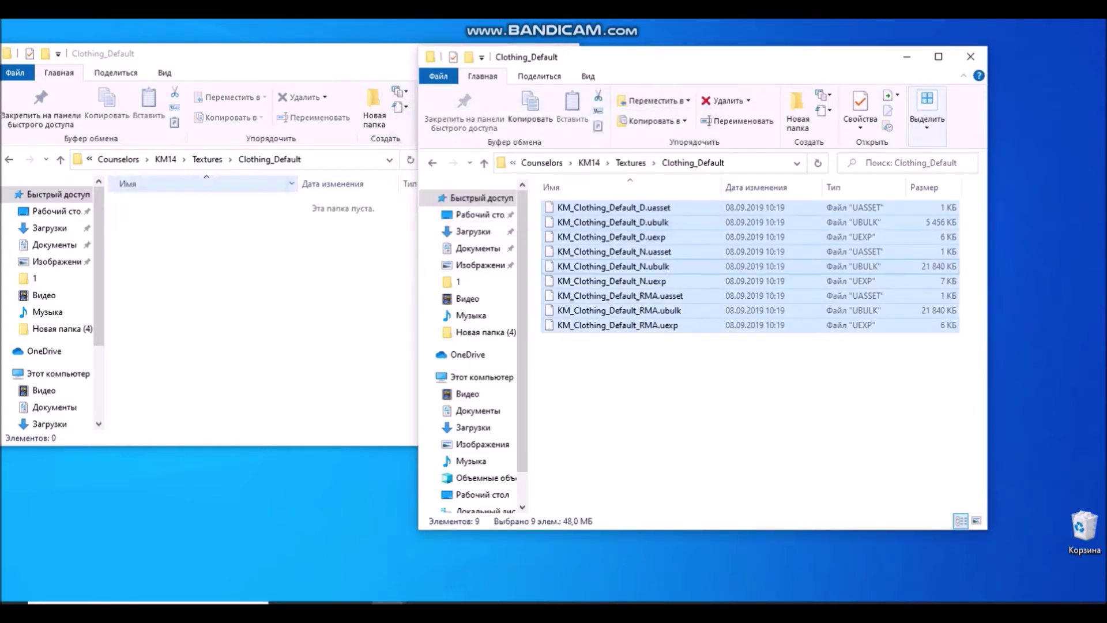
- Move all KM_GoreCaps files from the mod's Textures\GoreCaps folder into the game's Textures\GoreCaps folder, replacing the existing ones
{"action": "left_click", "coordinate": [9, 159]}
{"action": "left_click", "coordinate": [634, 398]}
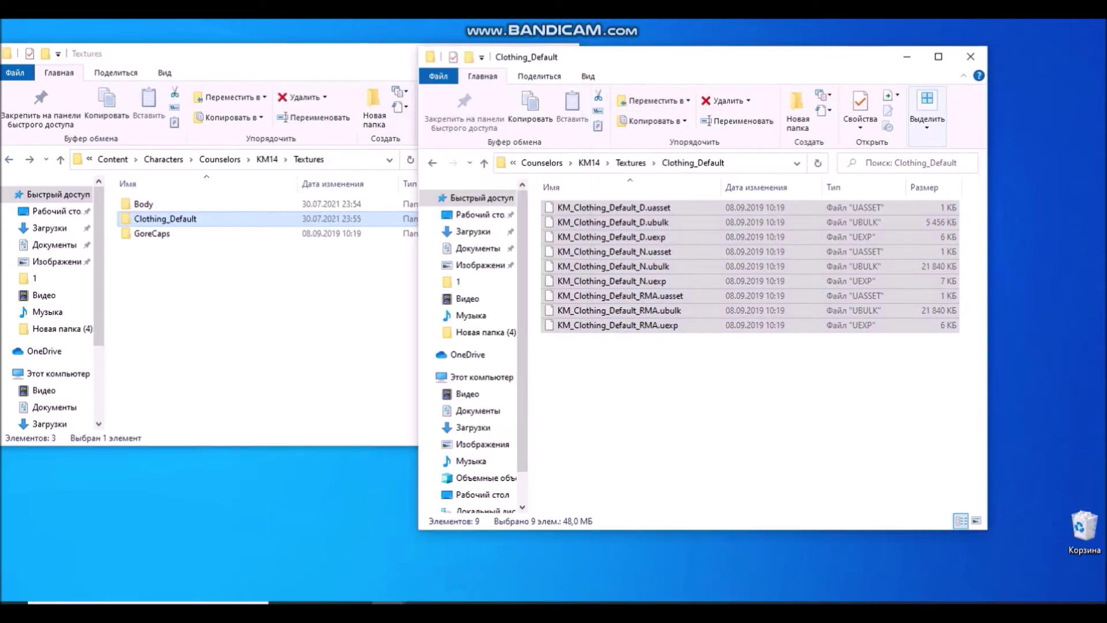
{"action": "key", "text": "alt+Left"}
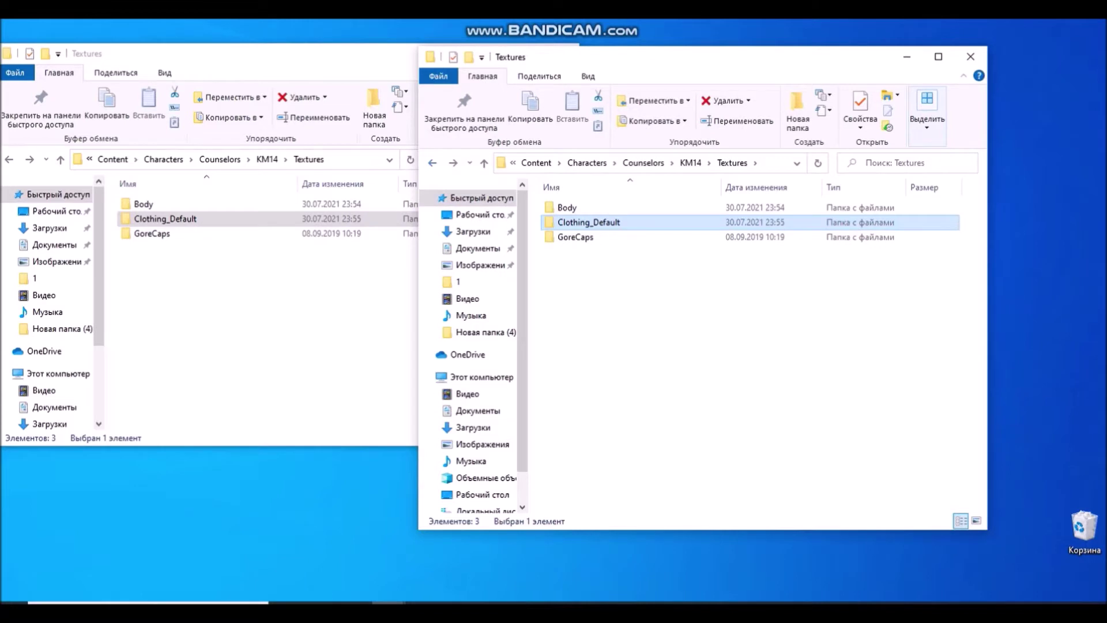
{"action": "key", "text": "Down"}
{"action": "key", "text": "Return"}
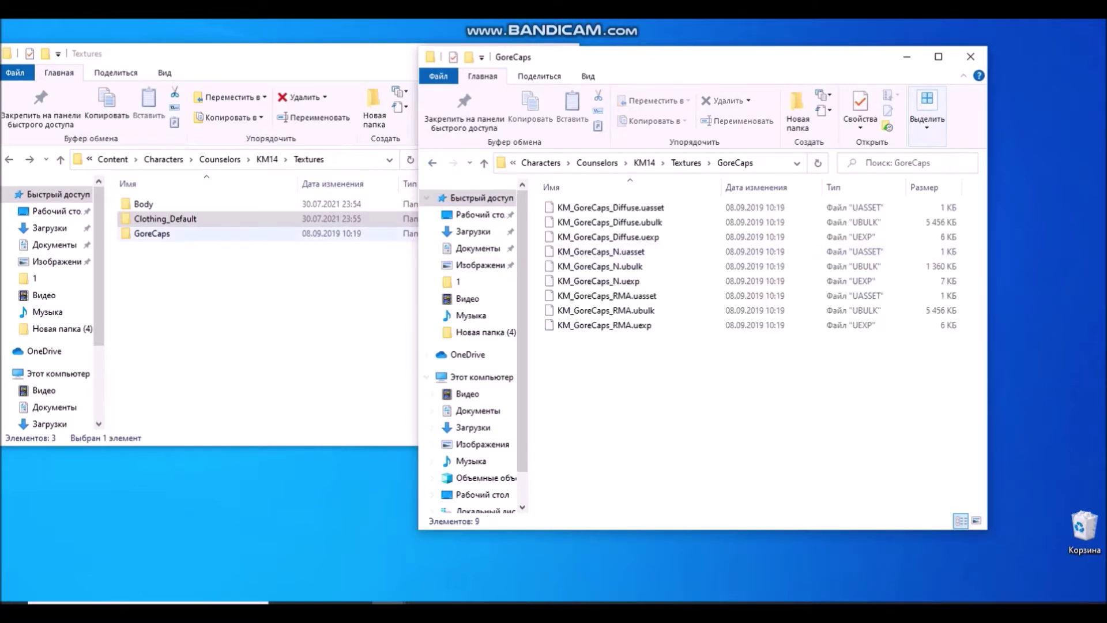
{"action": "double_click", "coordinate": [152, 233]}
{"action": "left_click_drag", "start_coordinate": [216, 329], "coordinate": [323, 199]}
{"action": "left_click_drag", "start_coordinate": [484, 242], "coordinate": [744, 430]}
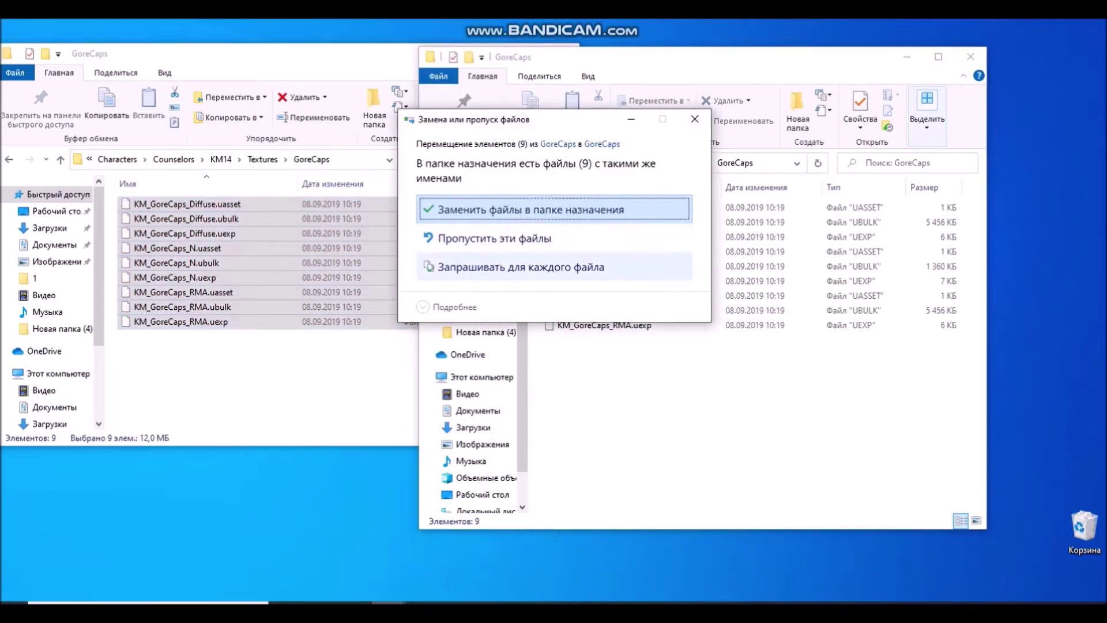
{"action": "key", "text": "Return"}
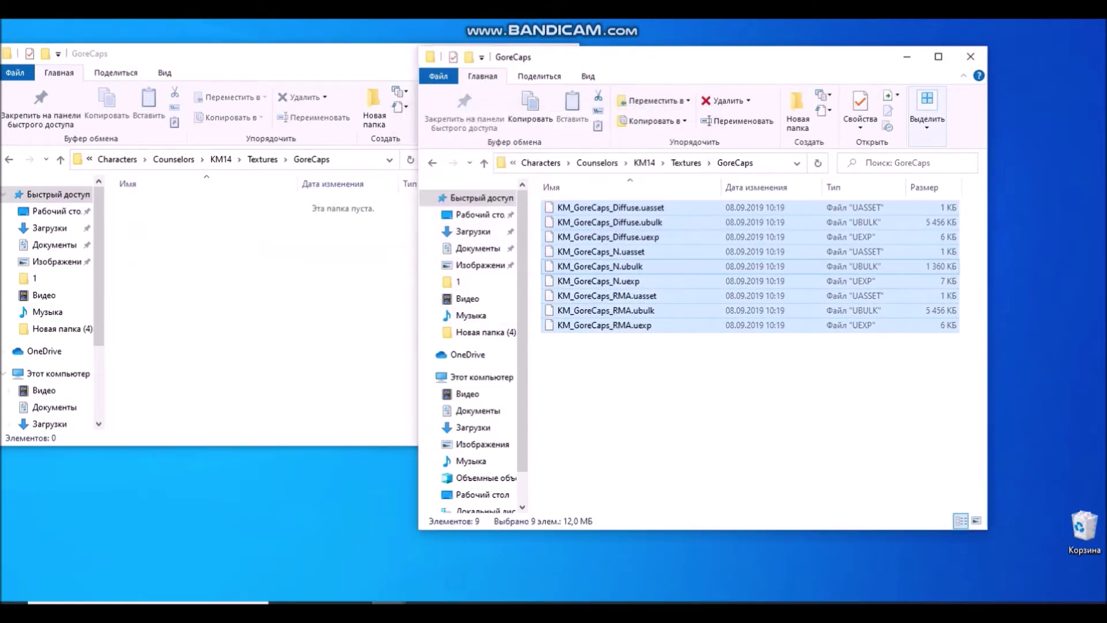
- Delete the emptied KM14 folder from the mod's Characters\Counselors directory
{"action": "left_click", "coordinate": [9, 159]}
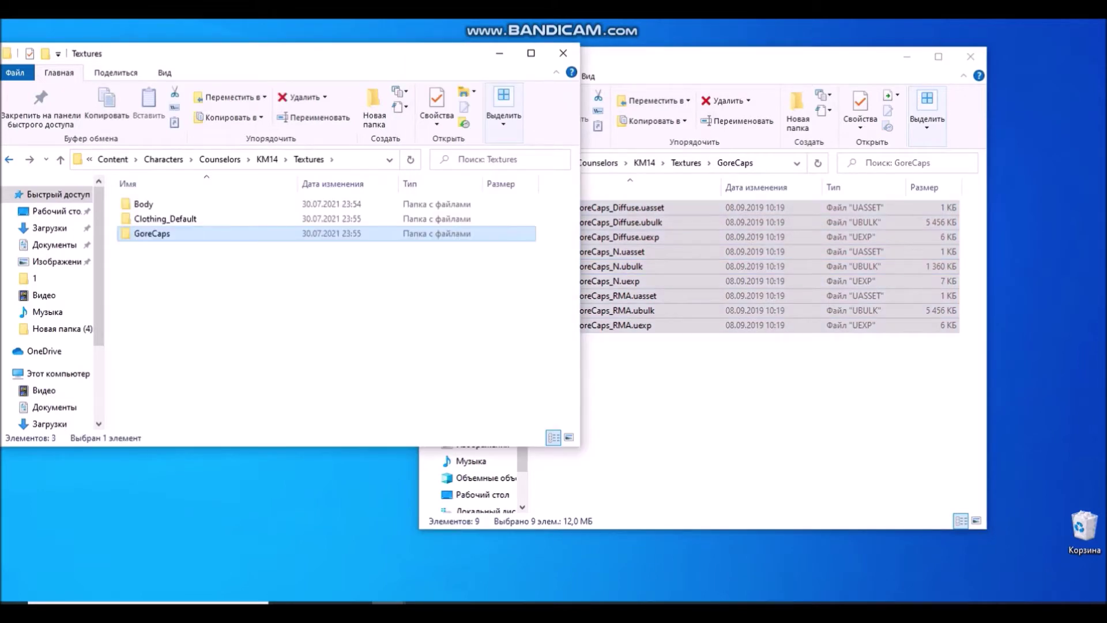
{"action": "key", "text": "alt+Left"}
{"action": "key", "text": "alt+Left"}
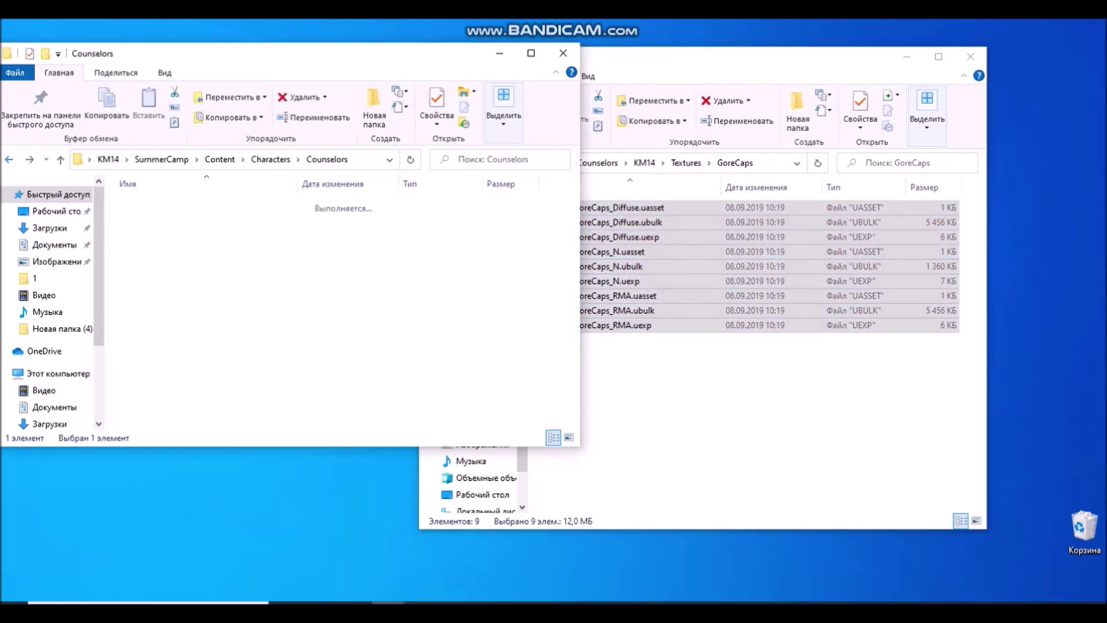
{"action": "right_click", "coordinate": [209, 218]}
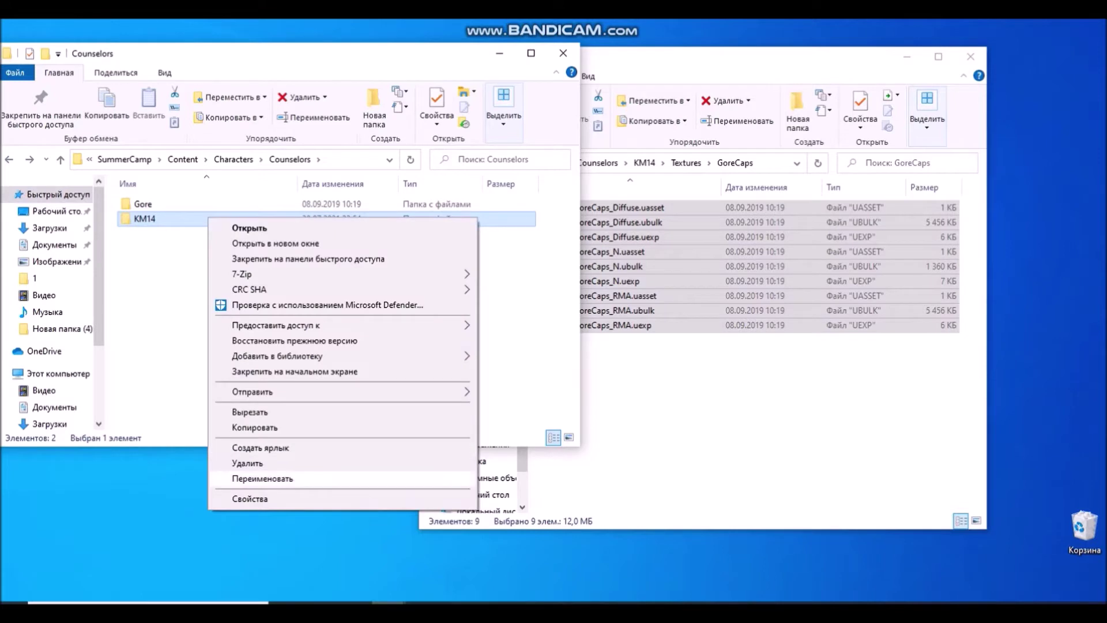
{"action": "left_click", "coordinate": [248, 463]}
- Open the Counselors\Gore folder in both the game's directory and the mod's directory
{"action": "left_click", "coordinate": [739, 397]}
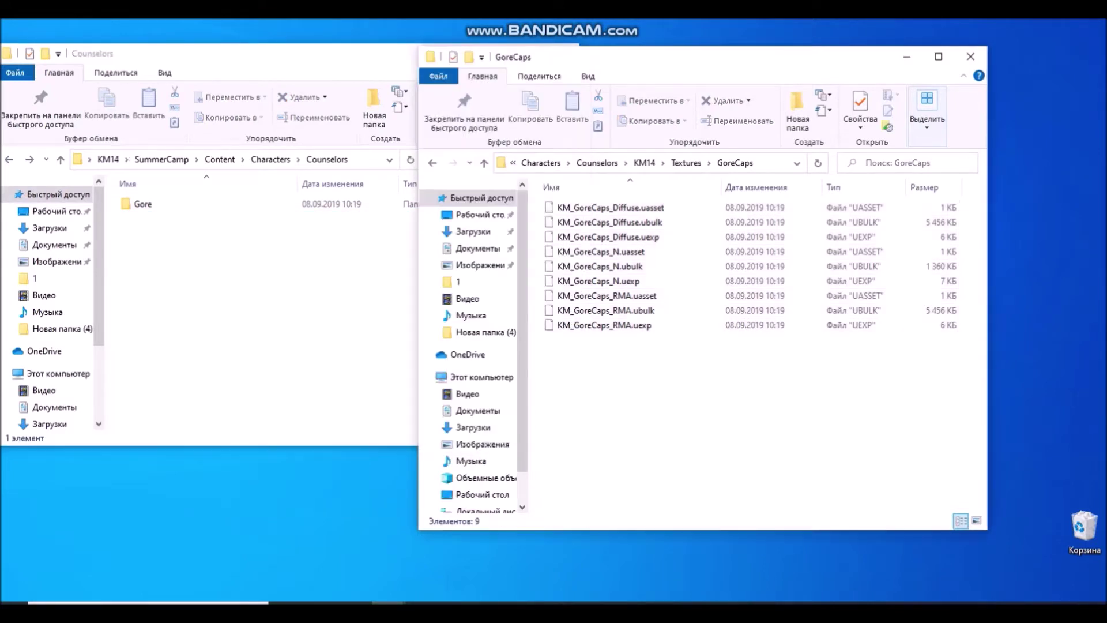
{"action": "key", "text": "alt+Left"}
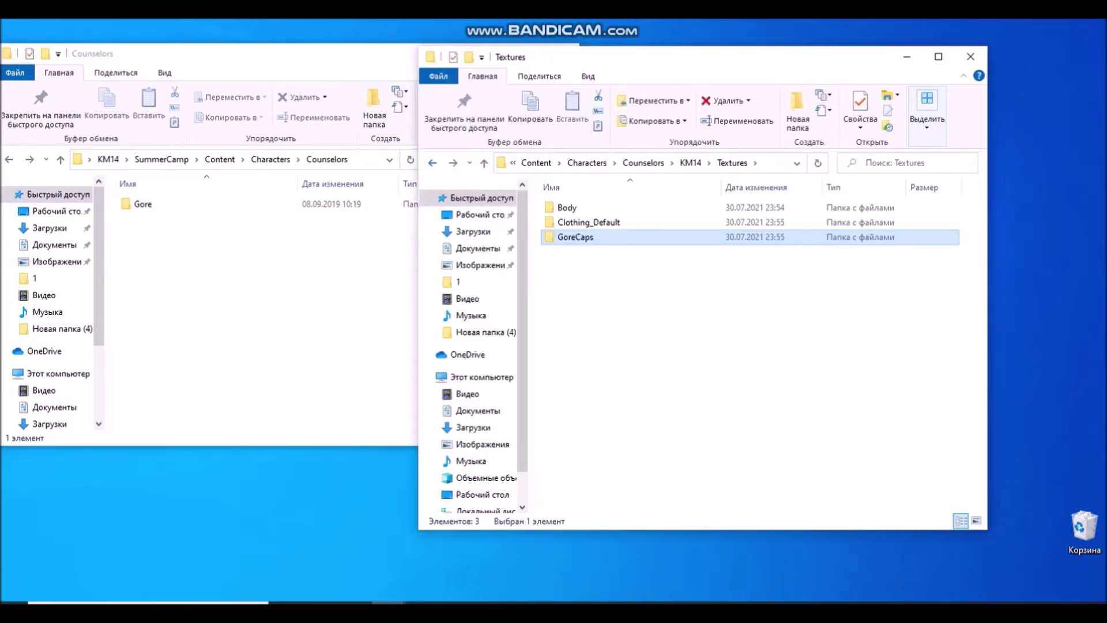
{"action": "key", "text": "alt+Left"}
{"action": "key", "text": "alt+Left"}
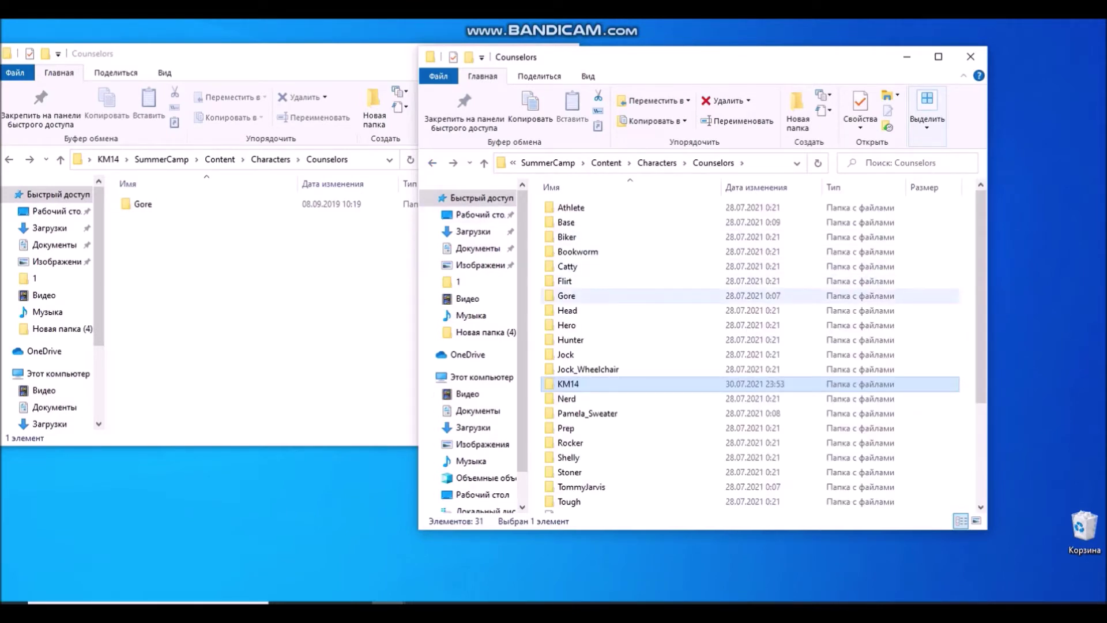
{"action": "double_click", "coordinate": [567, 296]}
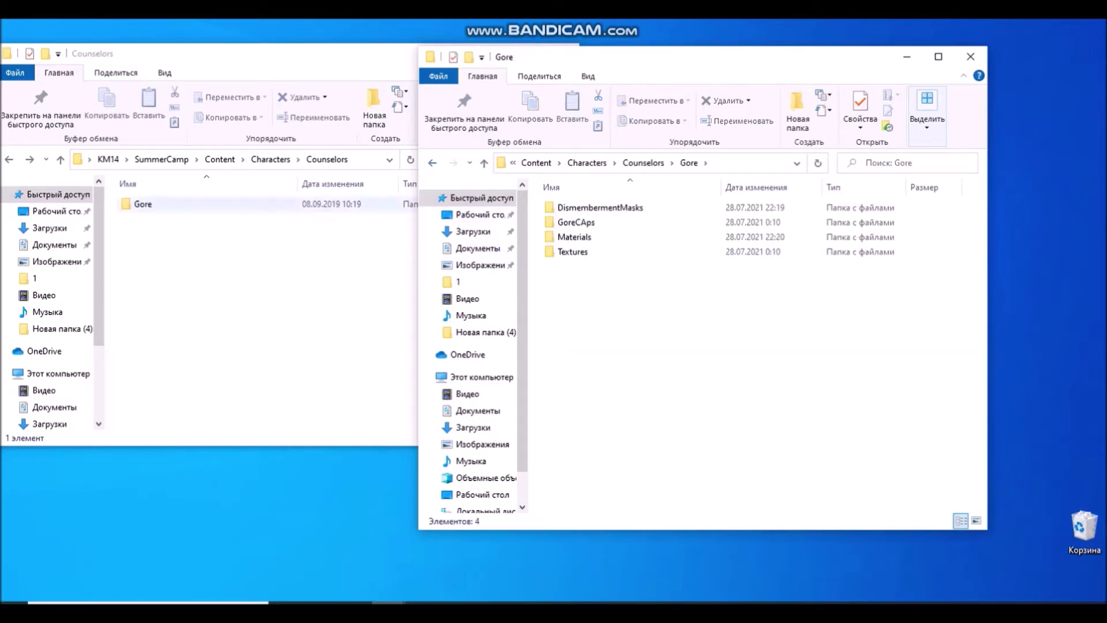
{"action": "left_click", "coordinate": [143, 205]}
{"action": "double_click", "coordinate": [143, 204]}
{"action": "left_click", "coordinate": [646, 300]}
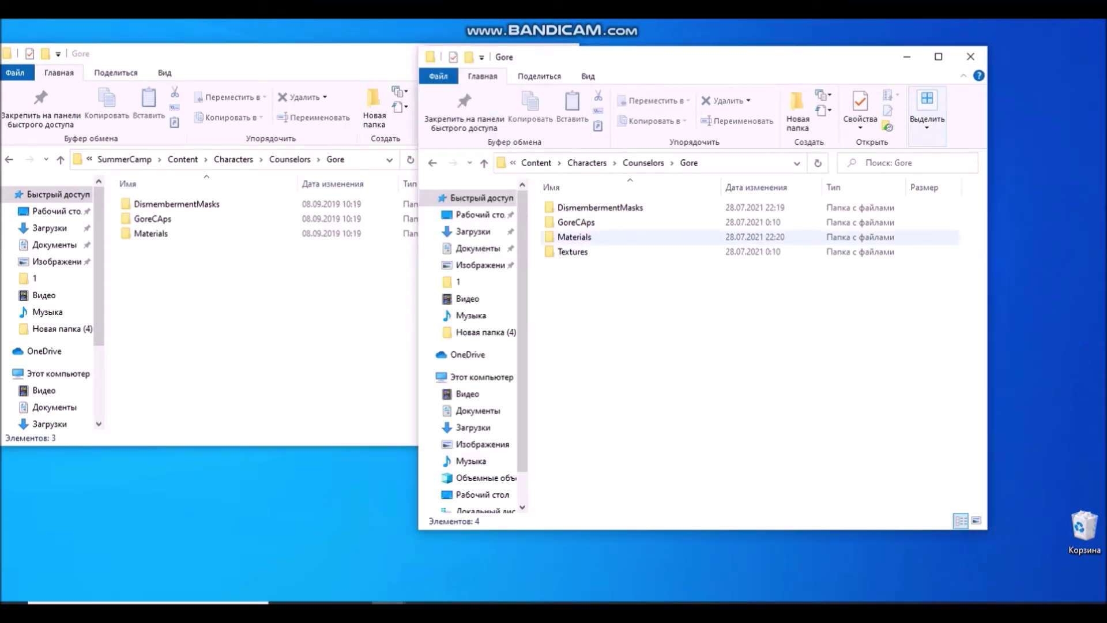
- Move all UV2_ArmL_Decap_KM and UV2_LegL_Decap_KM files from the mod's Gore\DismembermentMasks folder into the game's matching folder, replacing the existing ones
{"action": "double_click", "coordinate": [599, 208]}
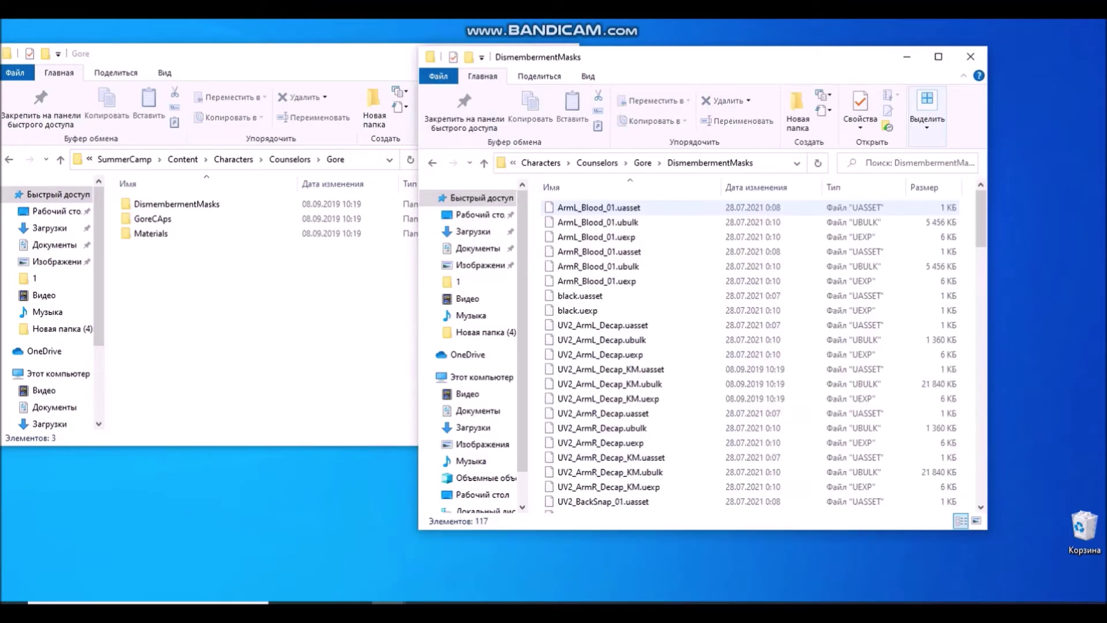
{"action": "left_click", "coordinate": [177, 204]}
{"action": "key", "text": "Return"}
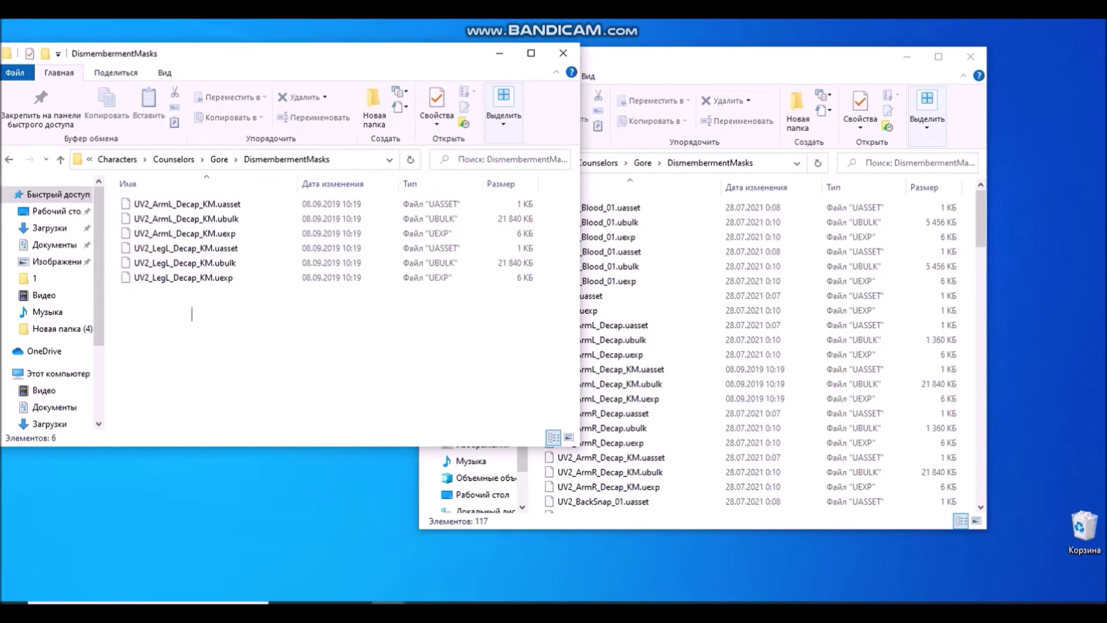
{"action": "left_click_drag", "start_coordinate": [193, 316], "coordinate": [225, 195]}
{"action": "left_click_drag", "start_coordinate": [185, 248], "coordinate": [710, 321]}
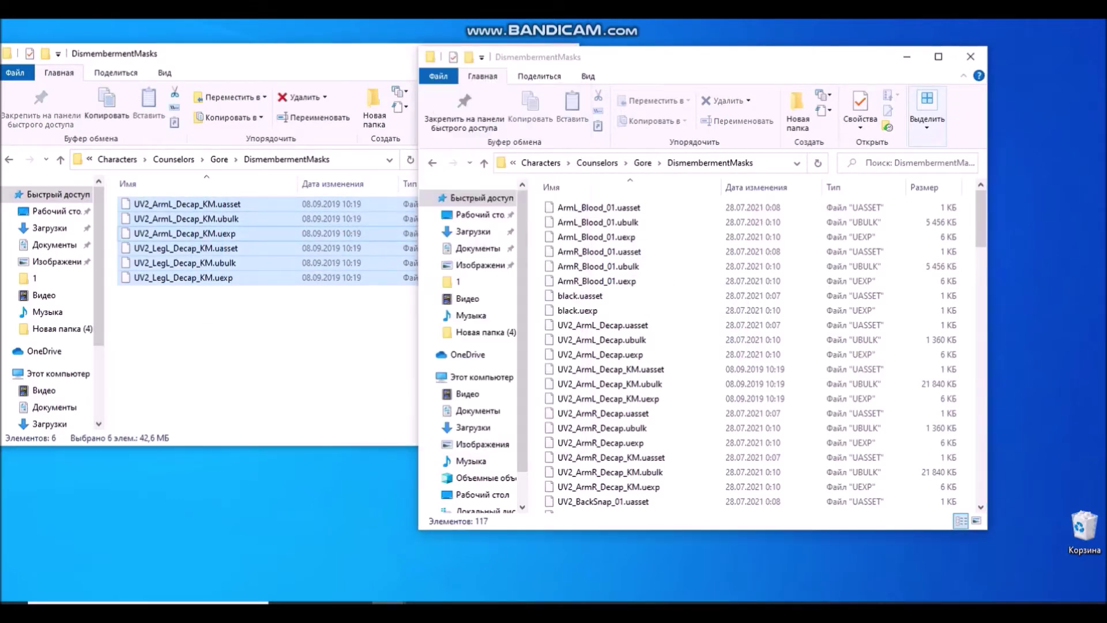
{"action": "left_click", "coordinate": [553, 210]}
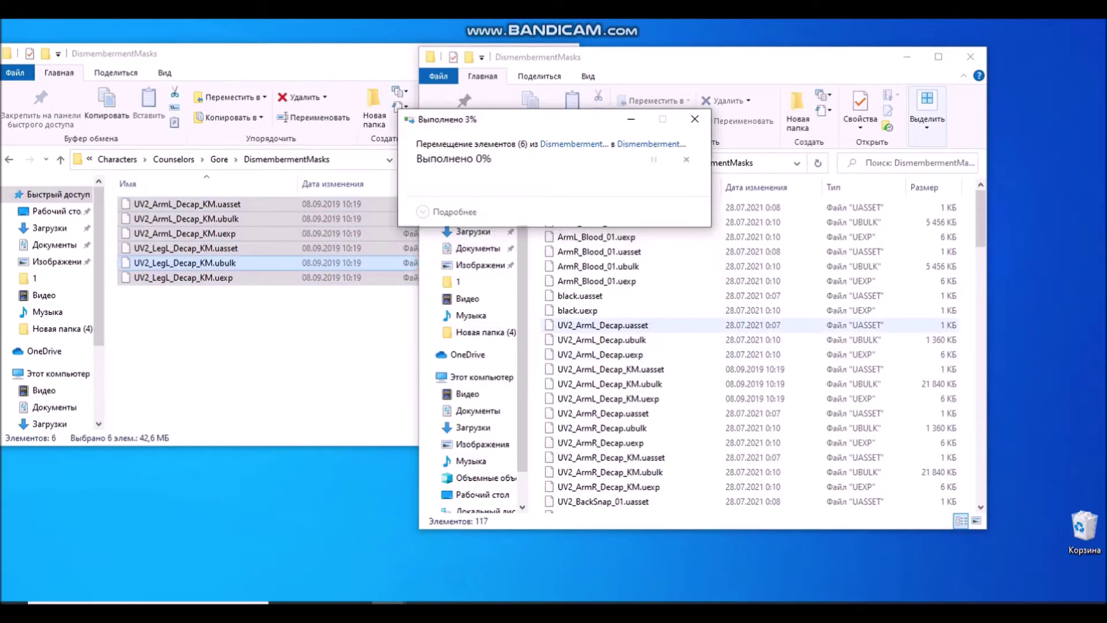
- Return to the Gore folder in both directories and open the GoreCAps folder in each
{"action": "left_click", "coordinate": [9, 160]}
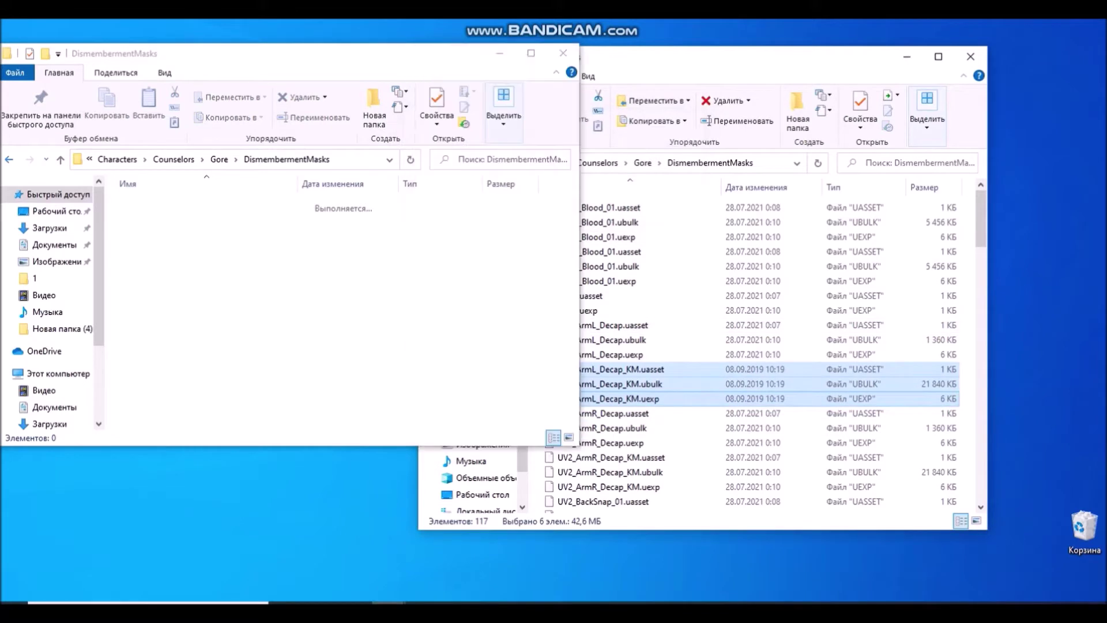
{"action": "left_click", "coordinate": [369, 305]}
{"action": "left_click", "coordinate": [692, 310]}
{"action": "left_click", "coordinate": [577, 310]}
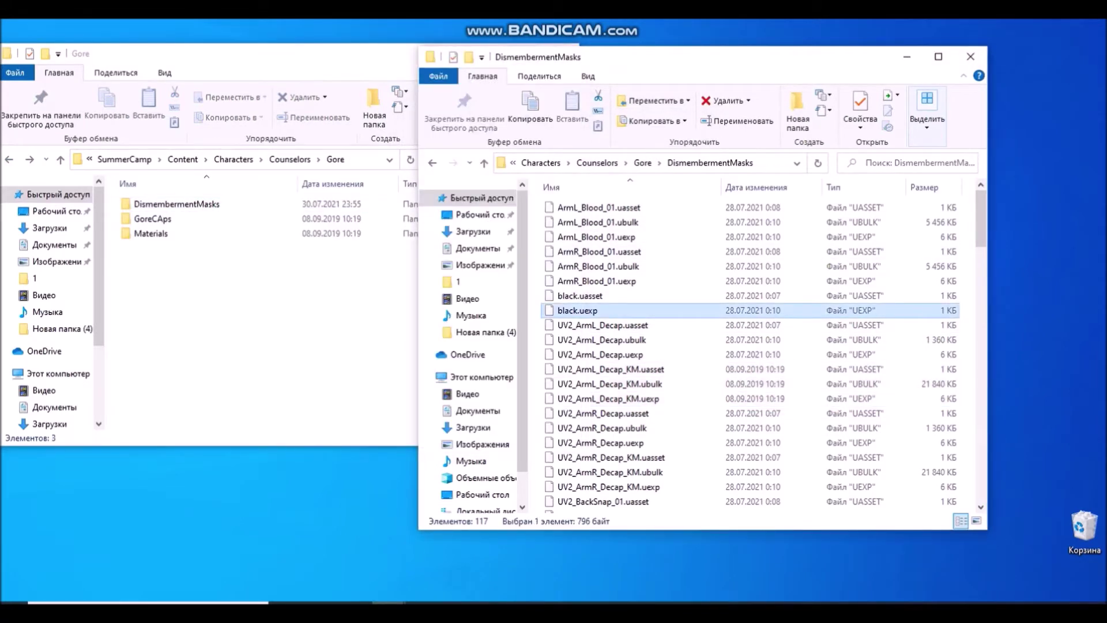
{"action": "key", "text": "alt+Left"}
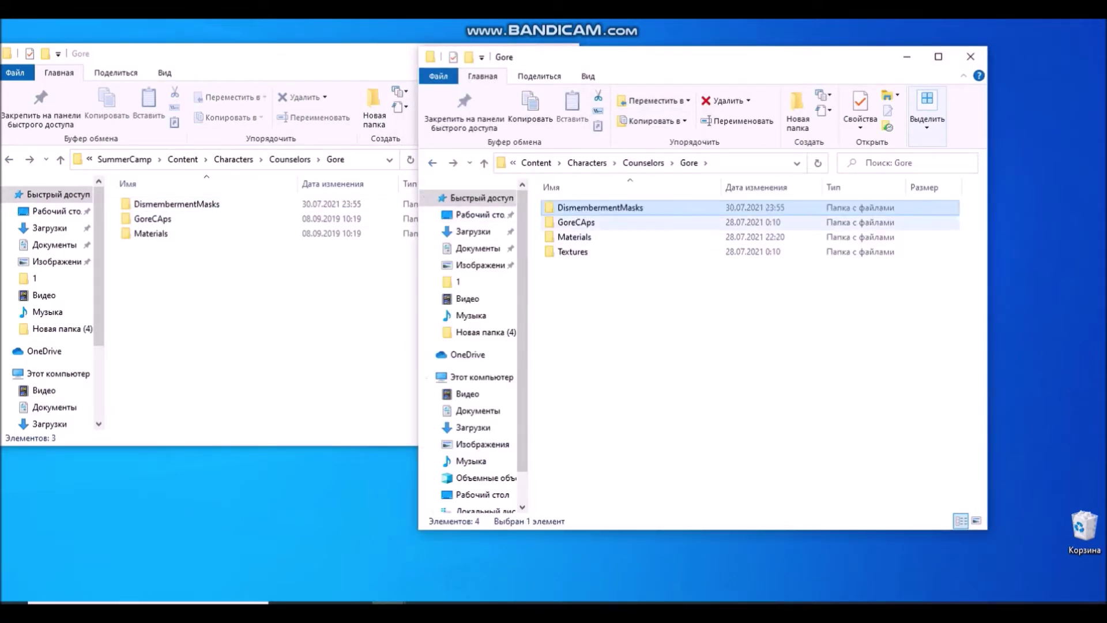
{"action": "double_click", "coordinate": [577, 222]}
{"action": "double_click", "coordinate": [154, 219]}
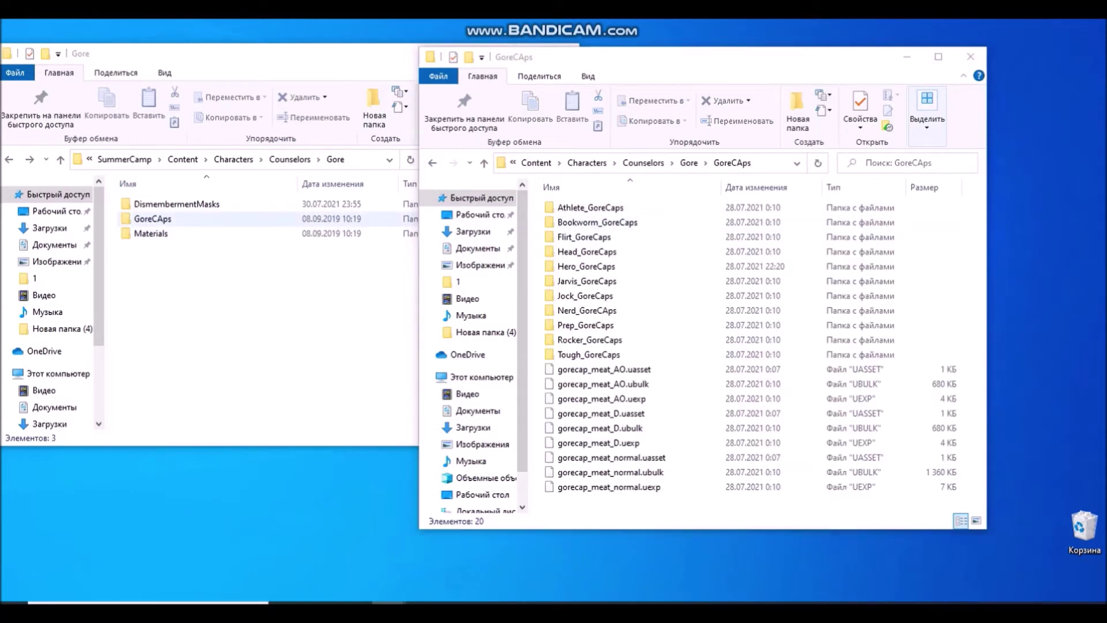
{"action": "key", "text": "alt+Tab"}
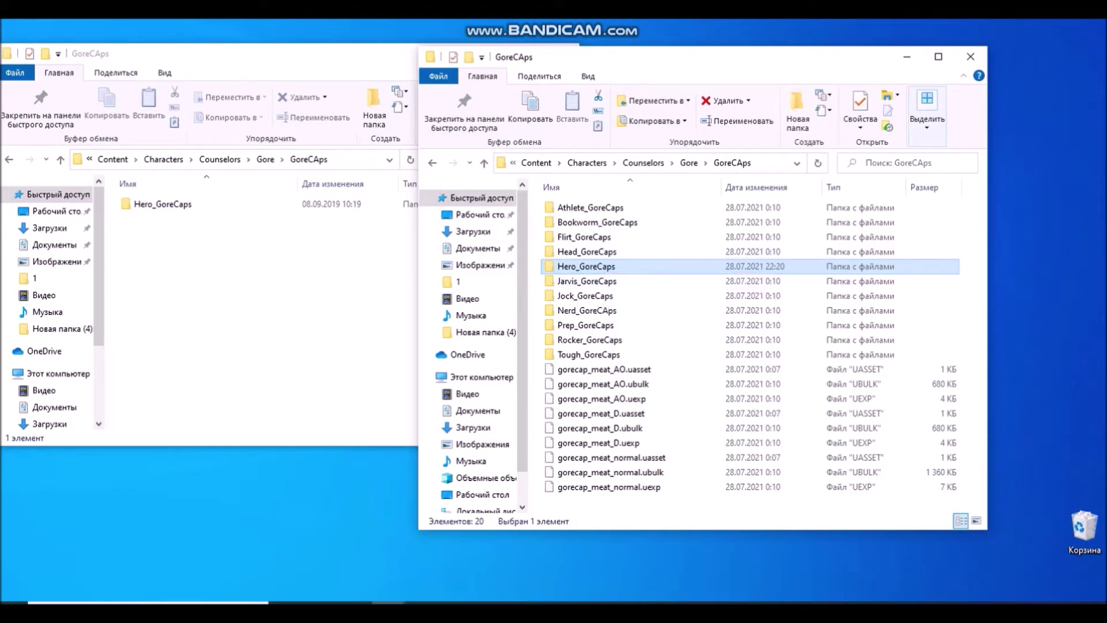
- Move the Hero_neck_limb_gorecap files from the mod's GoreCAps\Hero_GoreCaps folder into the game's matching folder, replacing the existing ones
{"action": "double_click", "coordinate": [586, 267]}
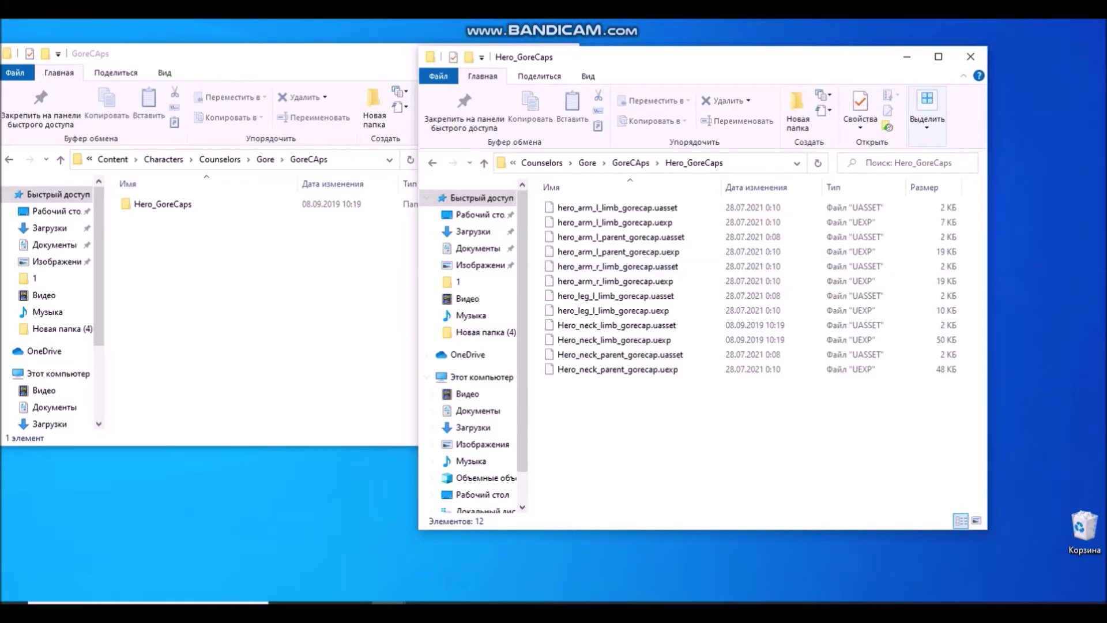
{"action": "double_click", "coordinate": [163, 203]}
{"action": "left_click_drag", "start_coordinate": [203, 298], "coordinate": [709, 382]}
{"action": "left_click", "coordinate": [525, 210]}
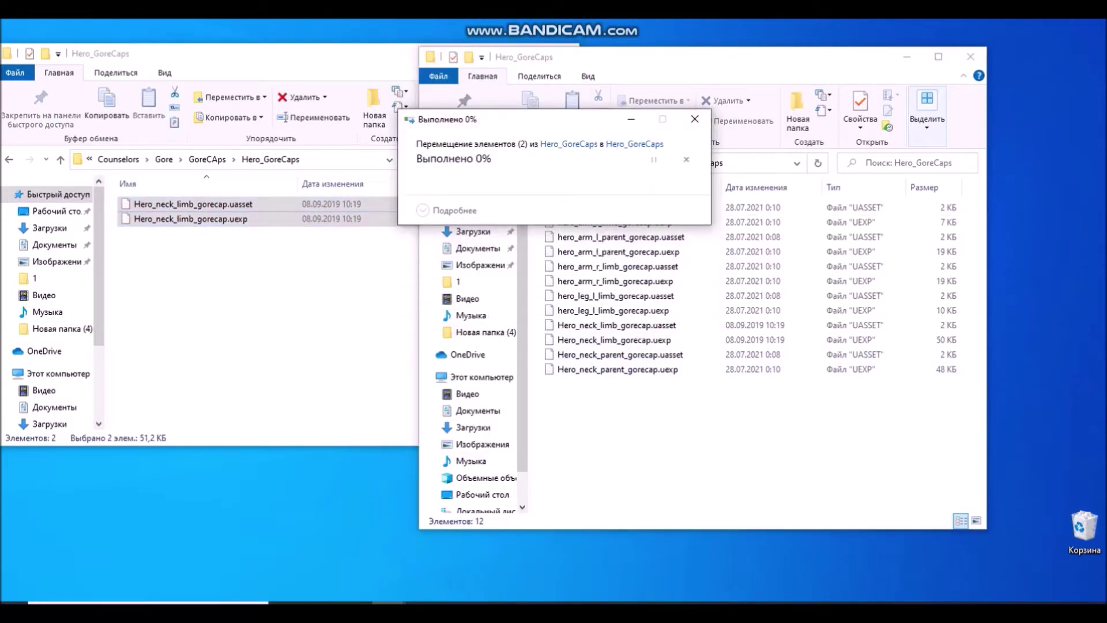
- Delete the emptied Hero_GoreCaps folder from the mod's GoreCAps folder and return to the mod's Gore folder
{"action": "left_click", "coordinate": [9, 160]}
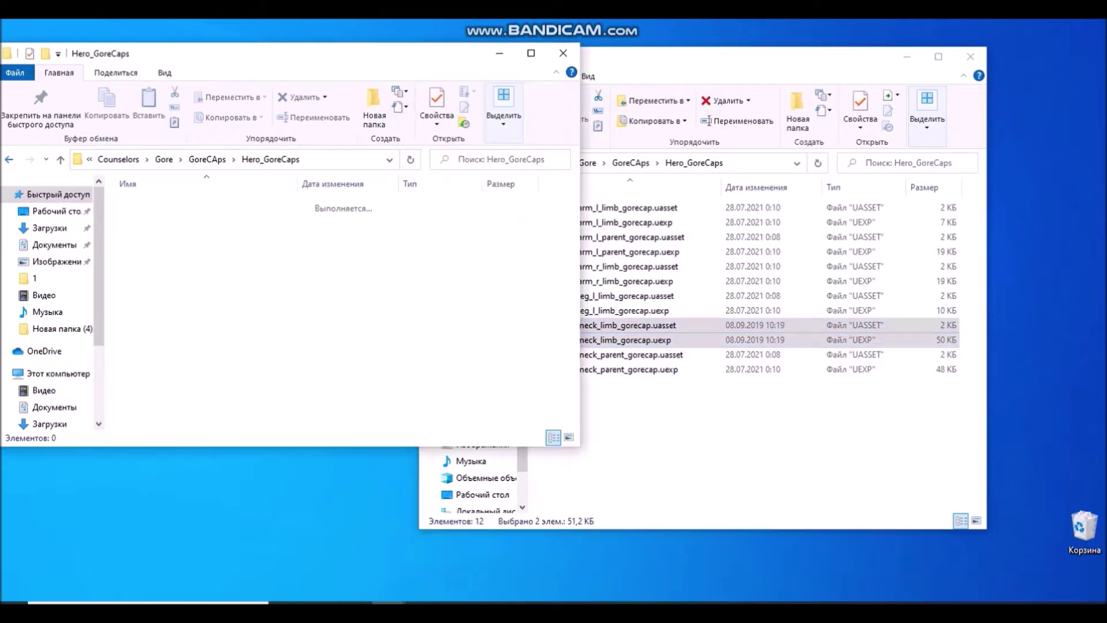
{"action": "right_click", "coordinate": [186, 205]}
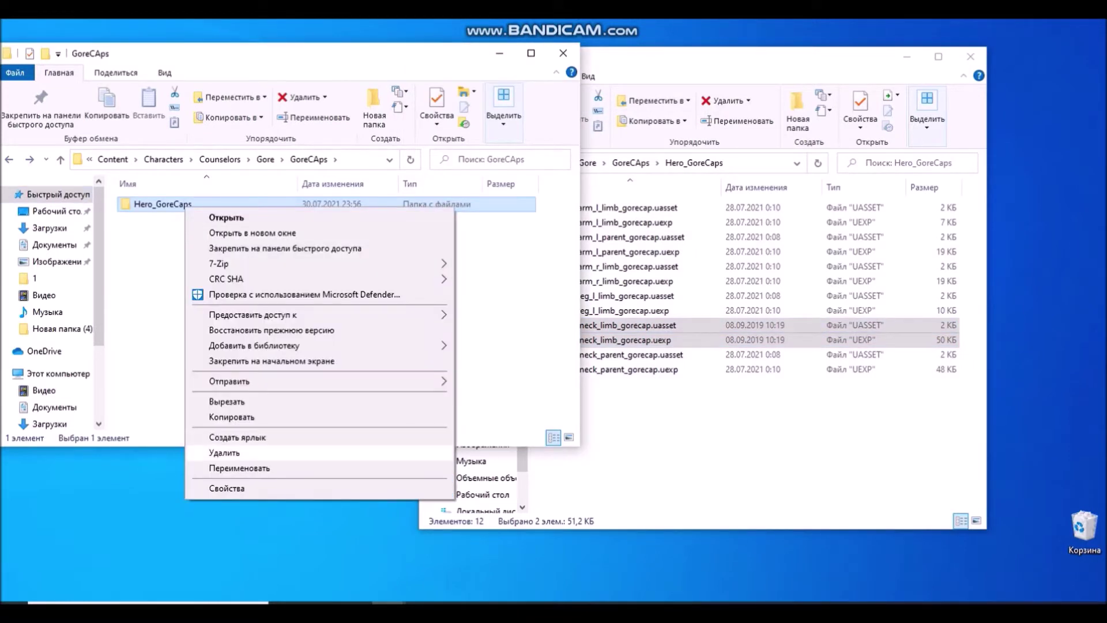
{"action": "left_click", "coordinate": [231, 452]}
{"action": "key", "text": "alt+Left"}
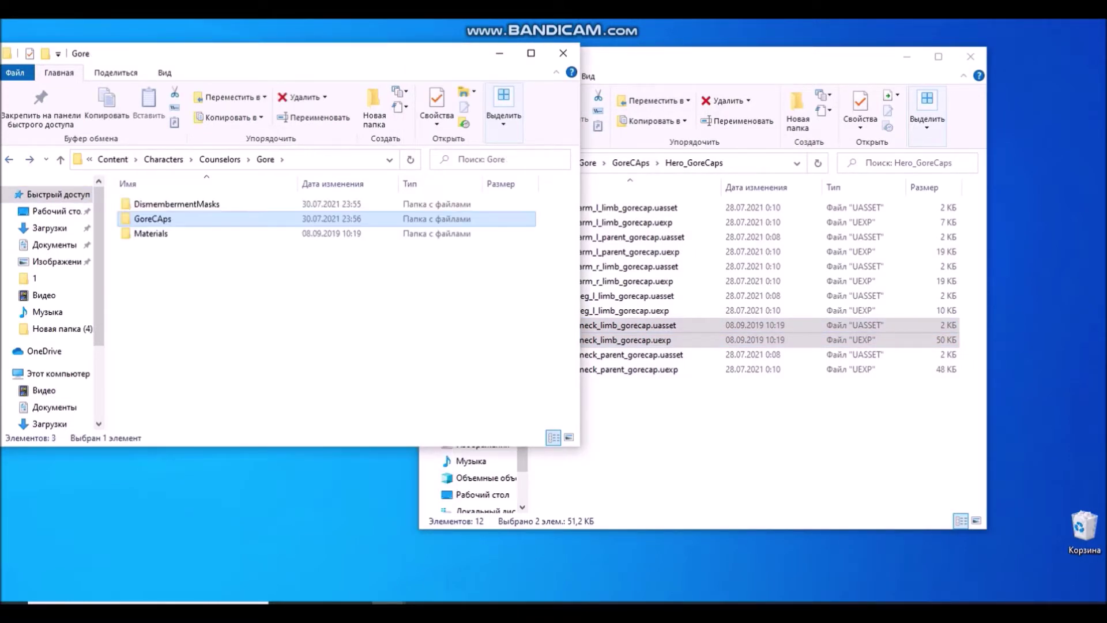
- Move all files from the mod's Gore\Materials folder into the game's Gore\Materials folder, replacing the existing ones
{"action": "left_click", "coordinate": [744, 438]}
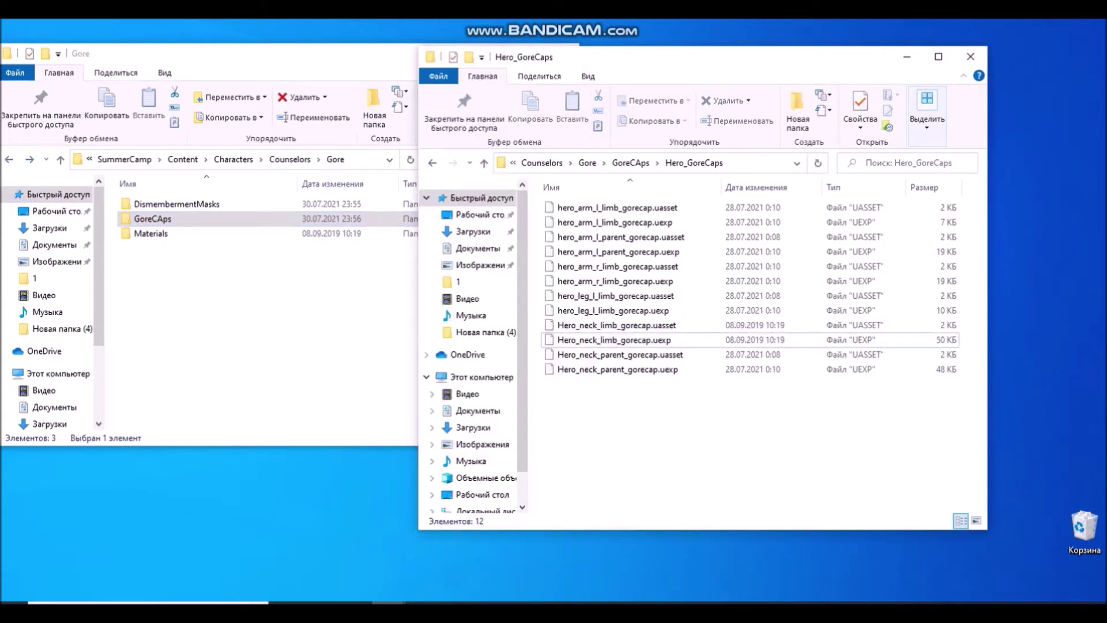
{"action": "key", "text": "alt+Left"}
{"action": "key", "text": "alt+Up"}
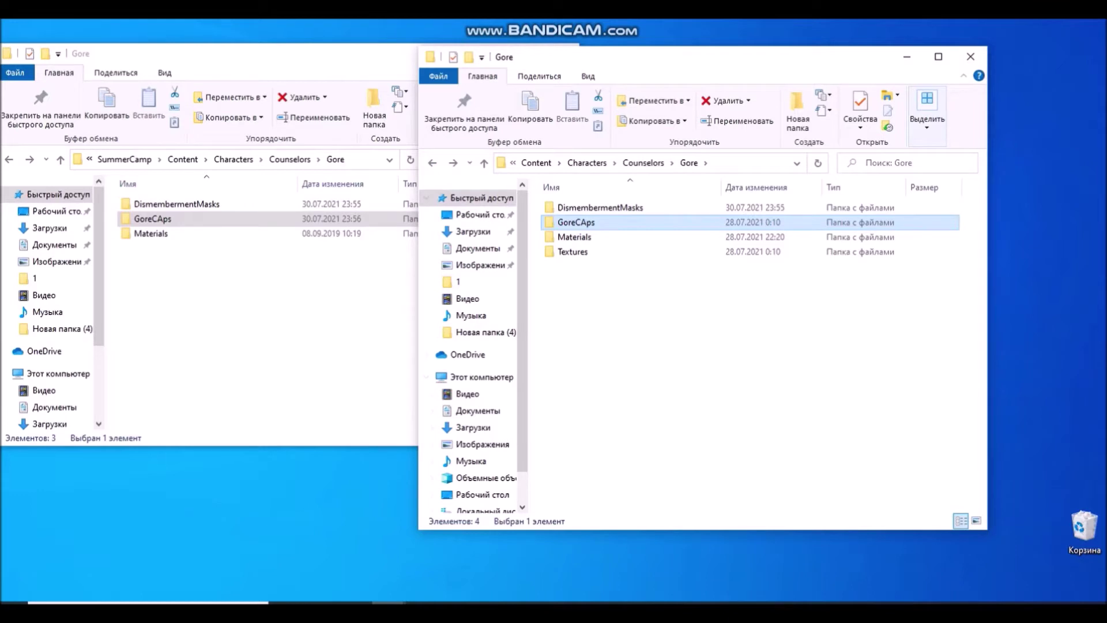
{"action": "key", "text": "Down"}
{"action": "key", "text": "Return"}
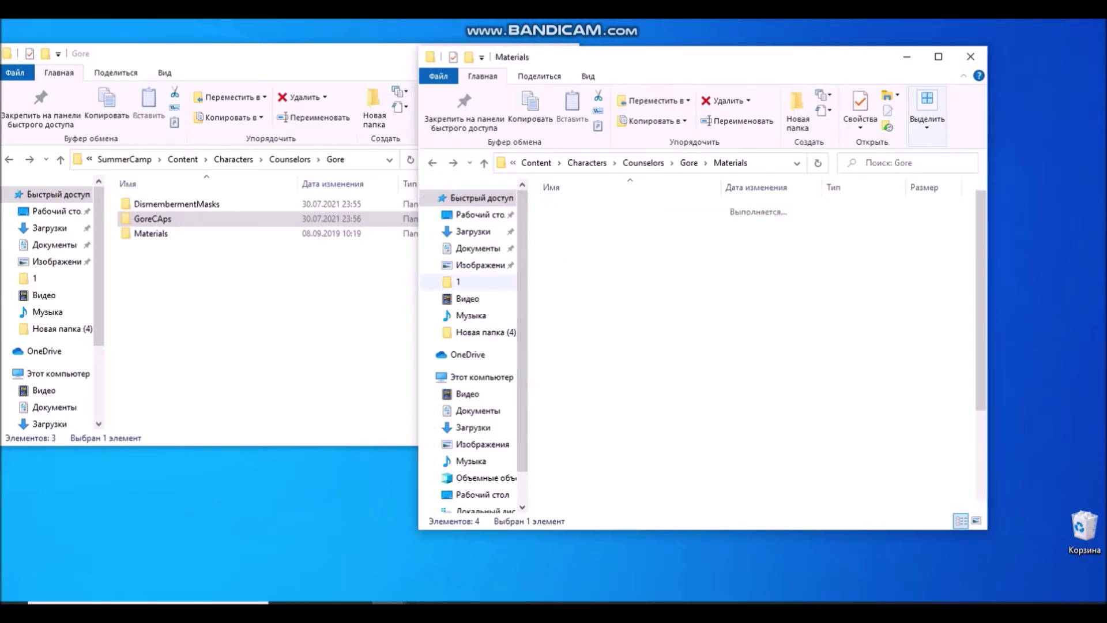
{"action": "double_click", "coordinate": [173, 233]}
{"action": "left_click_drag", "start_coordinate": [222, 331], "coordinate": [243, 205]}
{"action": "left_click_drag", "start_coordinate": [248, 249], "coordinate": [692, 328]}
{"action": "left_click", "coordinate": [519, 213]}
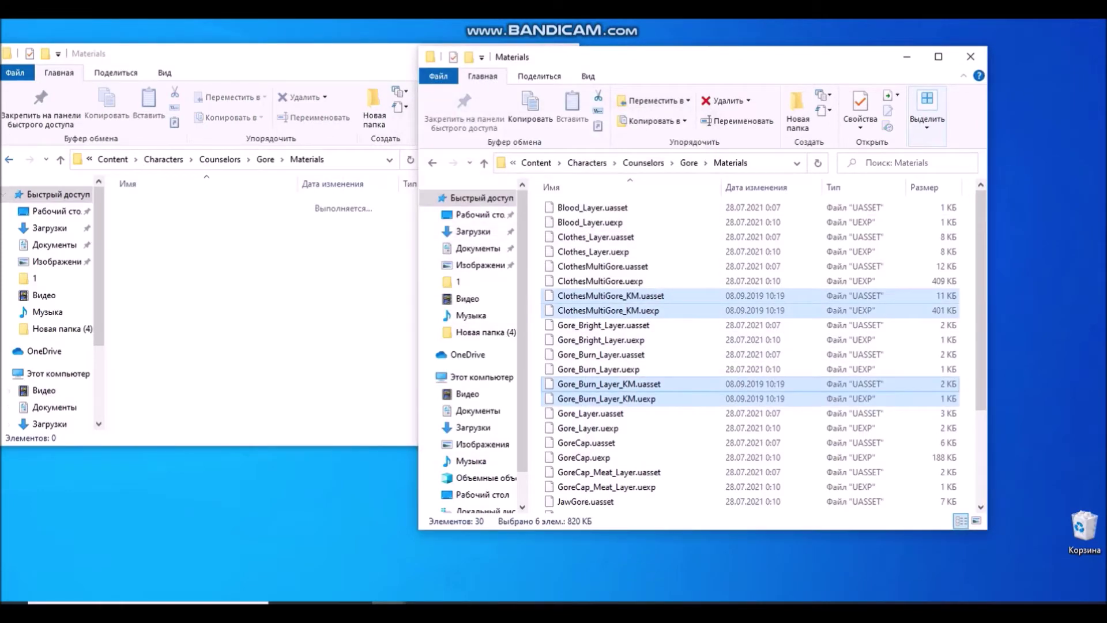
- Check the mod's DismembermentMasks folder for leftover files and go back up to the mod's SummerCamp\Content folder
{"action": "left_click", "coordinate": [9, 160]}
{"action": "double_click", "coordinate": [179, 205]}
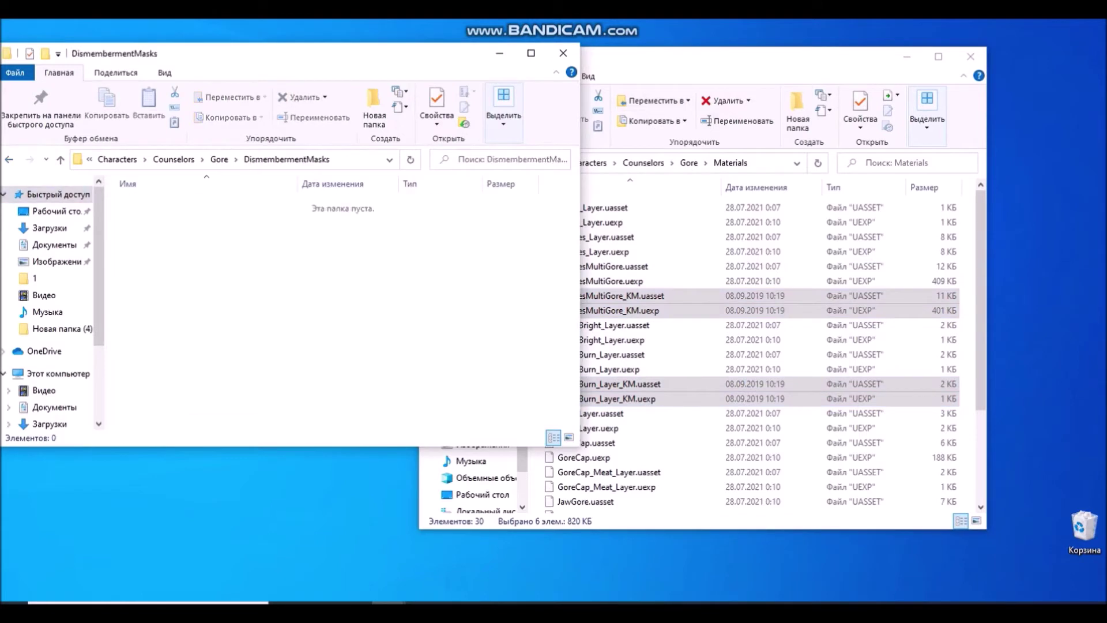
{"action": "key", "text": "alt+Up"}
{"action": "key", "text": "alt+Up"}
{"action": "key", "text": "alt+Up"}
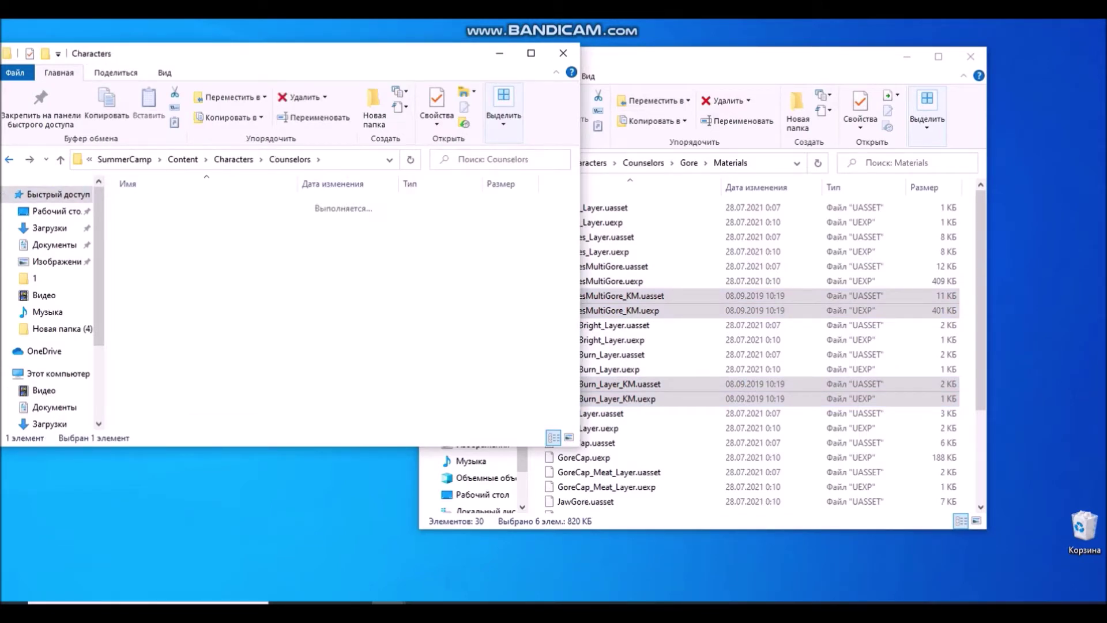
{"action": "key", "text": "alt+Up"}
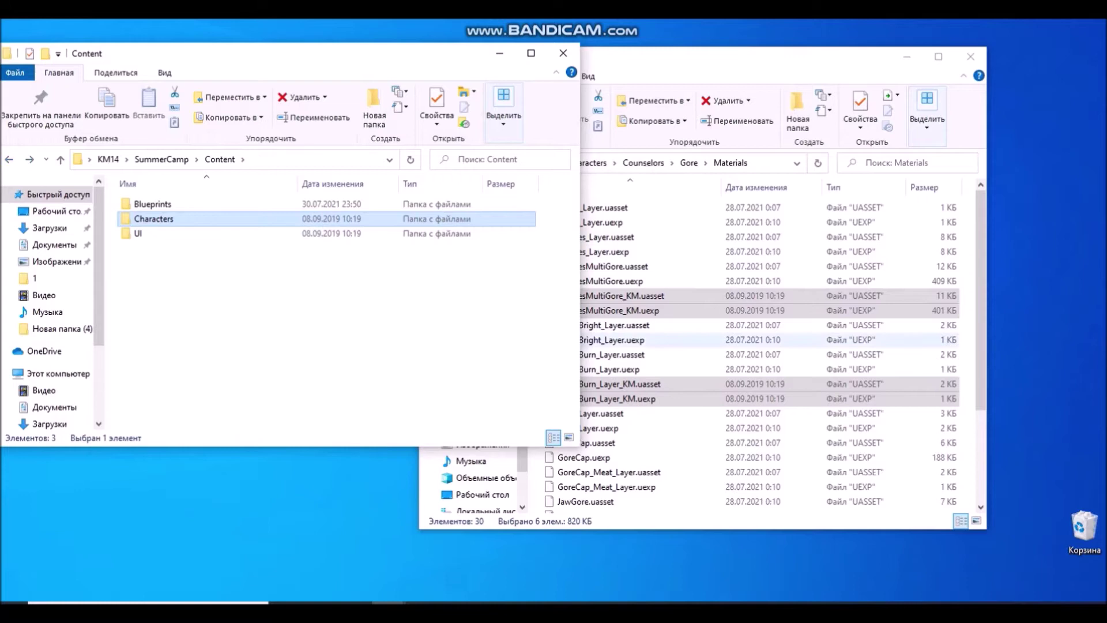
- Go back up to the game's SummerCamp\Content folder and open its UI folder
{"action": "left_click", "coordinate": [692, 340]}
{"action": "key", "text": "alt+Up"}
{"action": "key", "text": "alt+Up"}
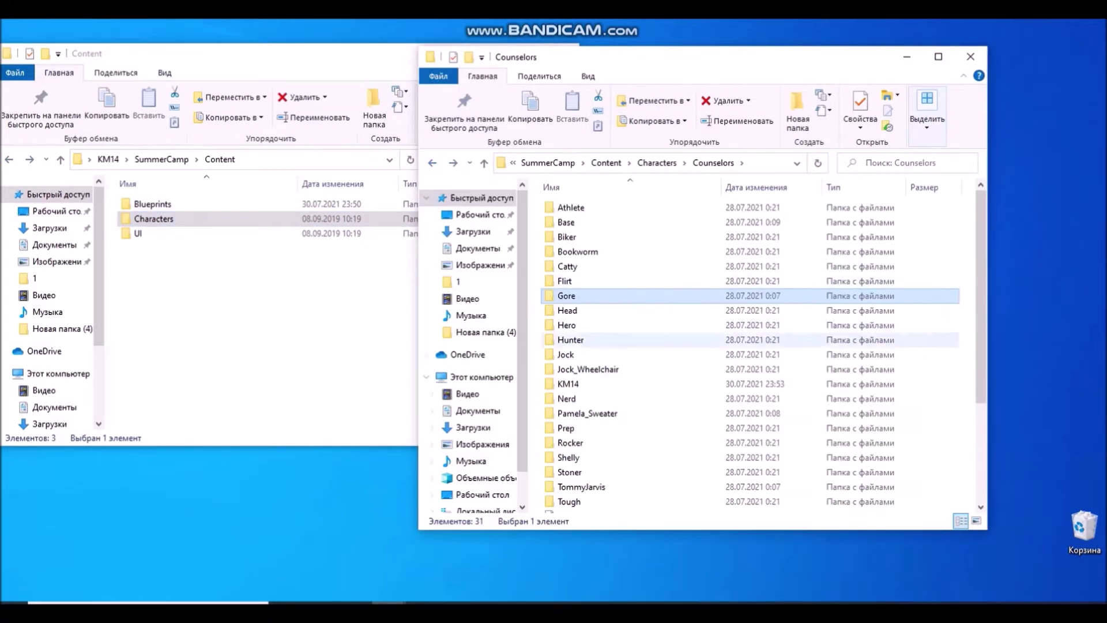
{"action": "scroll", "coordinate": [750, 358], "scroll_direction": "down", "scroll_amount": 4}
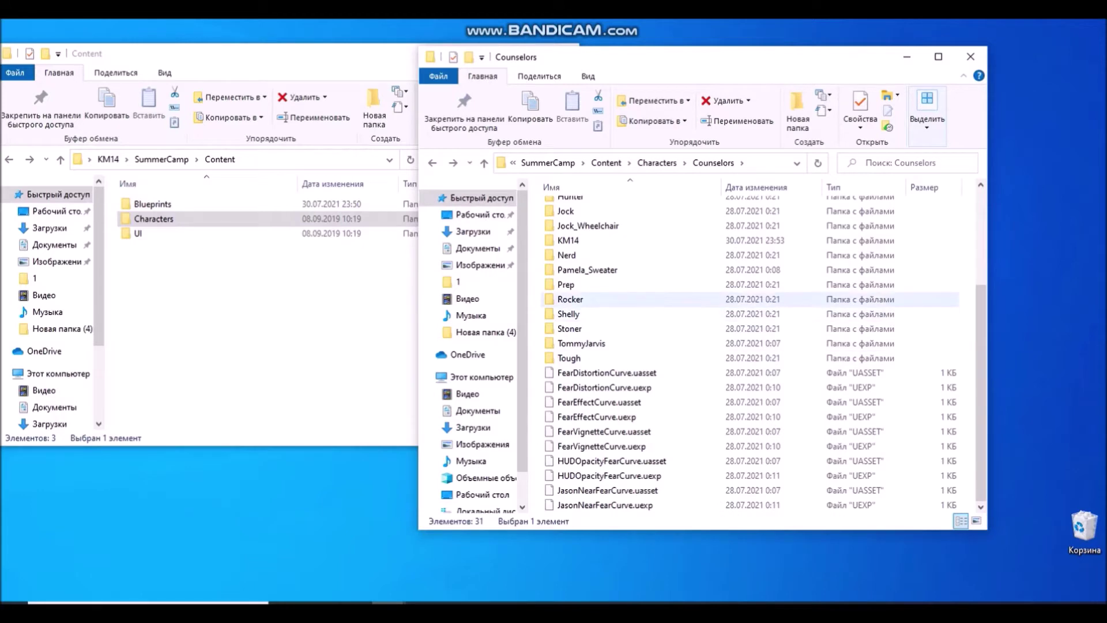
{"action": "scroll", "coordinate": [720, 335], "scroll_direction": "up", "scroll_amount": 1}
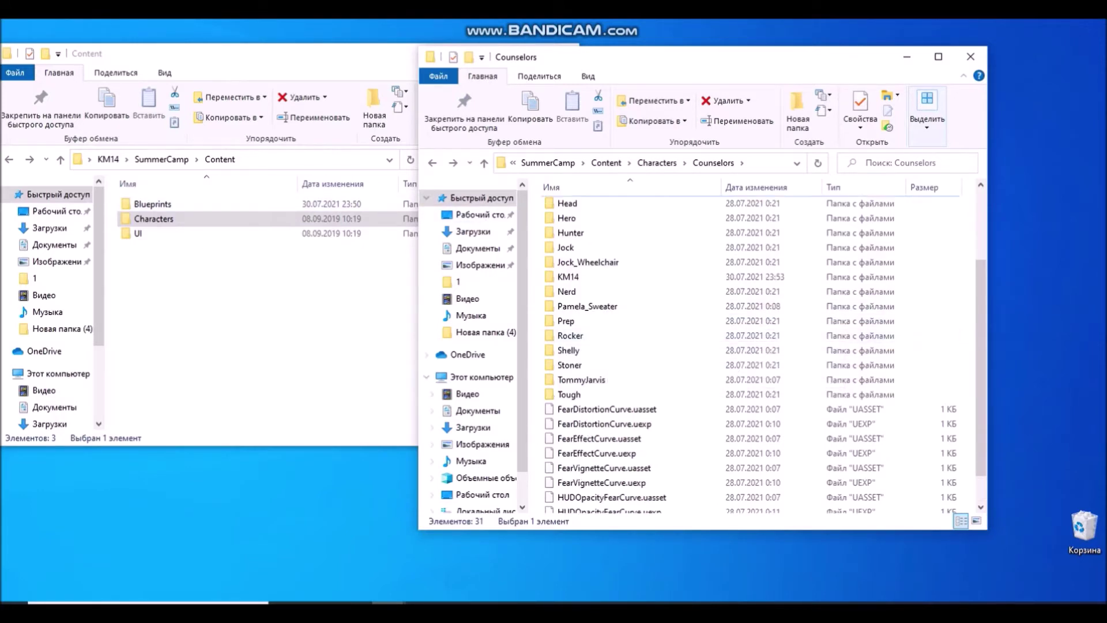
{"action": "key", "text": "alt+Up"}
{"action": "key", "text": "alt+Up"}
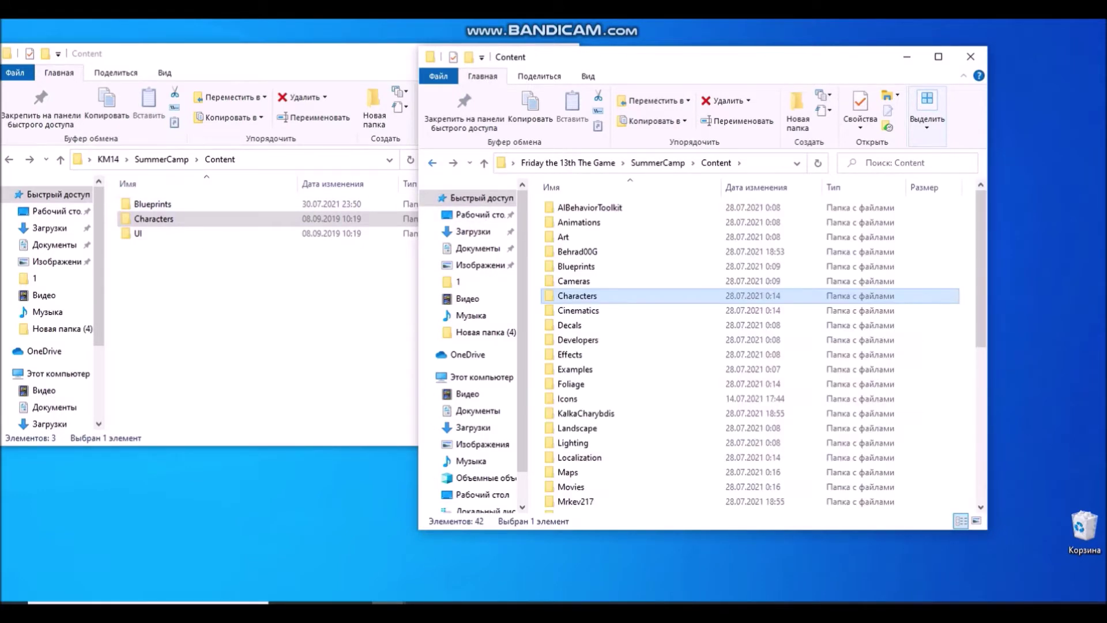
{"action": "scroll", "coordinate": [594, 433], "scroll_direction": "down", "scroll_amount": 5}
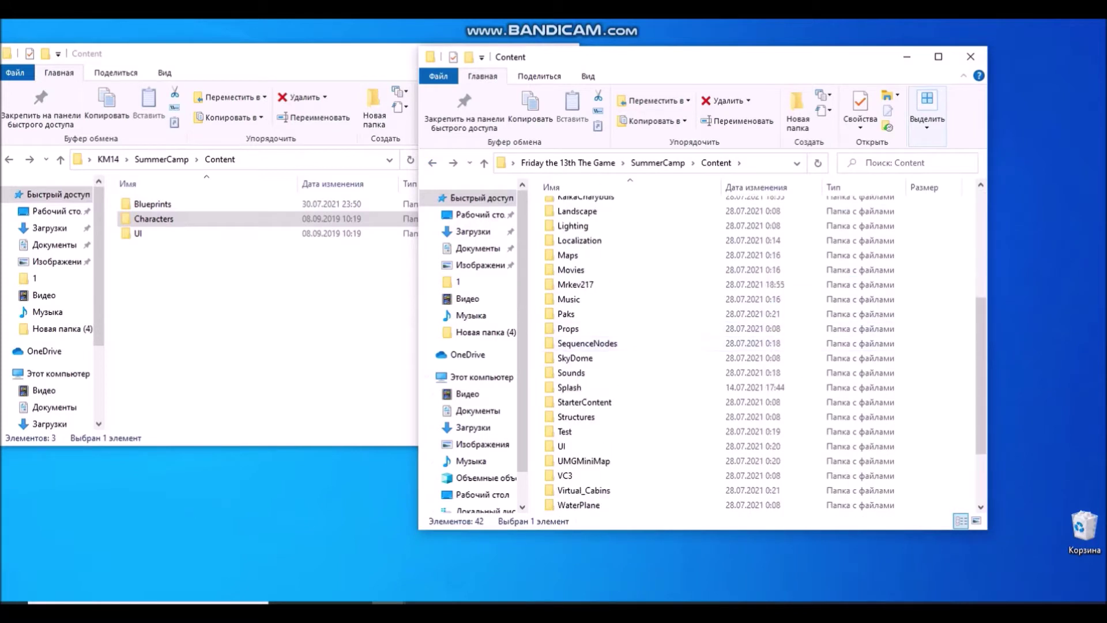
{"action": "double_click", "coordinate": [594, 446]}
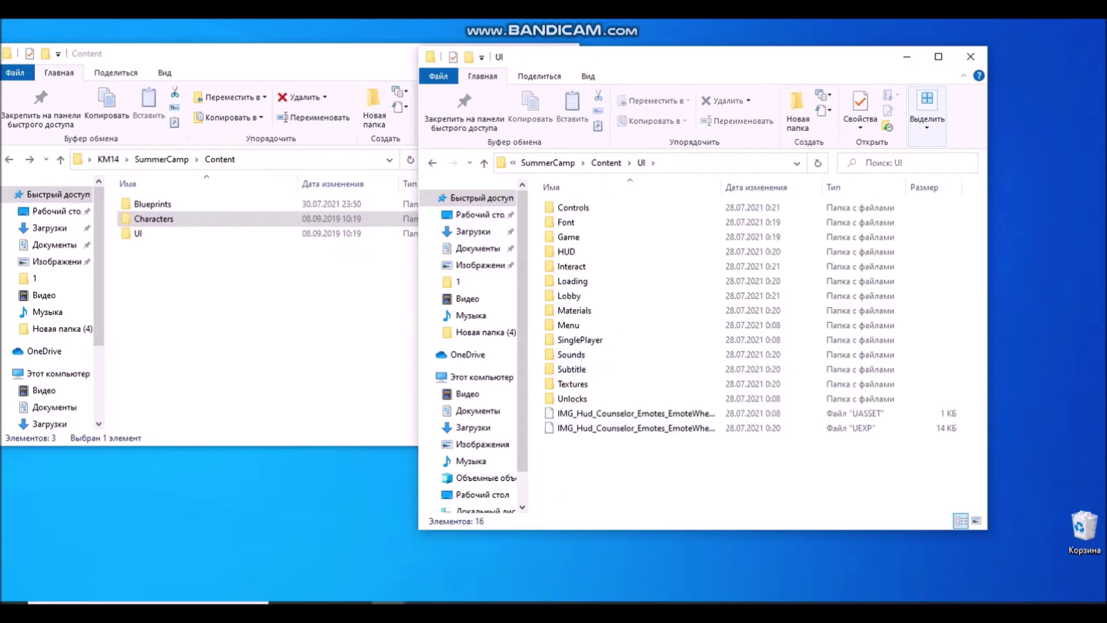
- Open the UI\Menu folder in both the mod's and the game's SummerCamp\Content directories
{"action": "left_click", "coordinate": [151, 233]}
{"action": "double_click", "coordinate": [151, 234]}
{"action": "left_click", "coordinate": [641, 282]}
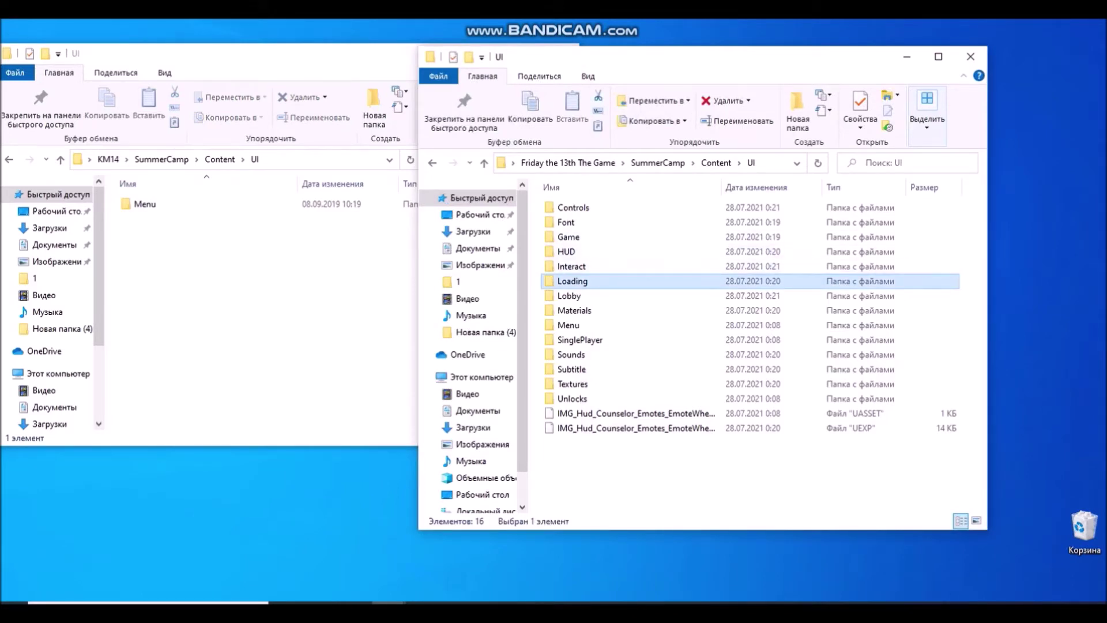
{"action": "left_click", "coordinate": [600, 325]}
{"action": "double_click", "coordinate": [569, 325]}
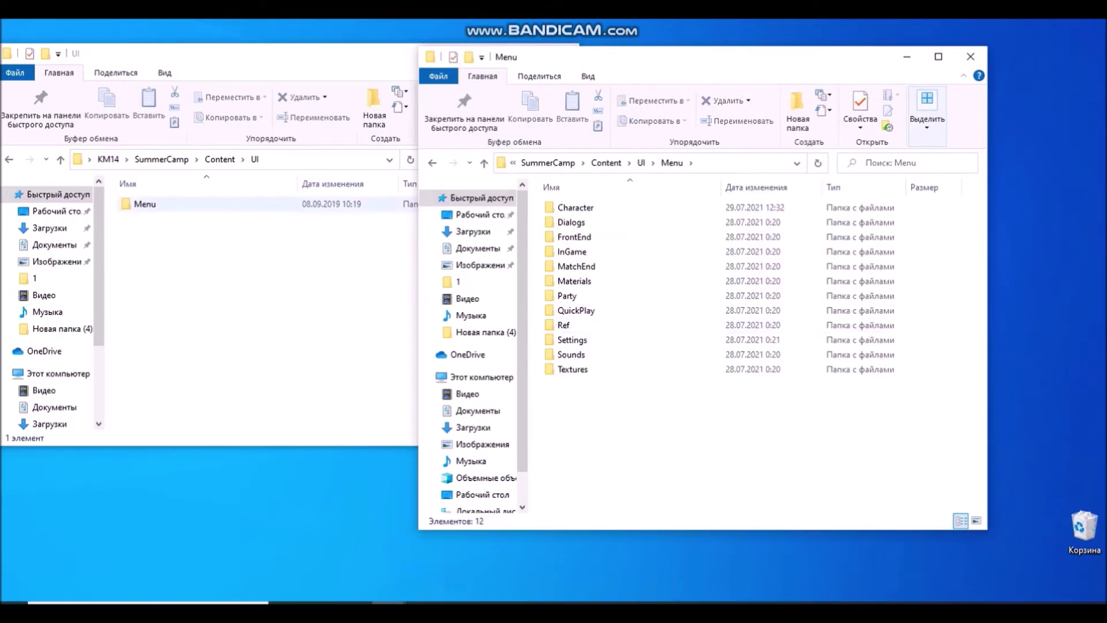
{"action": "double_click", "coordinate": [145, 204]}
{"action": "left_click", "coordinate": [686, 424]}
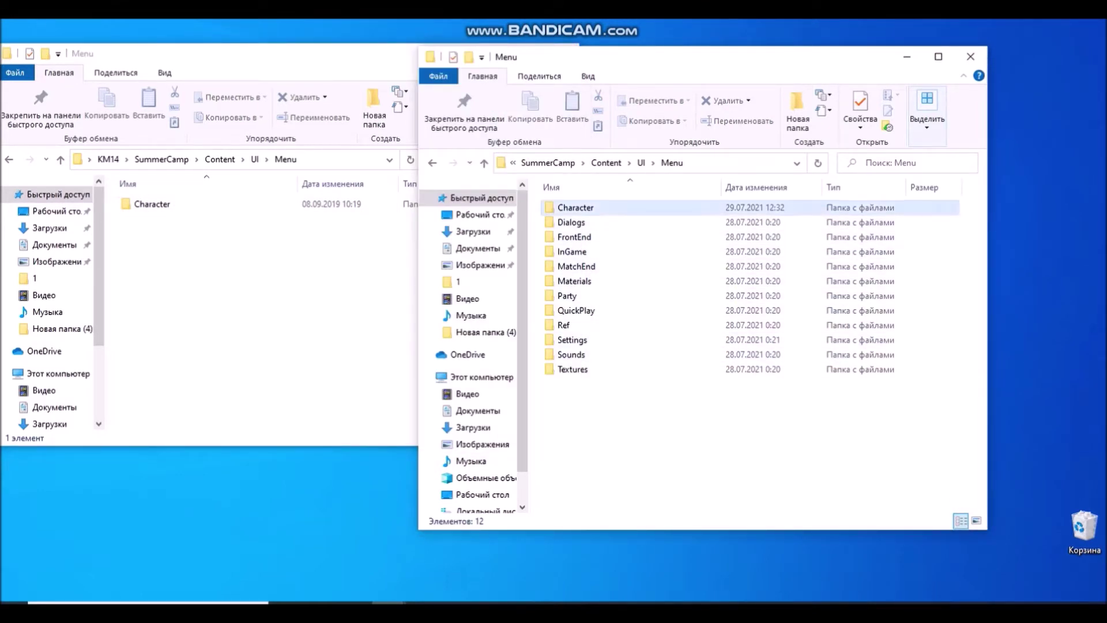
- Open the Character\Counselor folder inside both the game's and the mod's Menu folders
{"action": "double_click", "coordinate": [575, 207]}
{"action": "left_click", "coordinate": [152, 203]}
{"action": "double_click", "coordinate": [151, 204]}
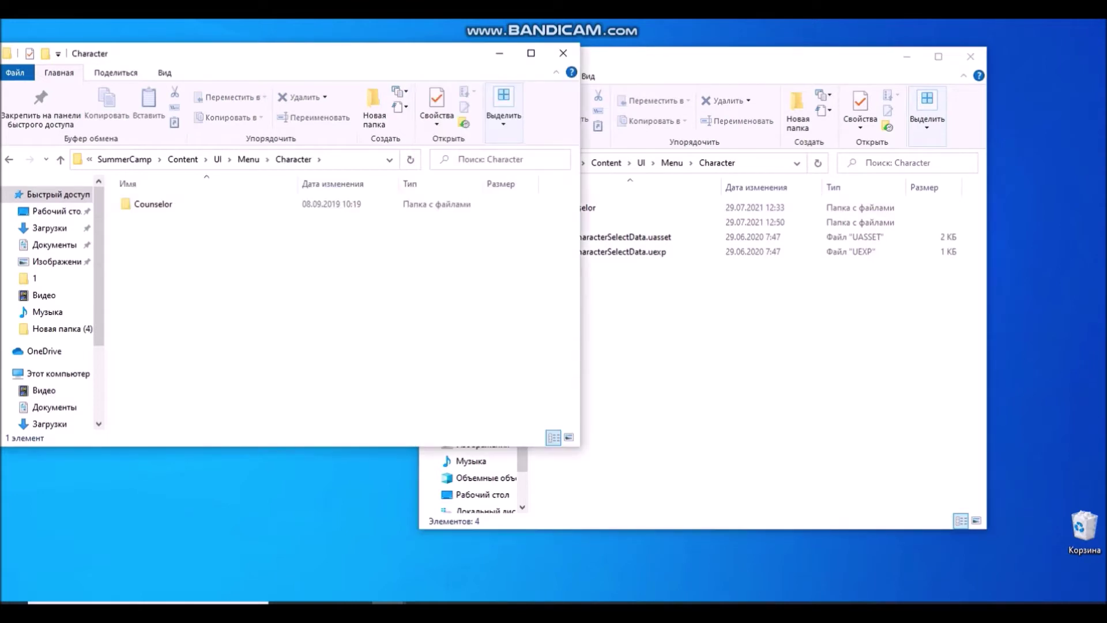
{"action": "left_click", "coordinate": [669, 323]}
{"action": "double_click", "coordinate": [578, 208]}
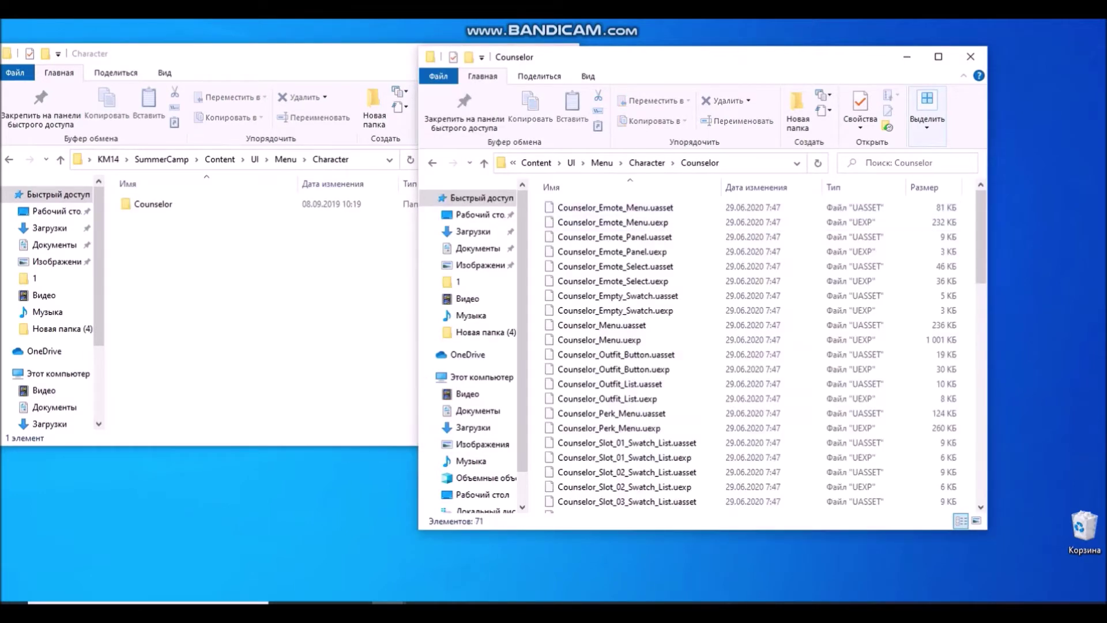
{"action": "left_click", "coordinate": [152, 204]}
{"action": "double_click", "coordinate": [152, 203]}
- Move Counselor_Menu.uasset and Counselor_Menu.uexp from the mod's Counselor folder into the game's Counselor folder, replacing the existing files
{"action": "left_click_drag", "start_coordinate": [195, 226], "coordinate": [249, 313]}
{"action": "left_click_drag", "start_coordinate": [249, 227], "coordinate": [721, 354]}
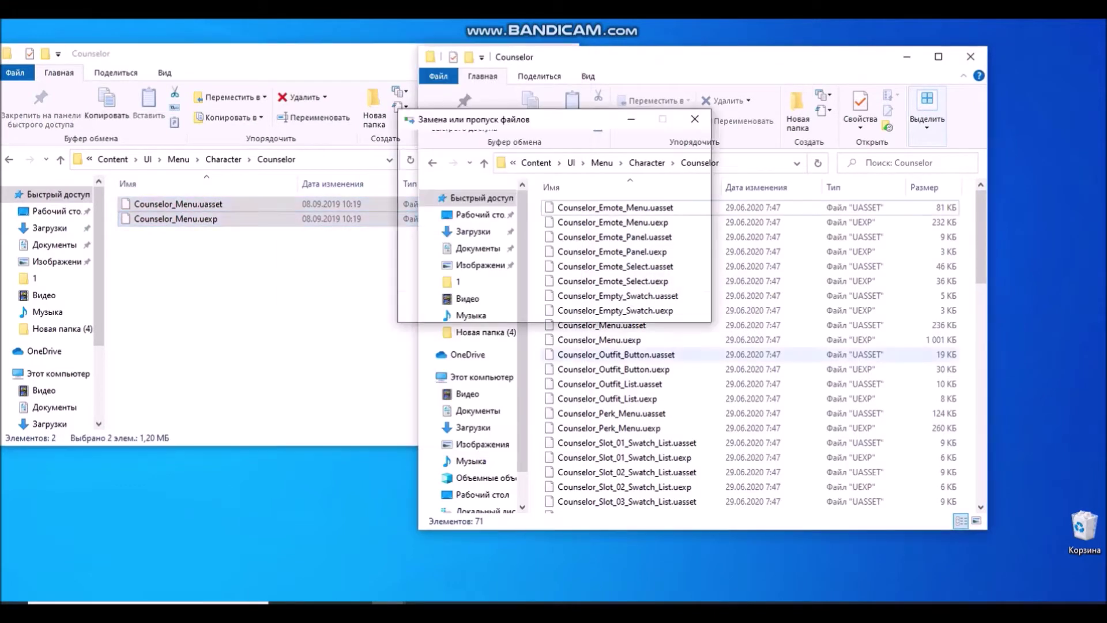
{"action": "left_click", "coordinate": [547, 210]}
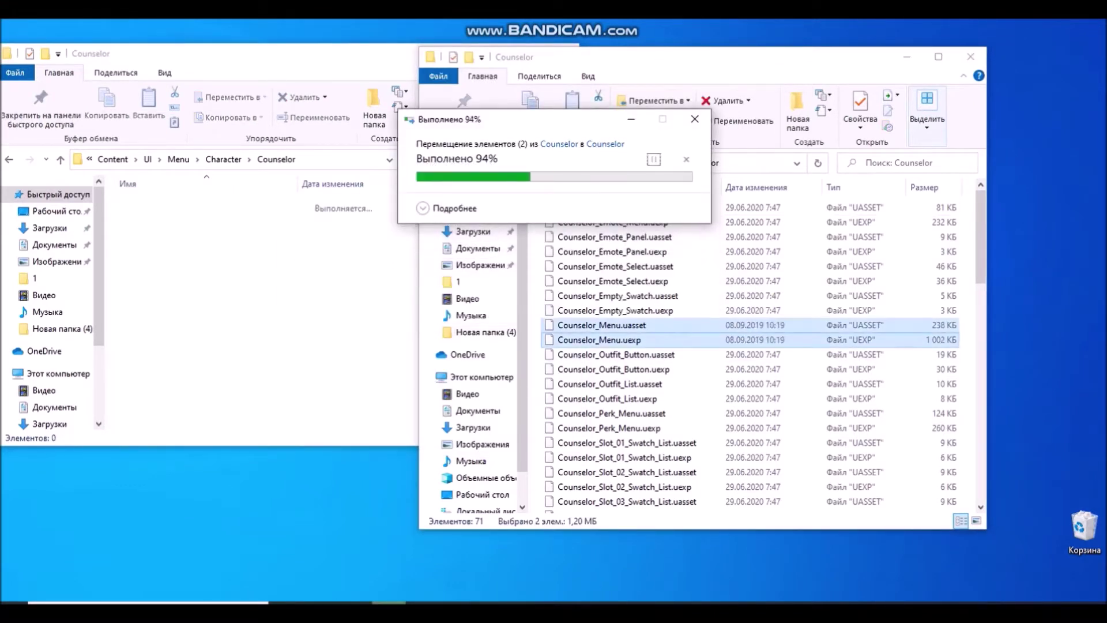
- Go back up to the mod's KM14 folder and close both the mod's and the game's folder windows
{"action": "left_click", "coordinate": [9, 159]}
{"action": "key", "text": "alt+Up"}
{"action": "key", "text": "alt+Up"}
{"action": "key", "text": "alt+Up"}
{"action": "key", "text": "alt+Up"}
{"action": "key", "text": "alt+Up"}
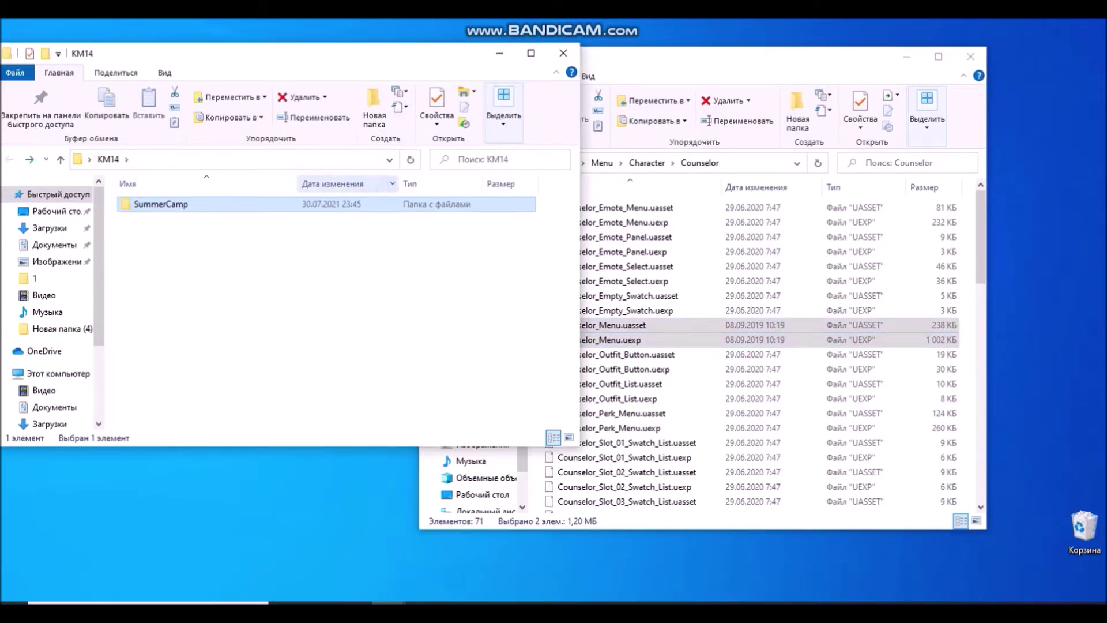
{"action": "key", "text": "alt+F4"}
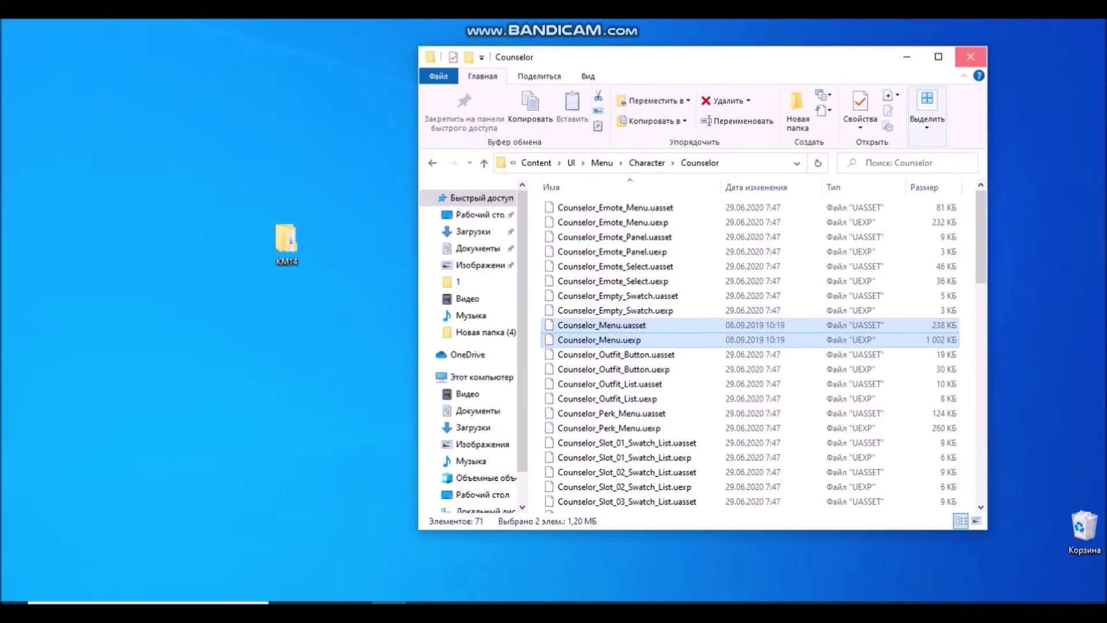
{"action": "key", "text": "alt+F4"}
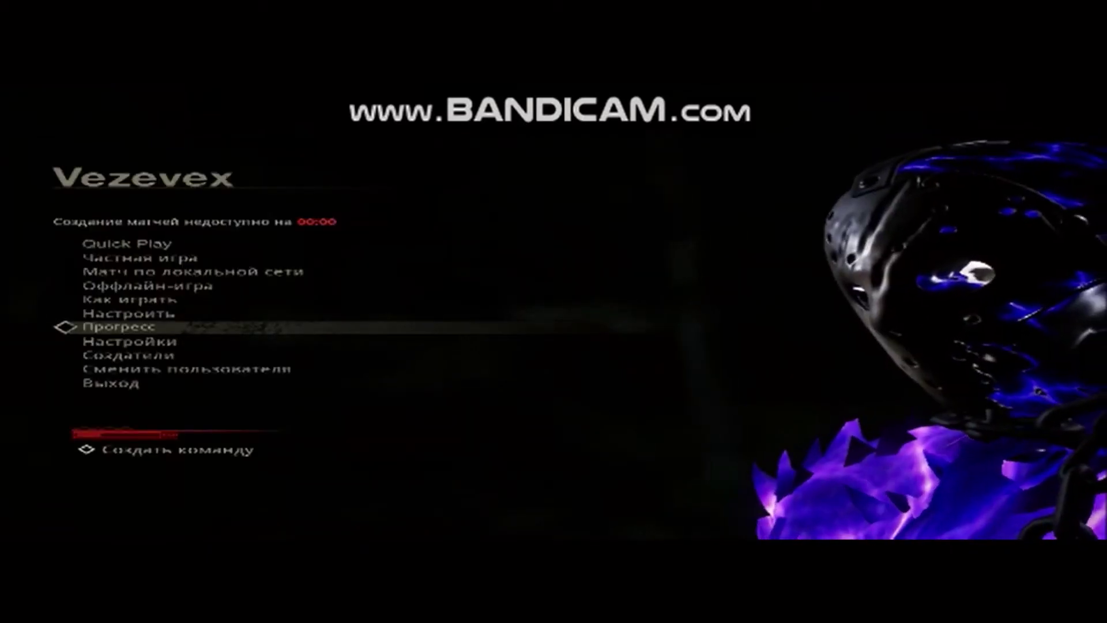
- In Friday the 13th: The Game, open the counselor (Вожатый) customization and browse to the unnamed counselor added by the mod
{"action": "key", "text": "Up"}
{"action": "key", "text": "Return"}
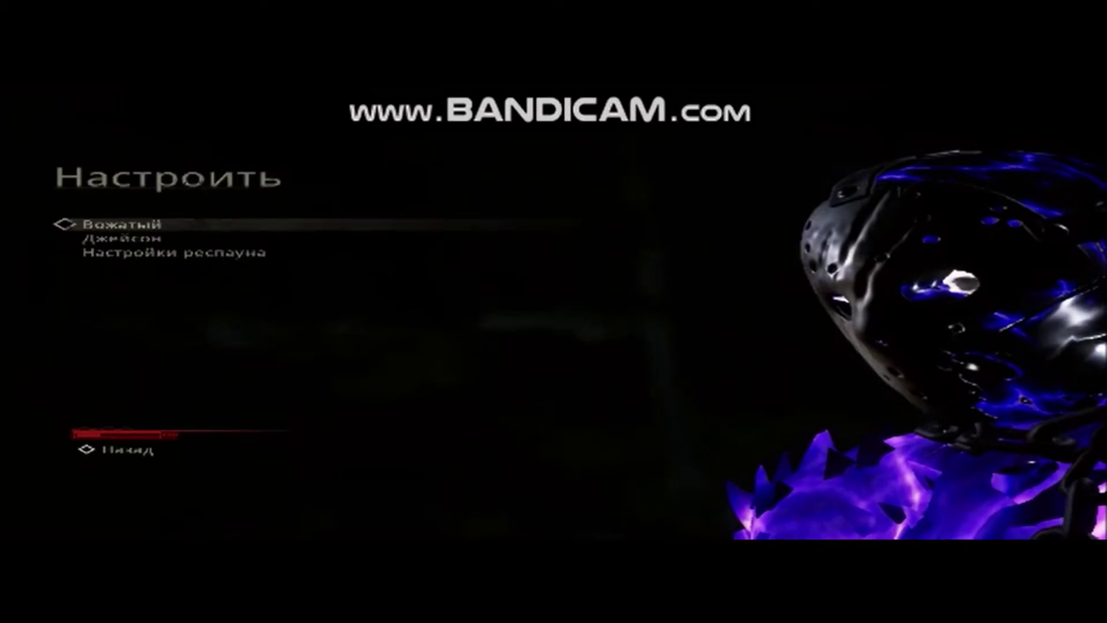
{"action": "key", "text": "Down"}
{"action": "key", "text": "Up"}
{"action": "key", "text": "Return"}
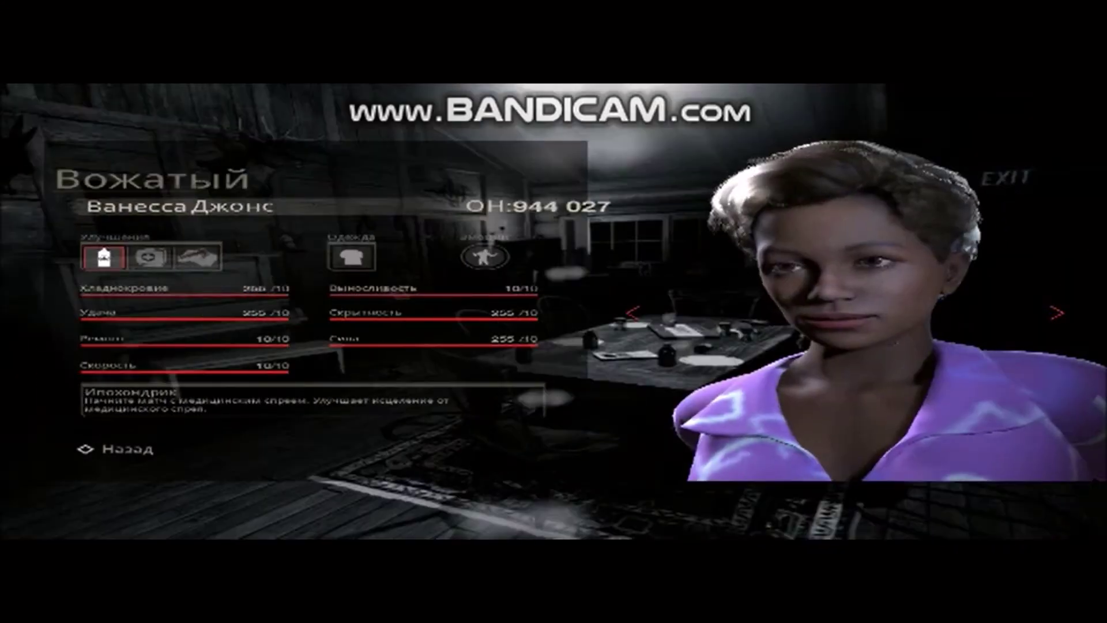
{"action": "key", "text": "Right"}
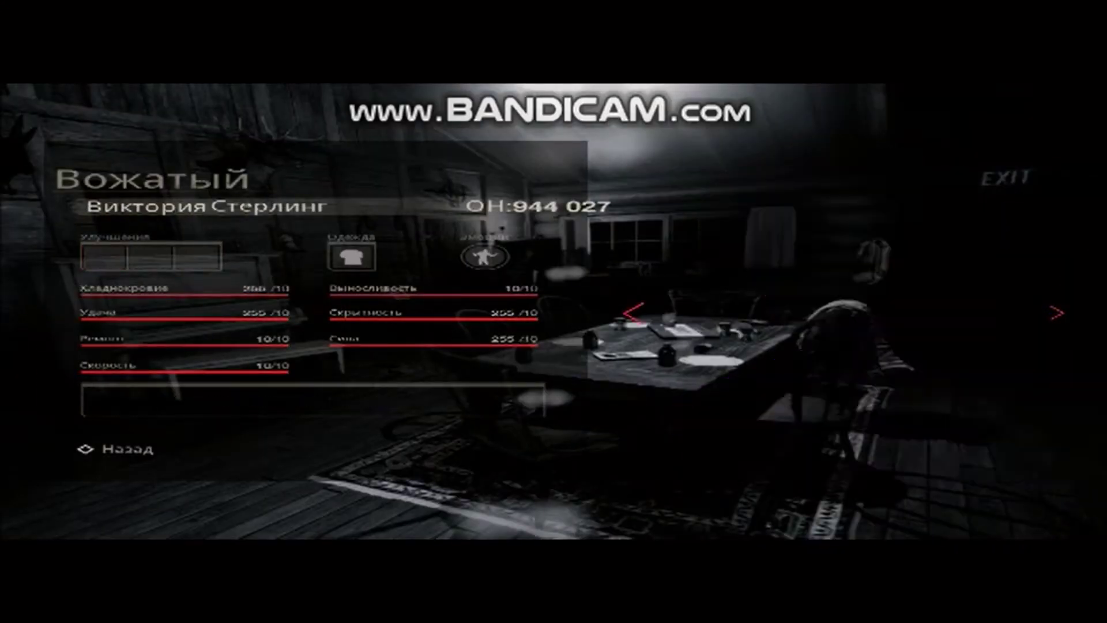
{"action": "key", "text": "Right"}
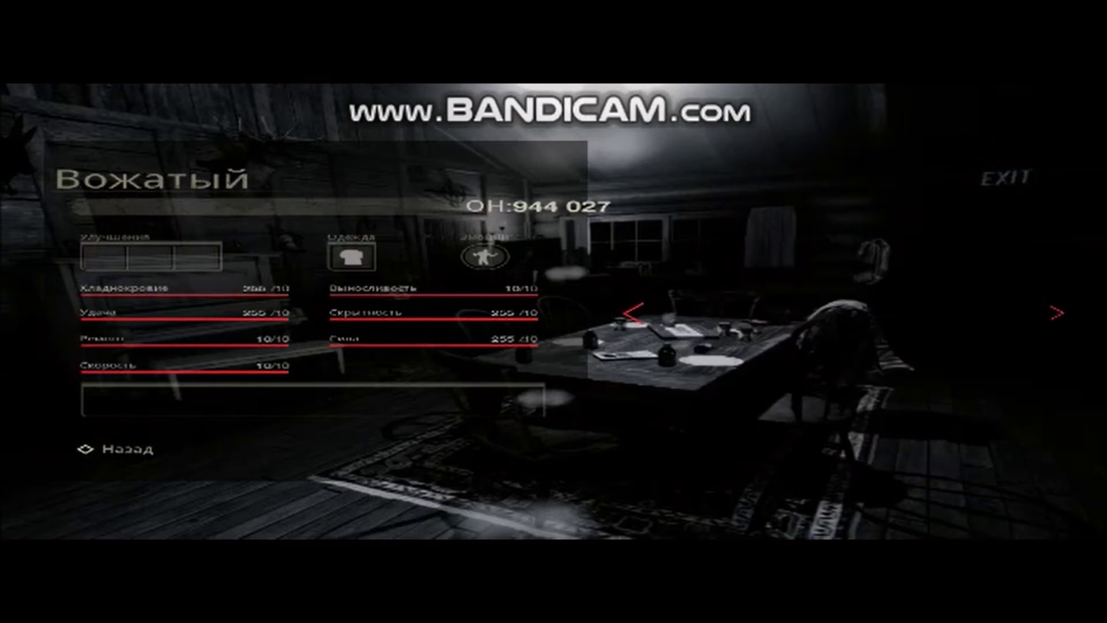
- View the unnamed counselor's clothing (Одежда) screen and return to the counselor overview
{"action": "key", "text": "Down"}
{"action": "key", "text": "Down"}
{"action": "key", "text": "Down"}
{"action": "key", "text": "Right"}
{"action": "key", "text": "Up"}
{"action": "key", "text": "Up"}
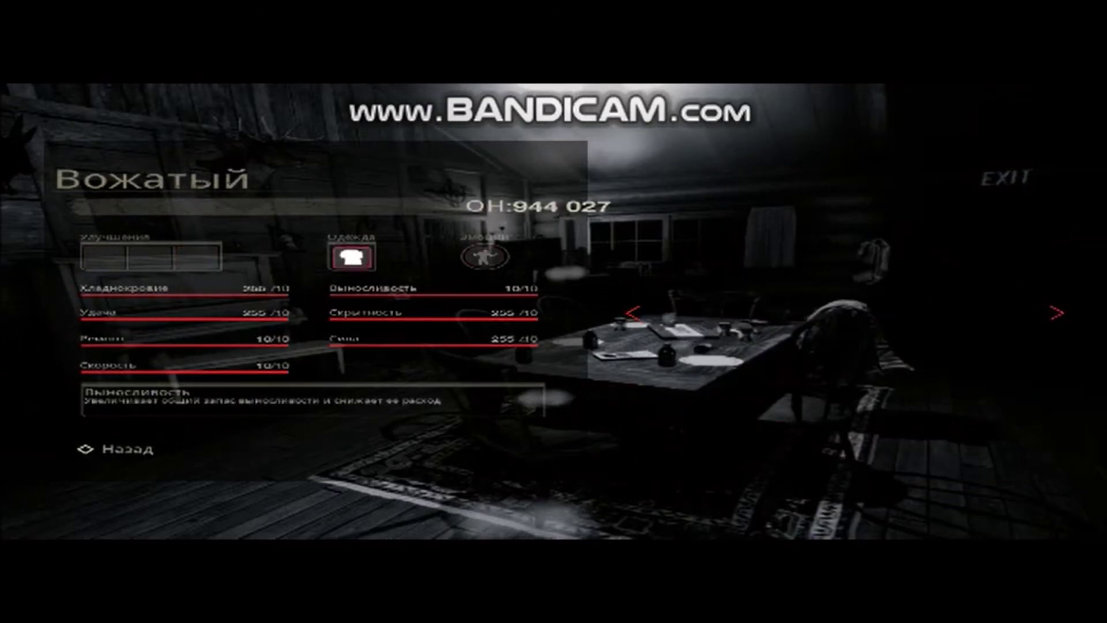
{"action": "key", "text": "Return"}
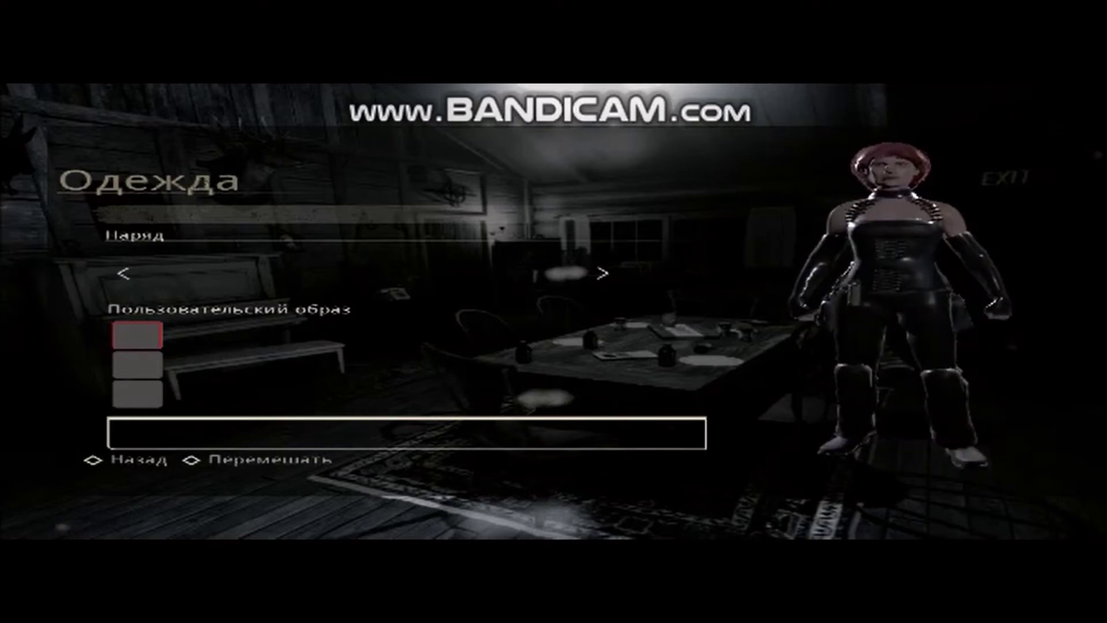
{"action": "key", "text": "Escape"}
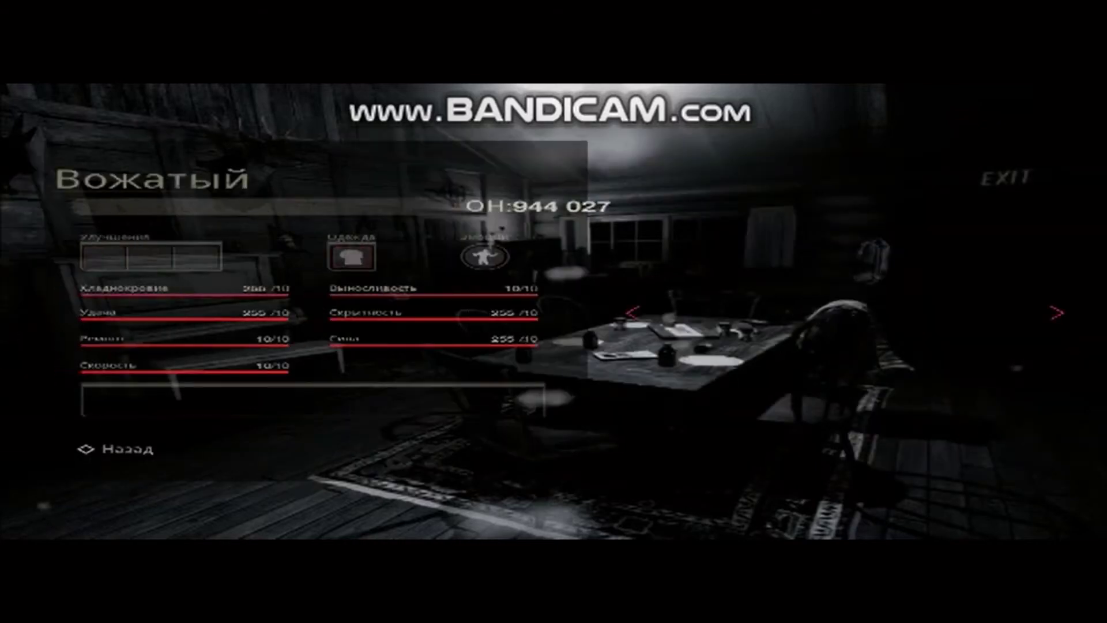
- Open the counselor's emotes (Эмоции), look through the emote choices for the wheel's top slot and leave the screen
{"action": "left_click", "coordinate": [485, 254]}
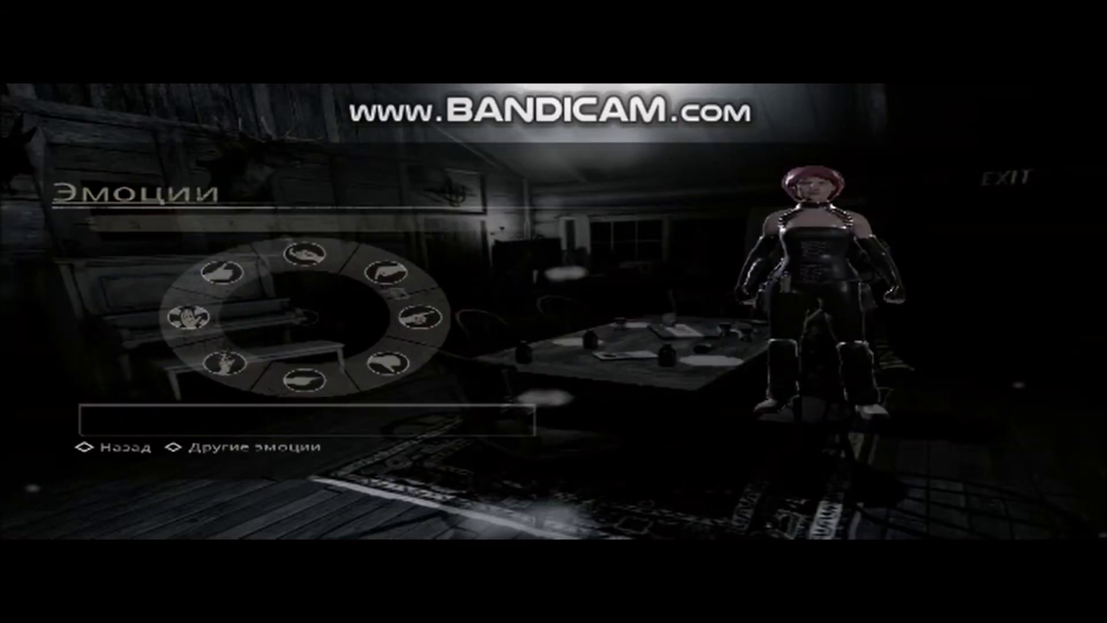
{"action": "left_click", "coordinate": [305, 254]}
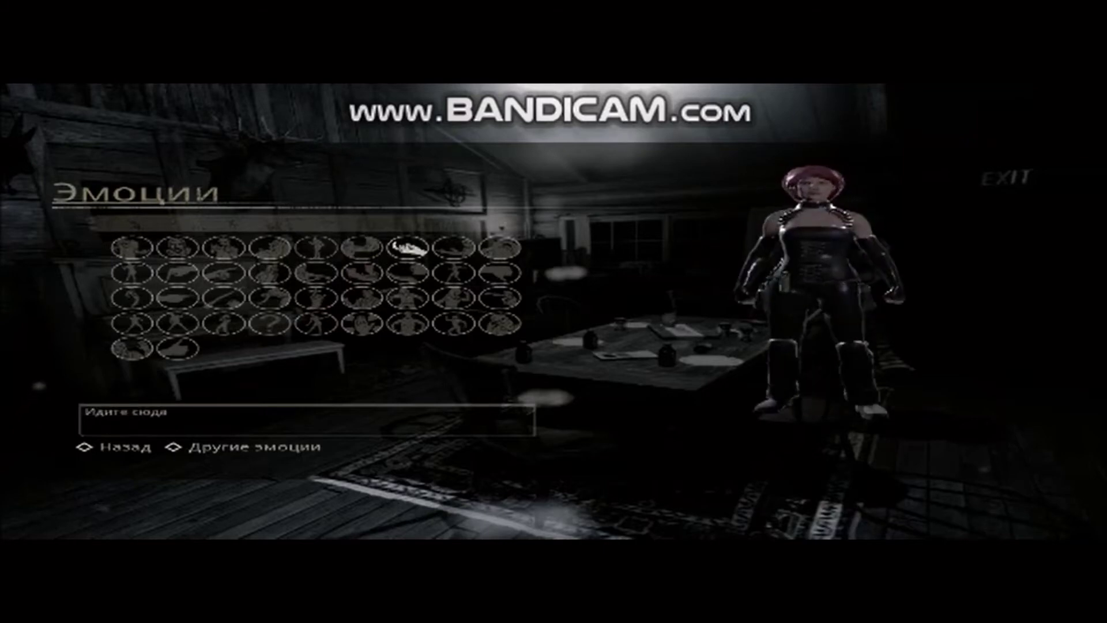
{"action": "left_click", "coordinate": [177, 348]}
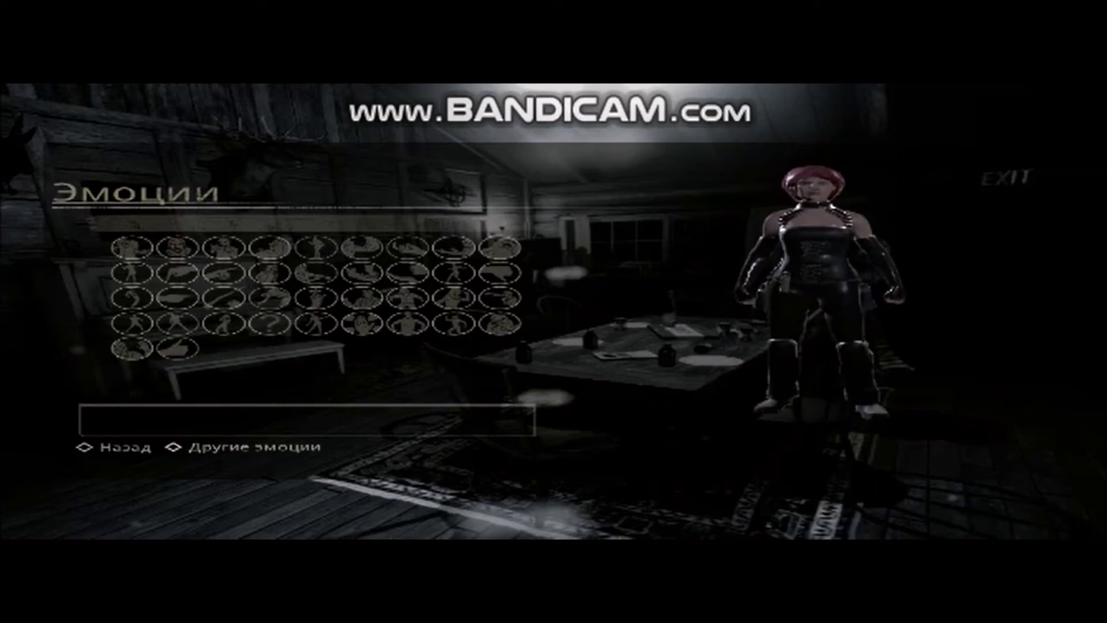
{"action": "key", "text": "Escape"}
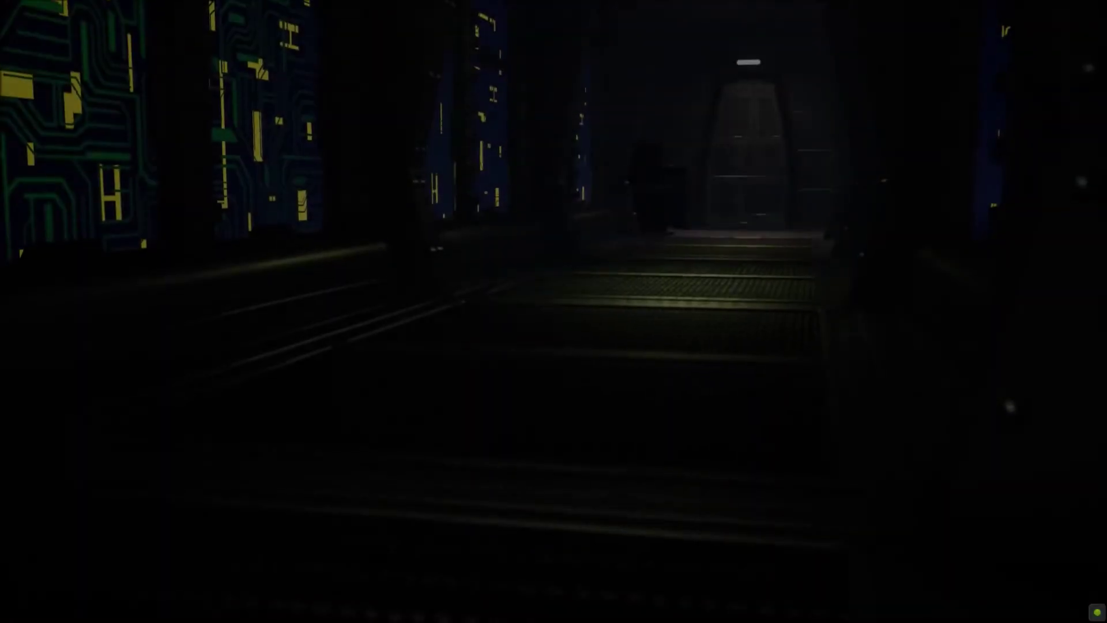